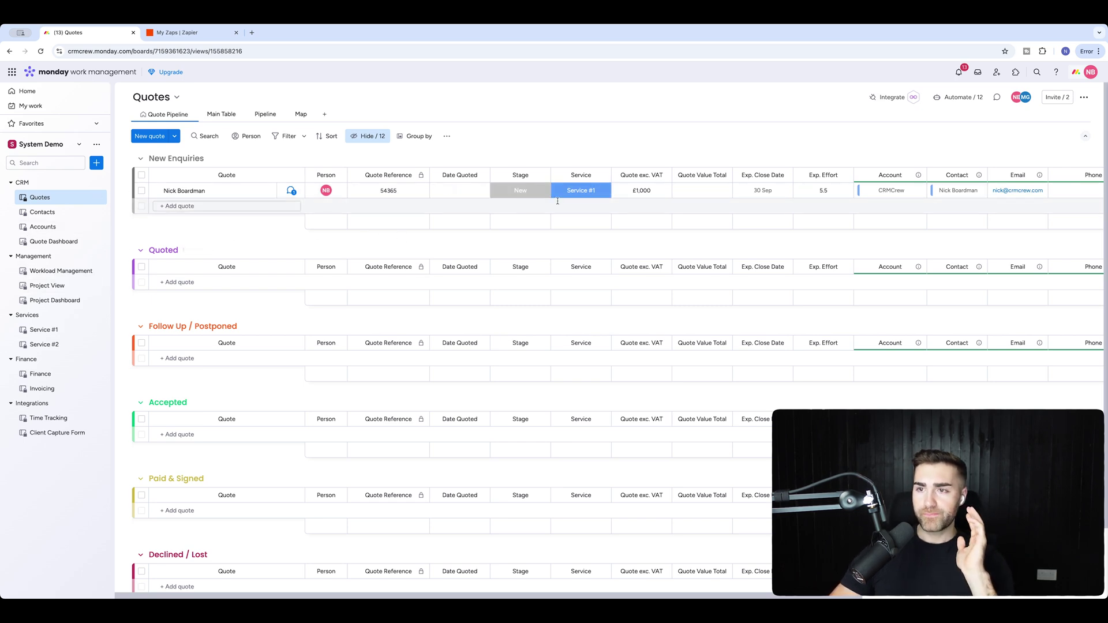
# Check the quote's Stage options, leaving it at New, and bring up the workspace Add new menu.
pyautogui.hscroll(5, 699, 193)
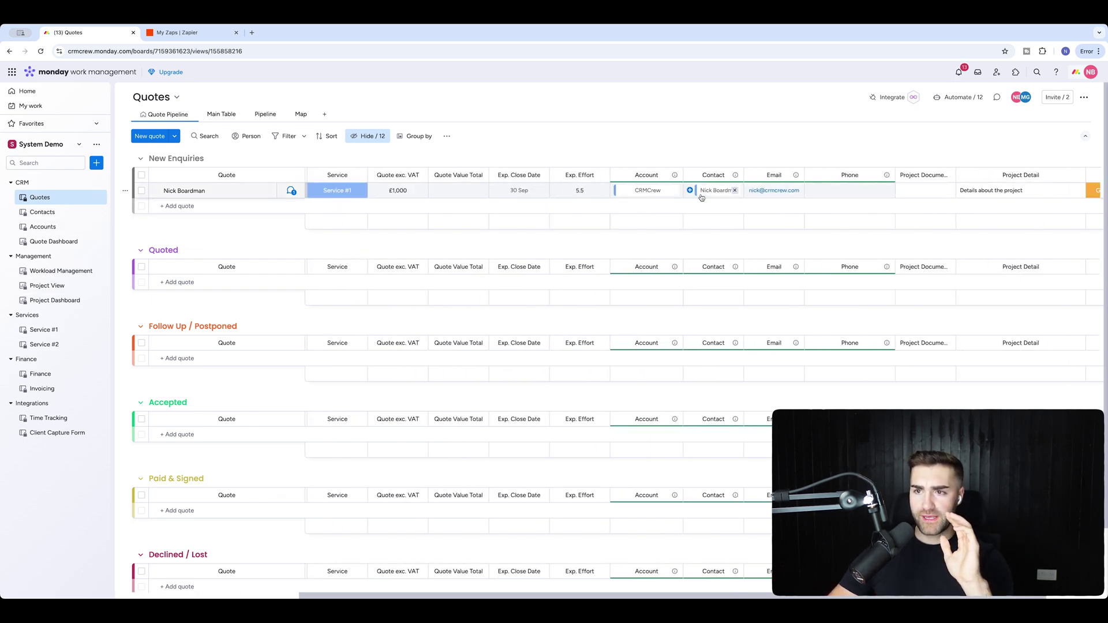
pyautogui.hscroll(-5, 700, 193)
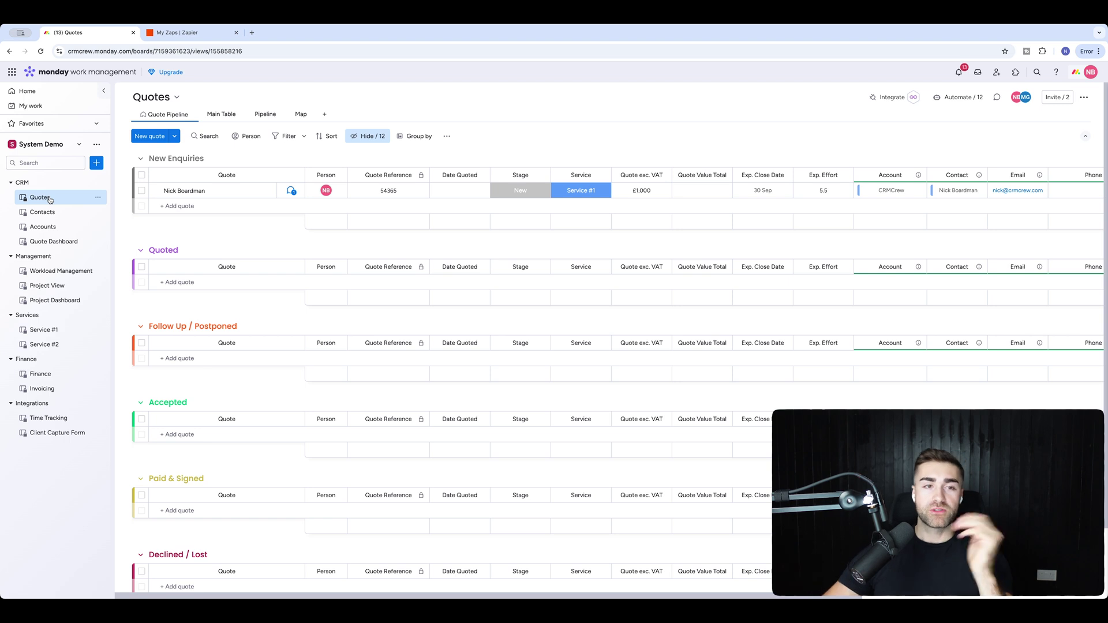
pyautogui.click(526, 194)
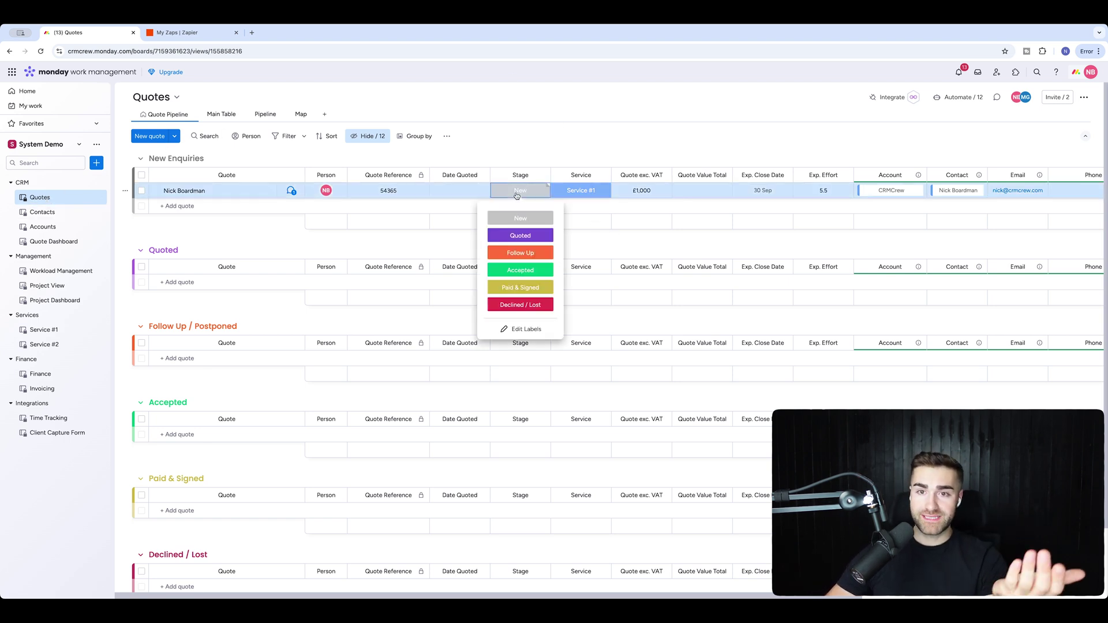
pyautogui.click(533, 159)
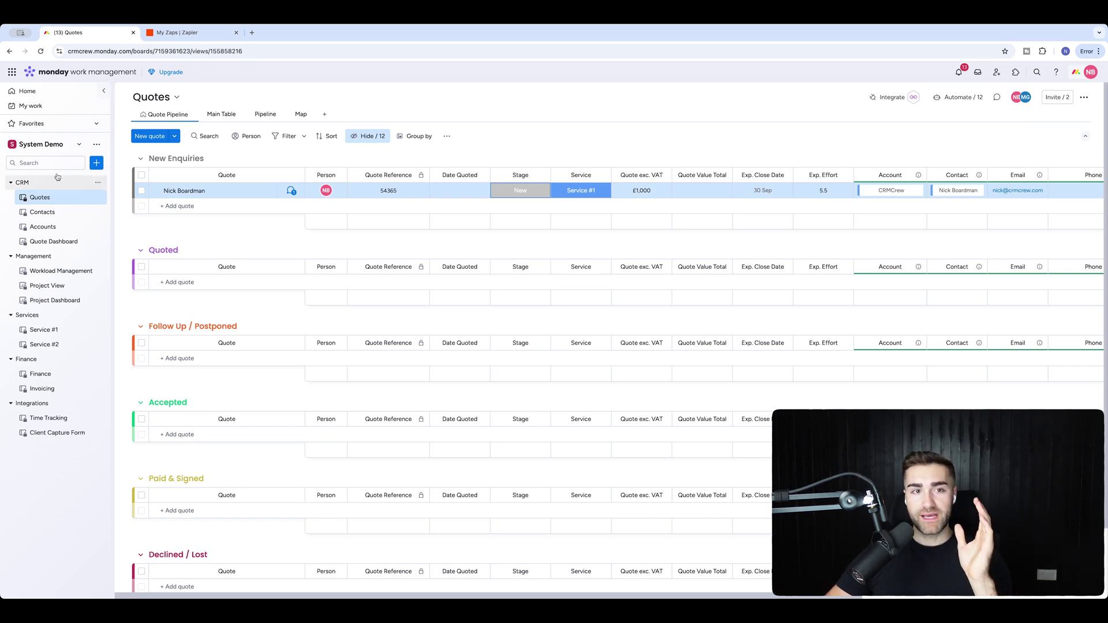
pyautogui.click(97, 163)
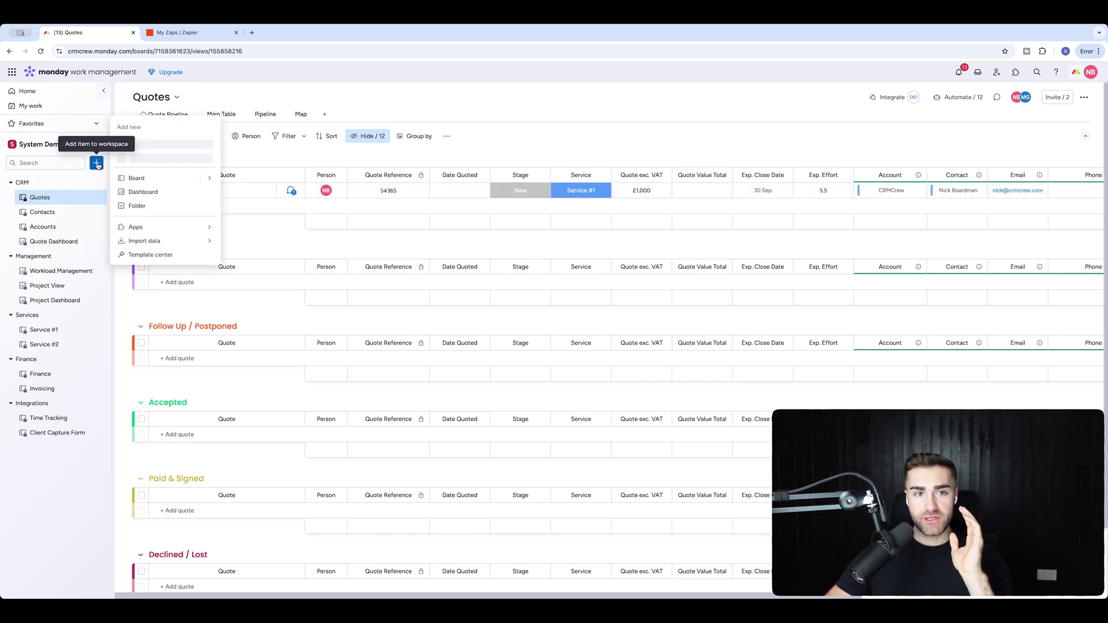
# Create a new board named 'DocuSign Integration Example'.
pyautogui.click(156, 176)
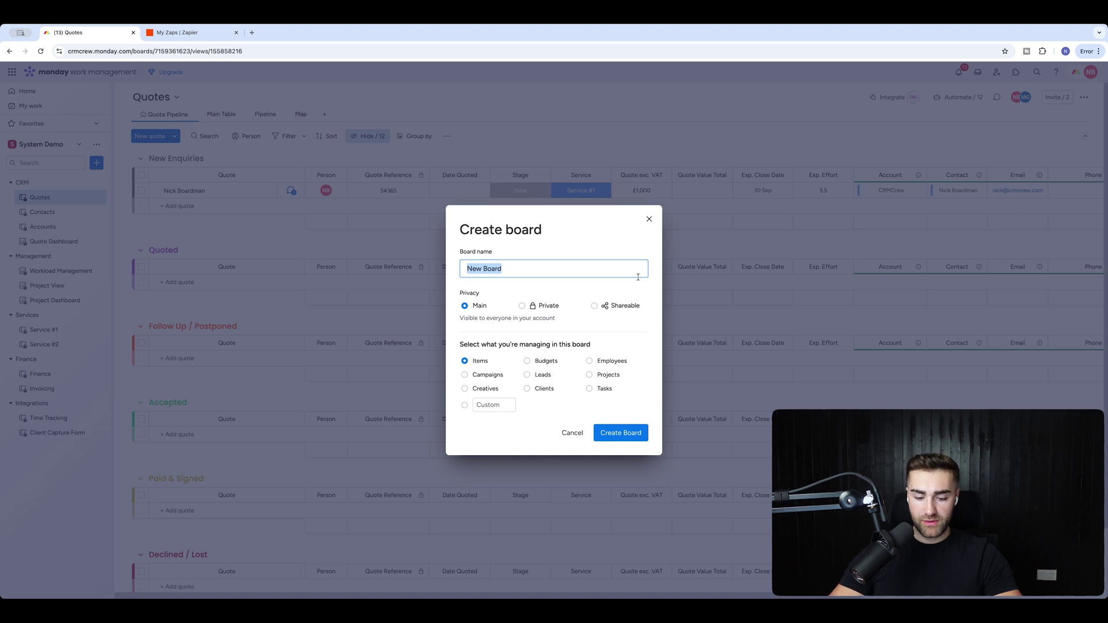
pyautogui.write('DocuSign Integration Example')
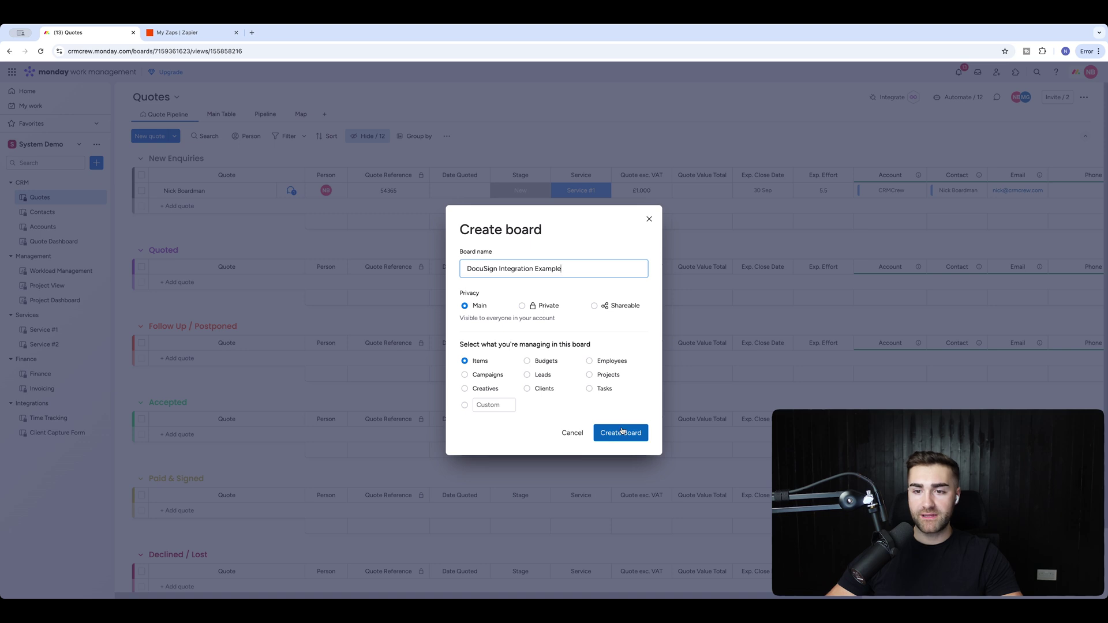
pyautogui.click(603, 437)
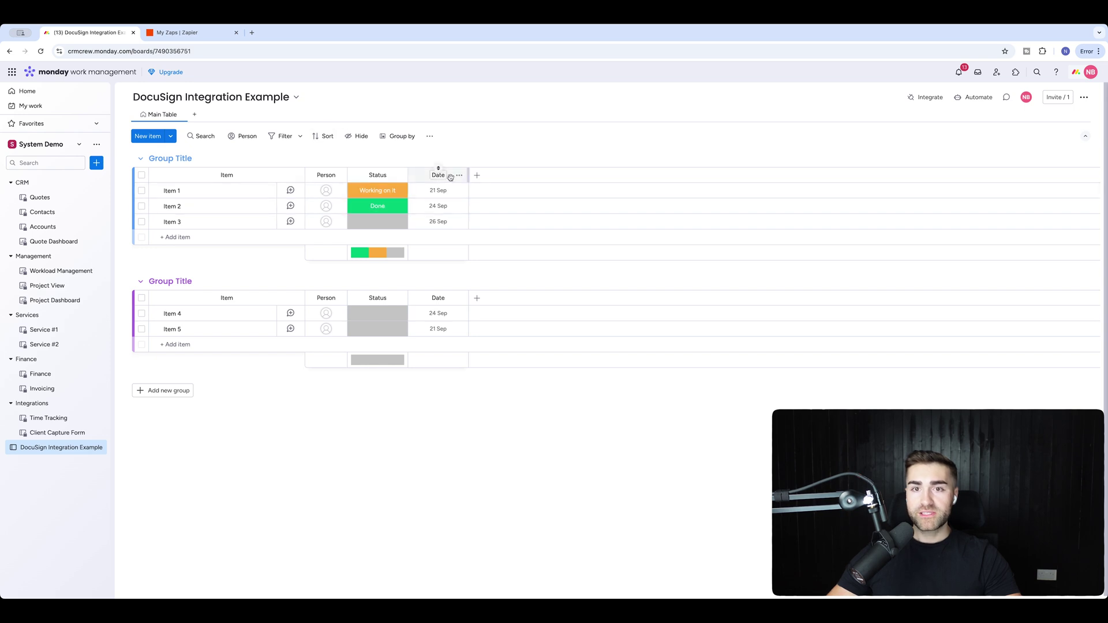
# Add a Text column titled 'DocuSign ID' and widen it.
pyautogui.click(475, 176)
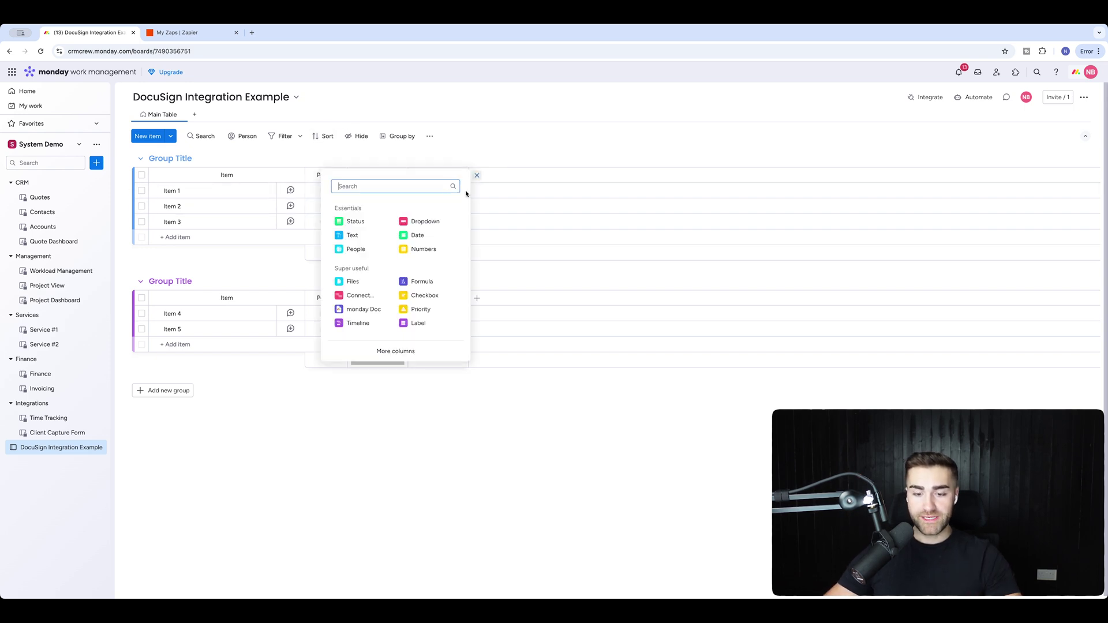
pyautogui.write('text')
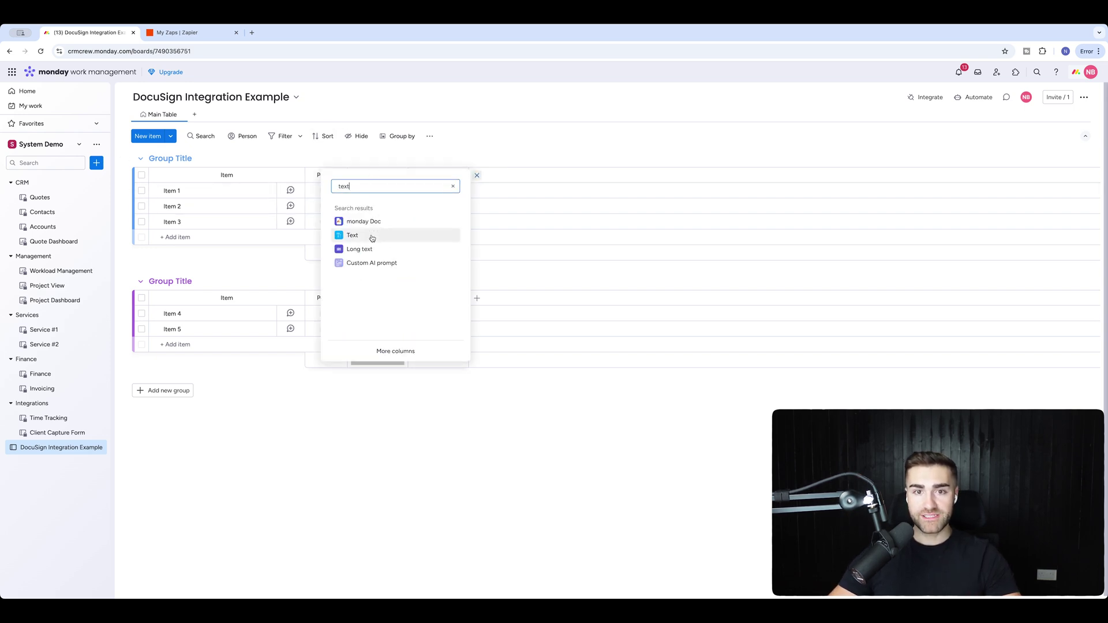
pyautogui.click(369, 235)
pyautogui.click(499, 176)
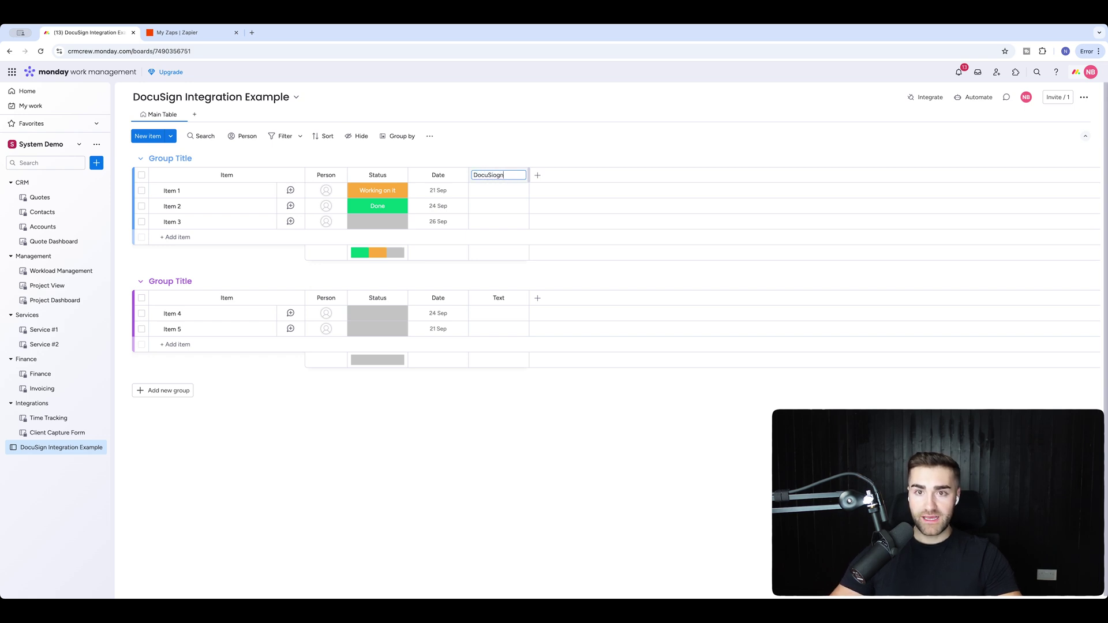
pyautogui.write('DocuSign ID')
pyautogui.press('Return')
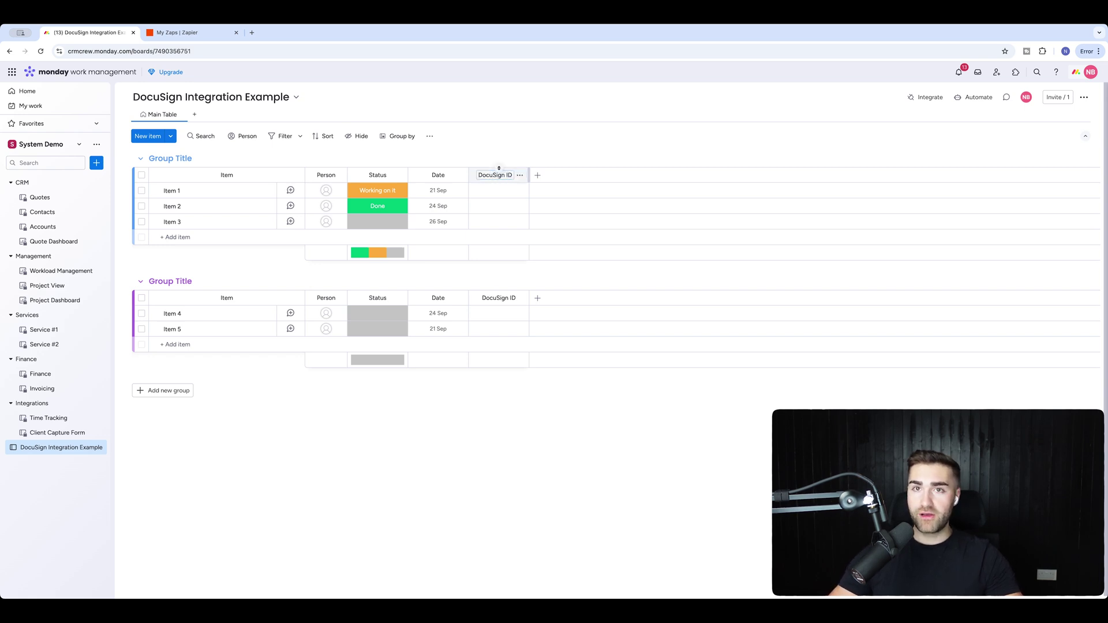
pyautogui.moveTo(527, 175); pyautogui.dragTo(596, 175)
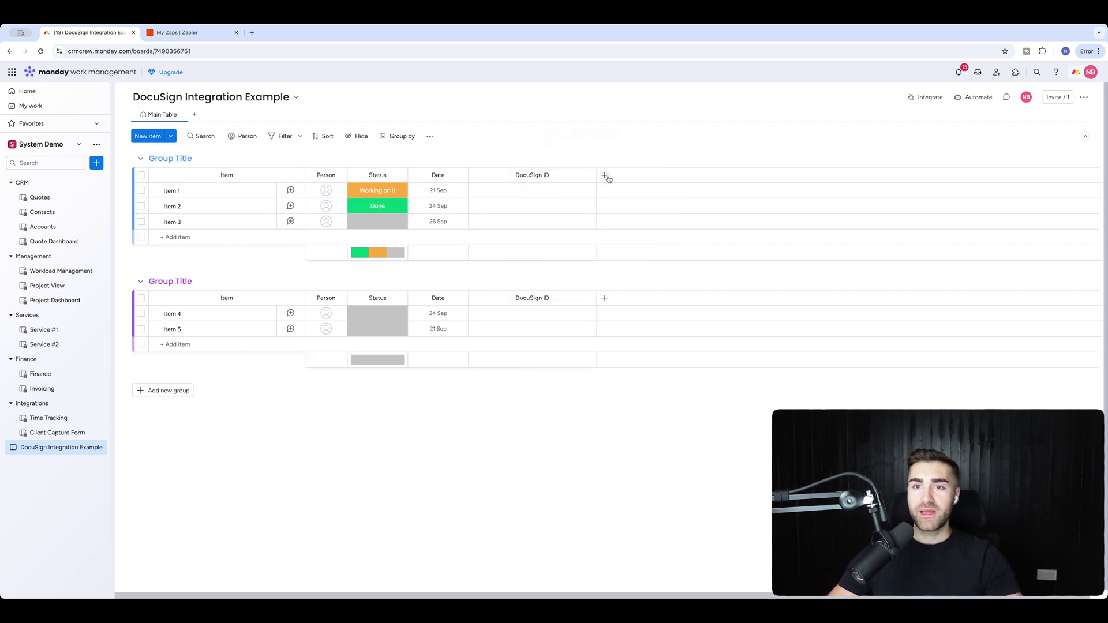
# Add a Status column titled 'DocuSign Status'.
pyautogui.click(605, 175)
pyautogui.click(478, 222)
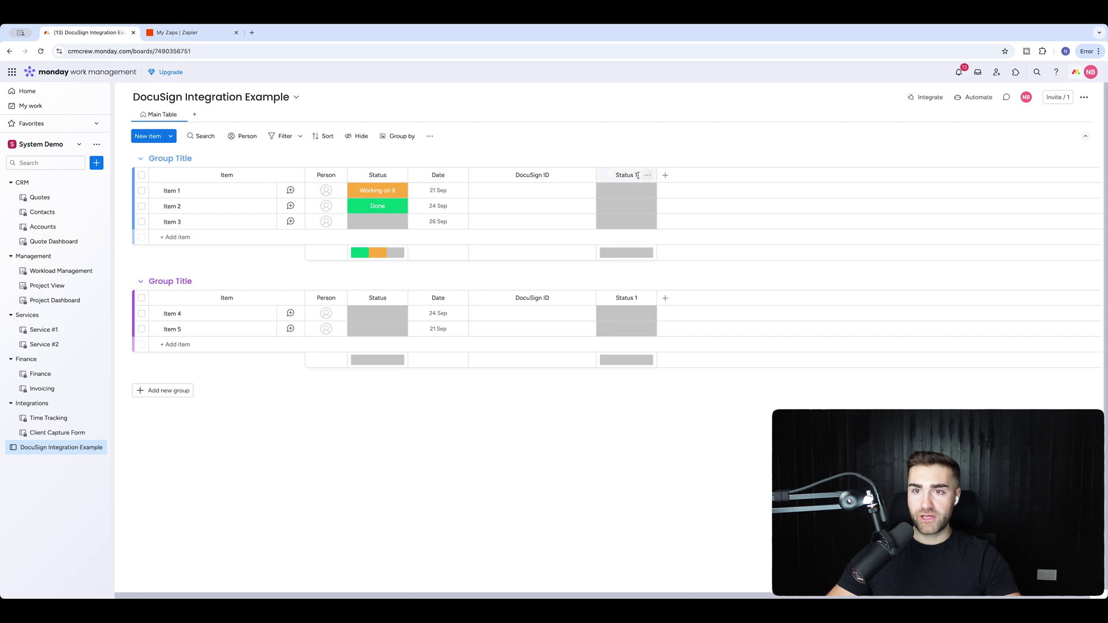
pyautogui.click(635, 175)
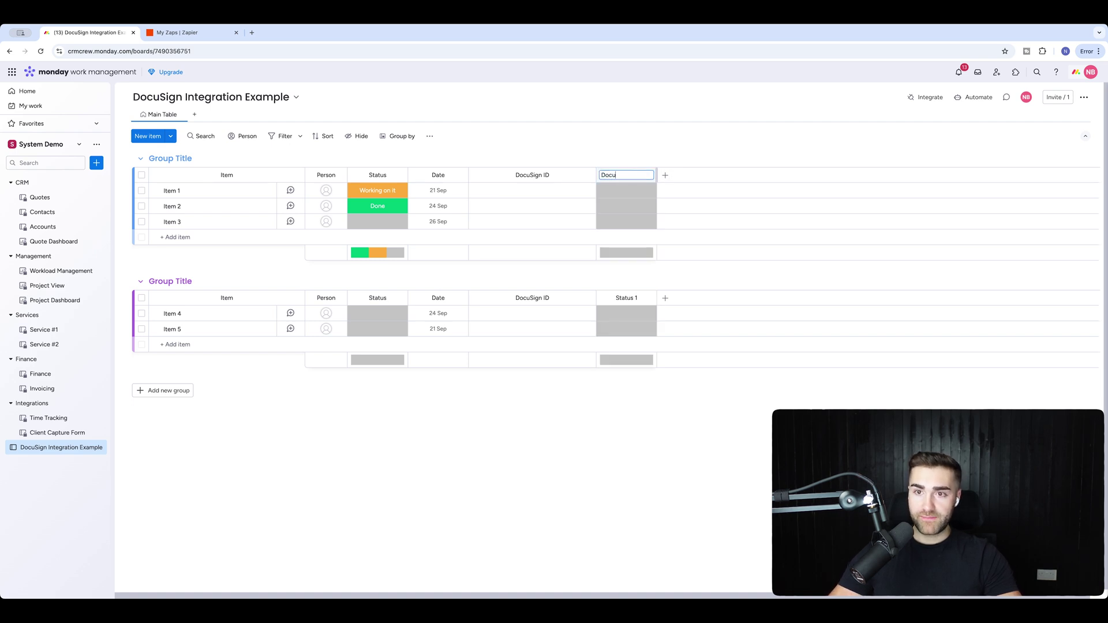
pyautogui.write('DocuSign Status')
pyautogui.press('Return')
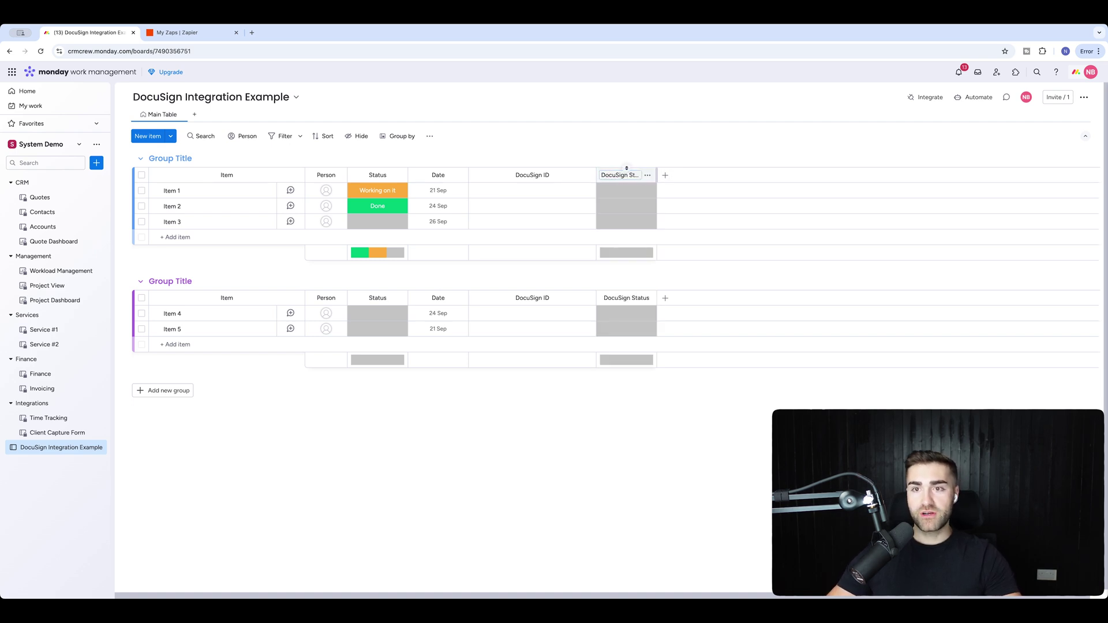
# Add Sent and Signed status labels and remove the empty extra label.
pyautogui.click(628, 193)
pyautogui.click(618, 312)
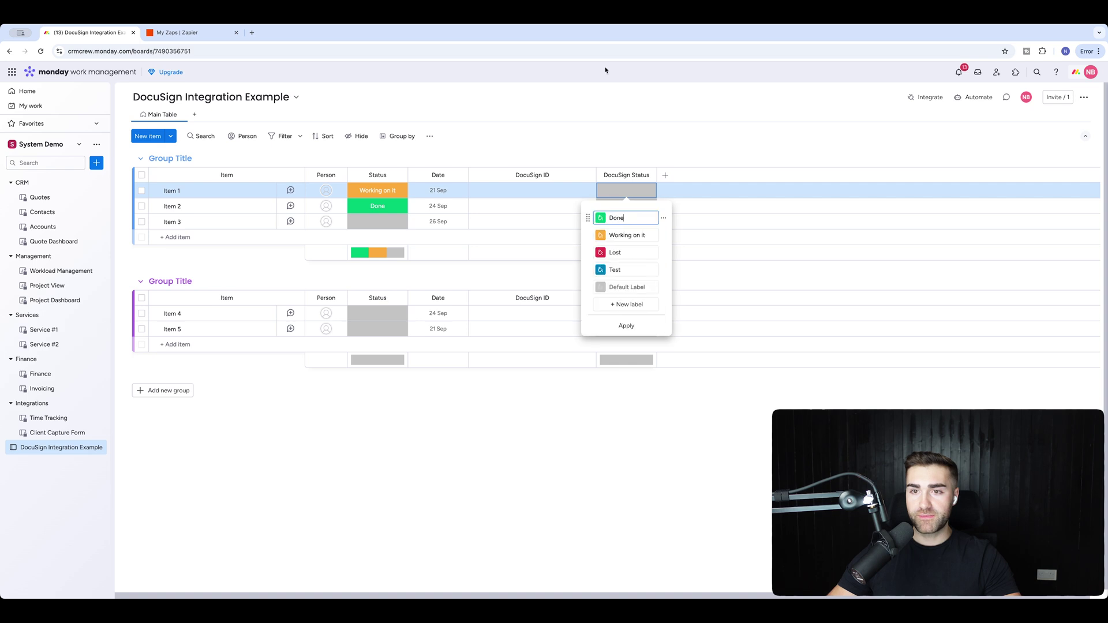
pyautogui.click(615, 306)
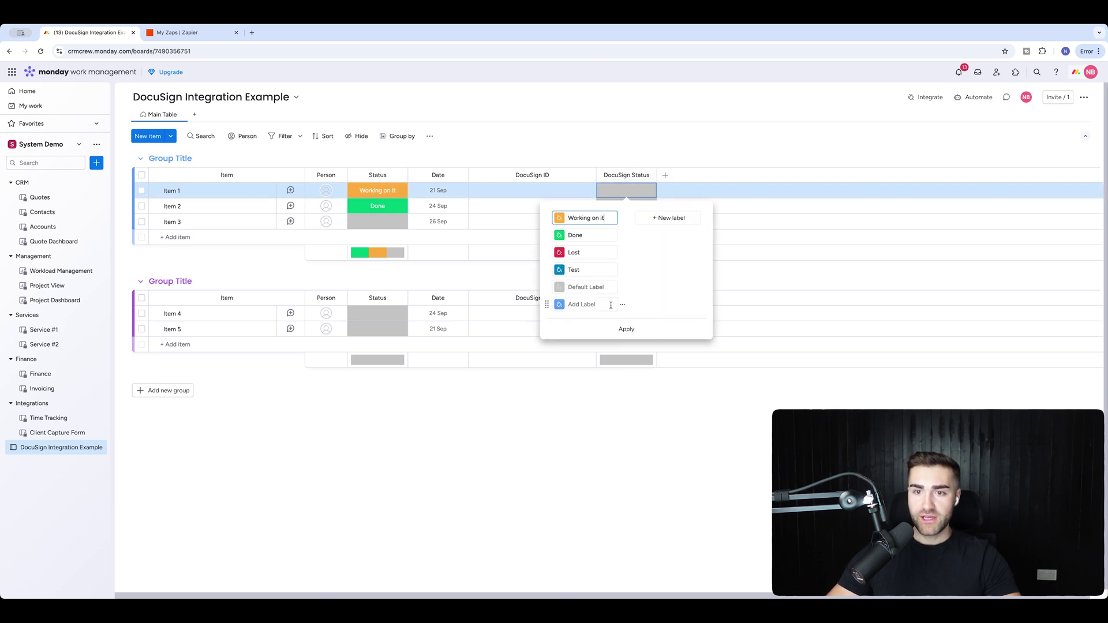
pyautogui.write('Sent')
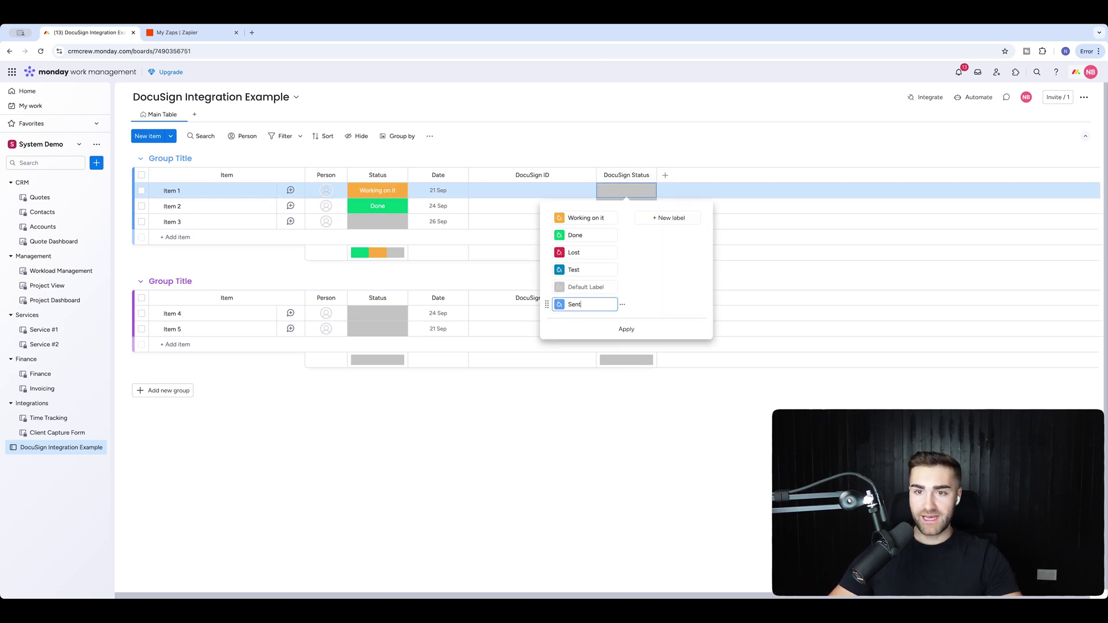
pyautogui.click(643, 219)
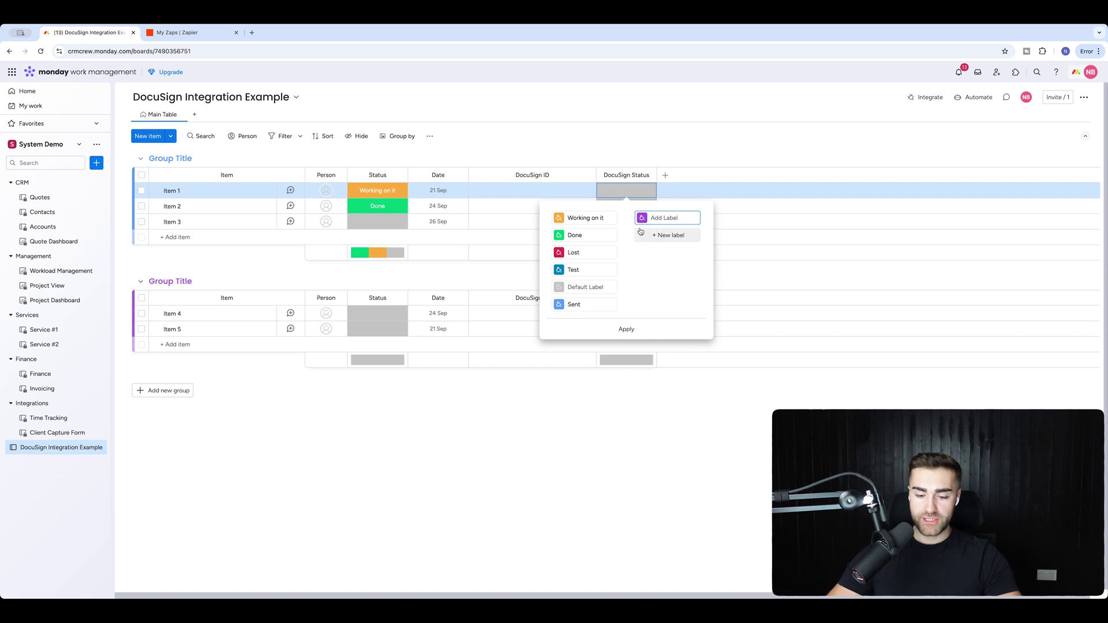
pyautogui.write('Siug')
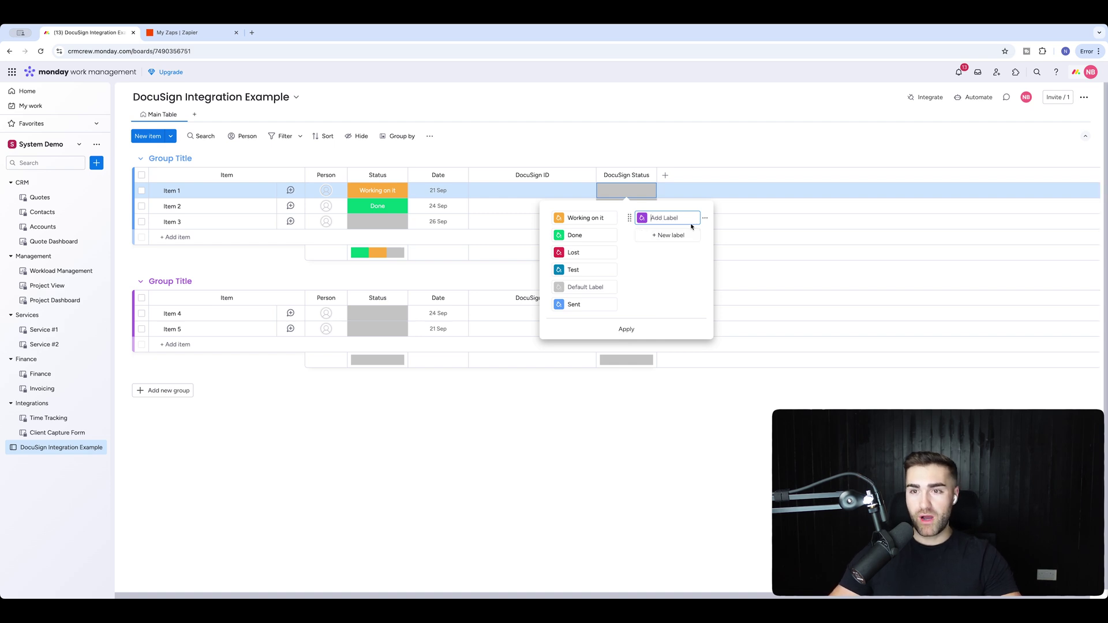
pyautogui.click(704, 219)
pyautogui.click(756, 240)
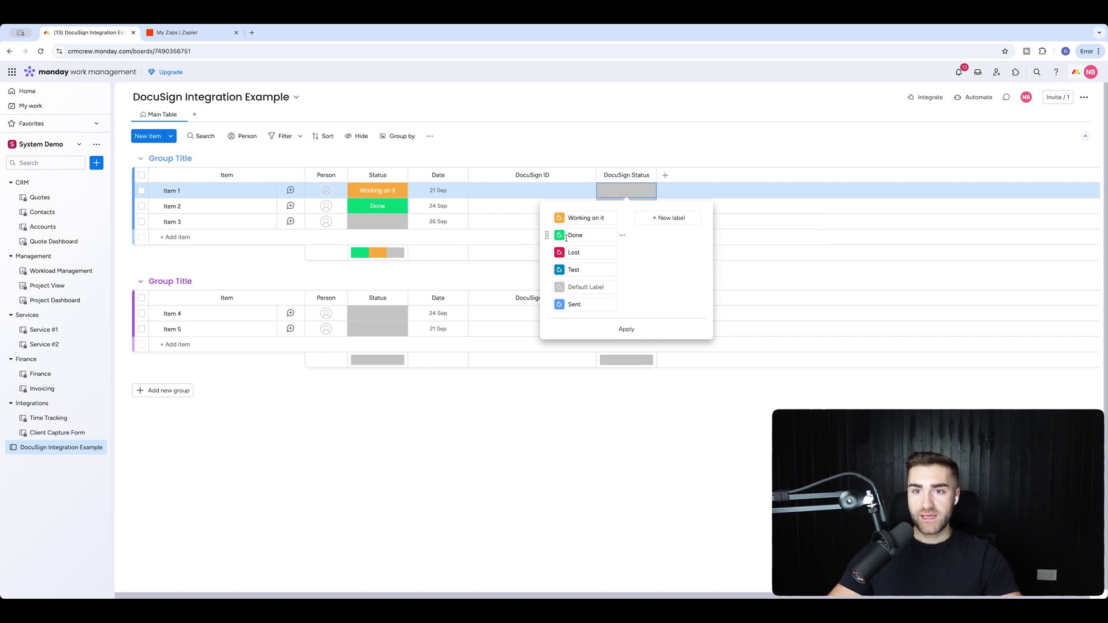
# Make Sent dark purple, move Signed to the bottom, delete Test, and apply.
pyautogui.click(598, 238)
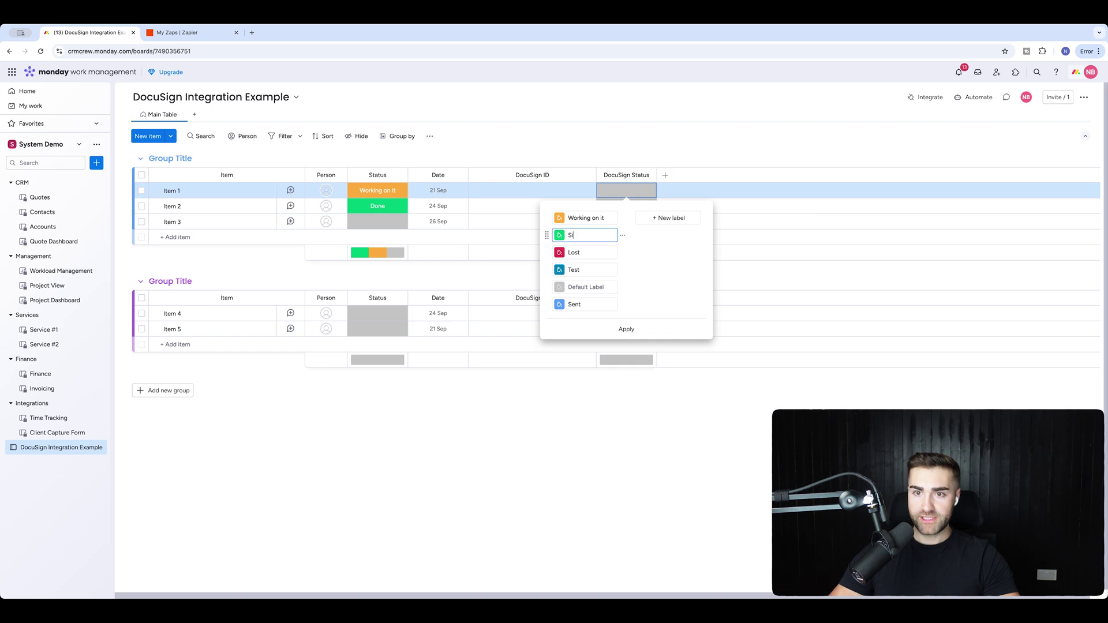
pyautogui.click(559, 304)
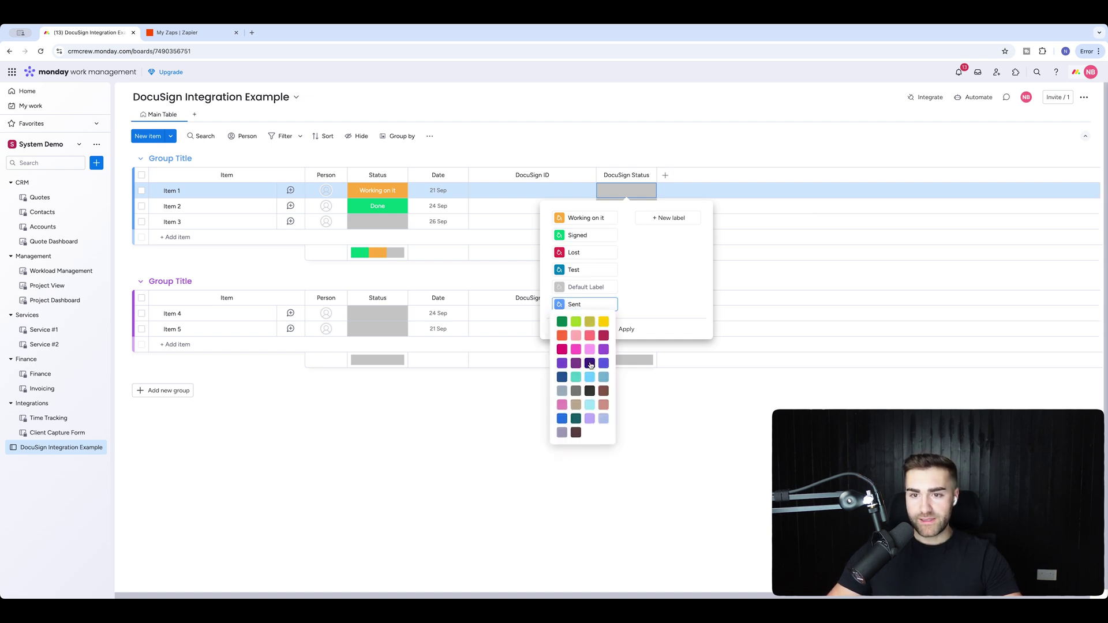
pyautogui.click(590, 363)
pyautogui.moveTo(550, 244); pyautogui.dragTo(554, 304)
pyautogui.click(624, 255)
pyautogui.click(639, 271)
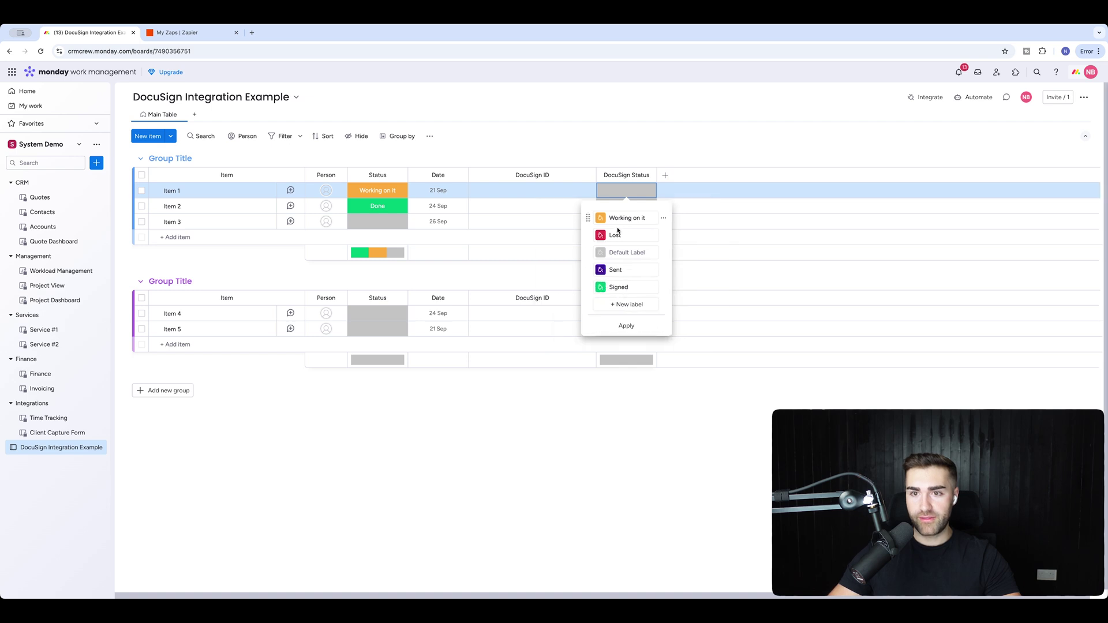
pyautogui.click(689, 237)
# Delete the Lost and Working on it labels, leaving only Sent and Signed.
pyautogui.click(625, 190)
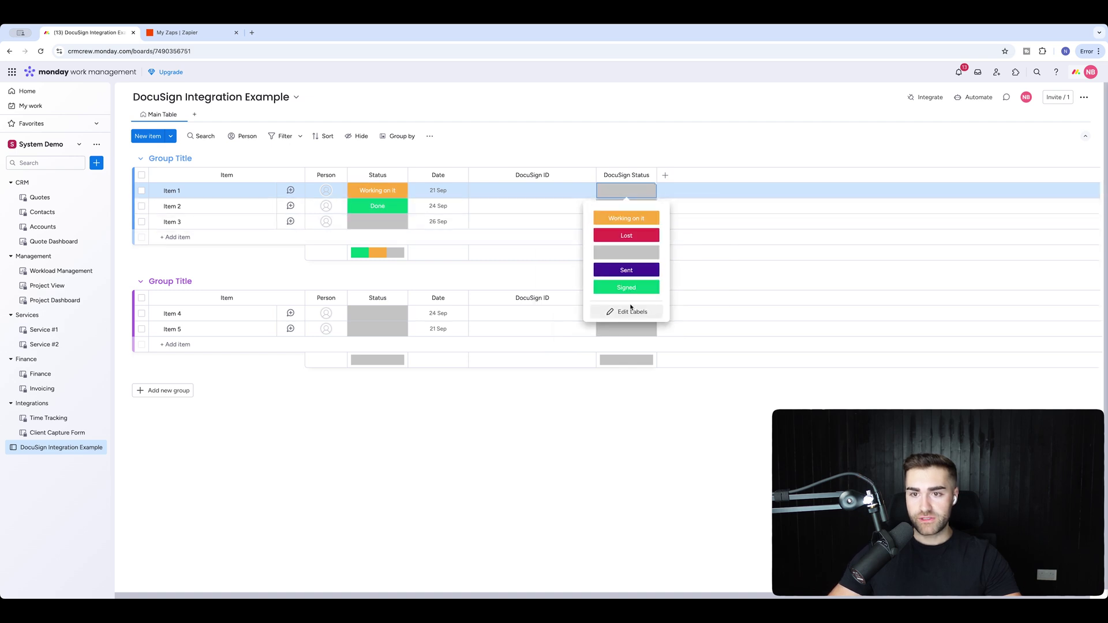
pyautogui.click(629, 310)
pyautogui.click(662, 235)
pyautogui.click(682, 254)
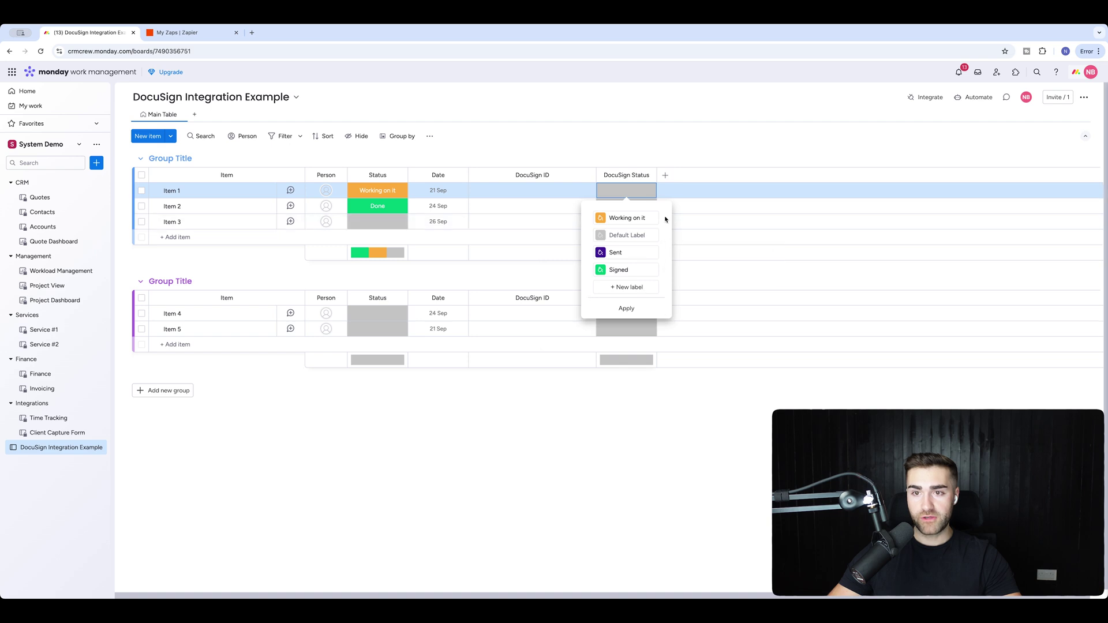
pyautogui.click(661, 220)
pyautogui.click(681, 239)
pyautogui.click(626, 291)
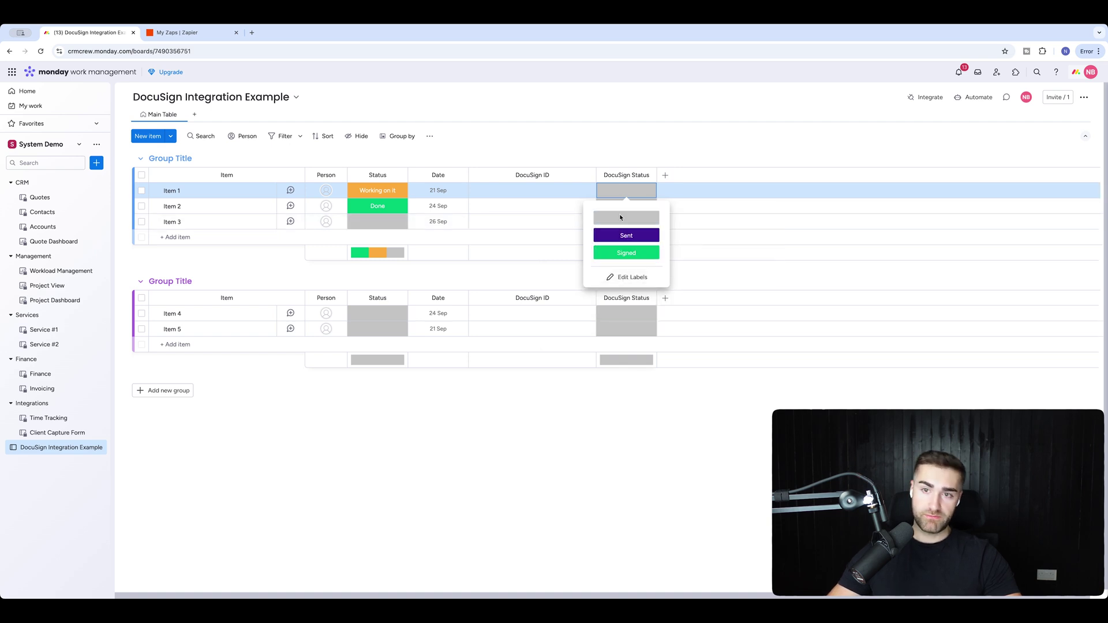
pyautogui.click(625, 143)
# Hide the DocuSign Status column summary and check the remaining labels.
pyautogui.click(647, 175)
pyautogui.moveTo(704, 178)
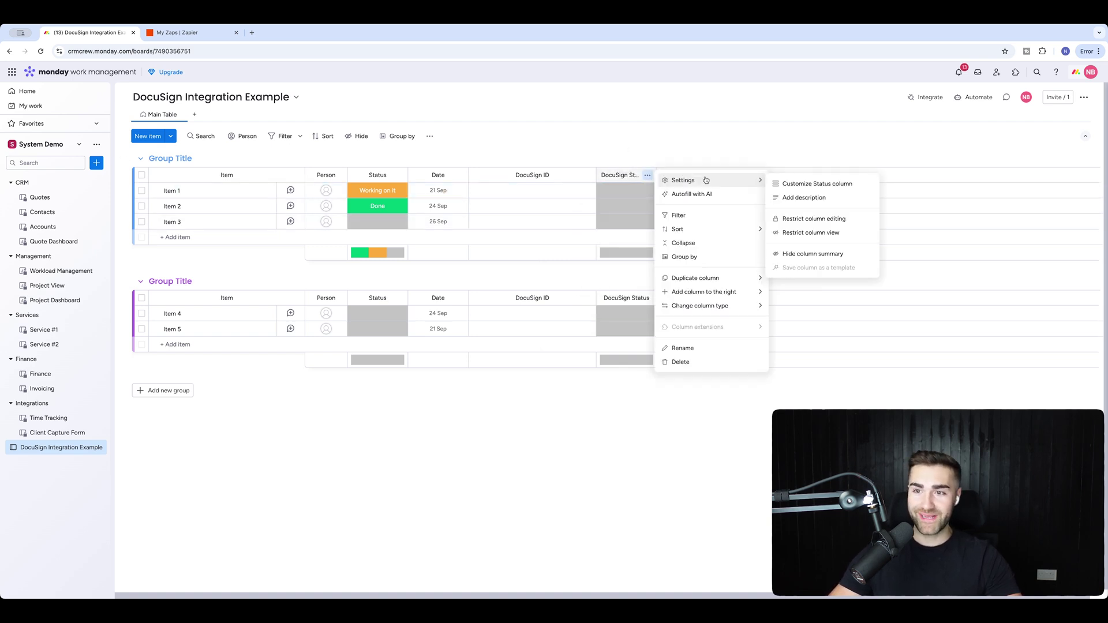
pyautogui.click(790, 258)
pyautogui.click(613, 193)
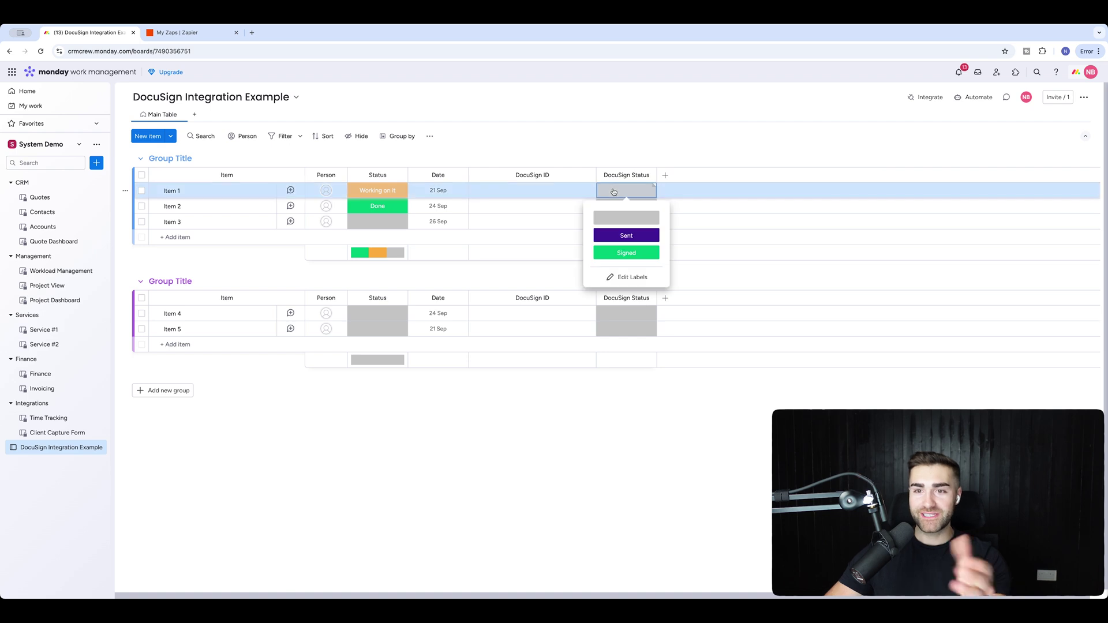
pyautogui.click(610, 149)
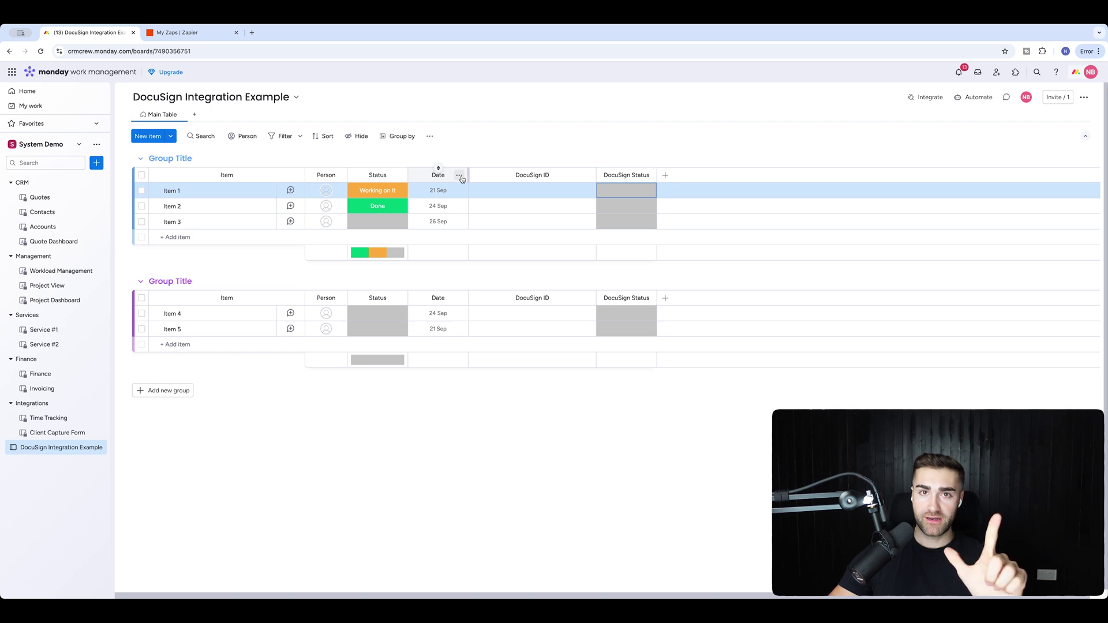
# Add a Text column after Date titled 'Client Full Name' and widen it.
pyautogui.click(459, 176)
pyautogui.moveTo(527, 281)
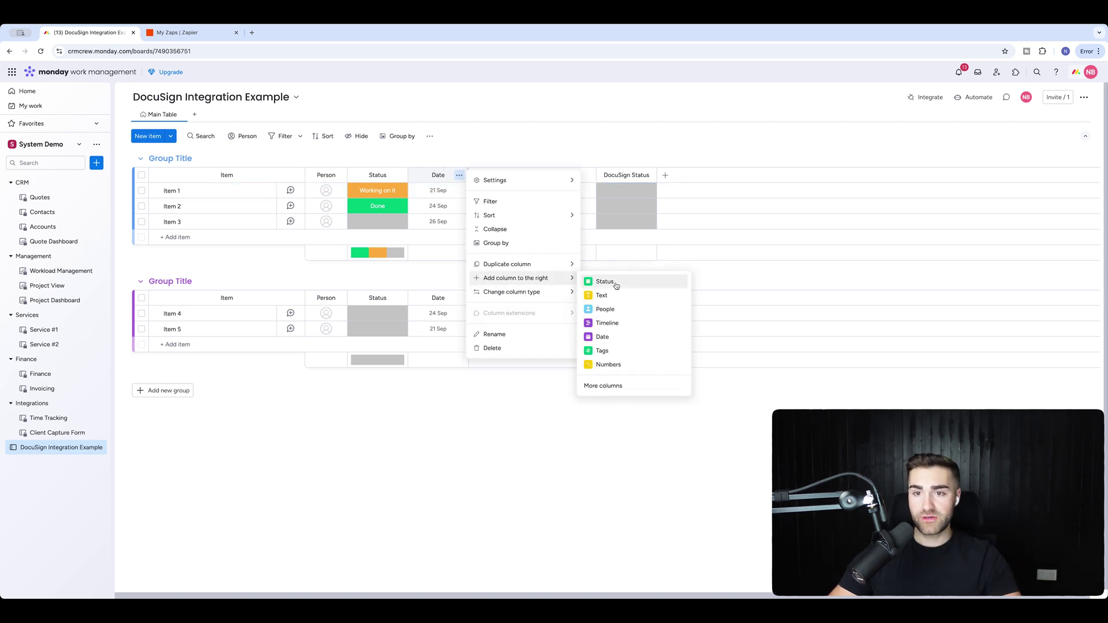
pyautogui.click(612, 296)
pyautogui.click(499, 176)
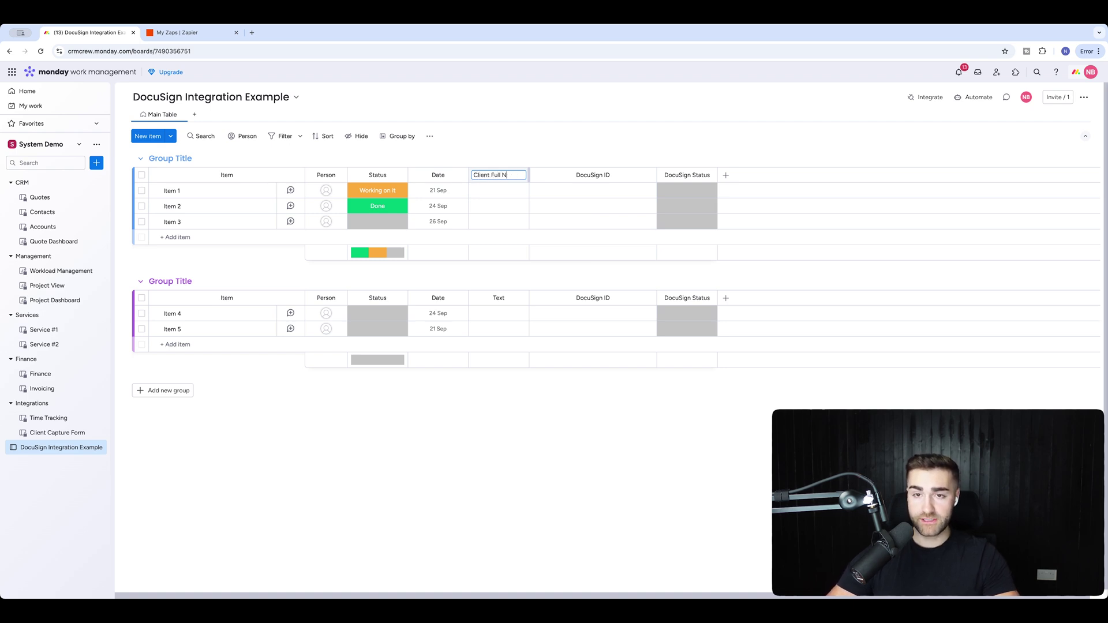
pyautogui.press('Return')
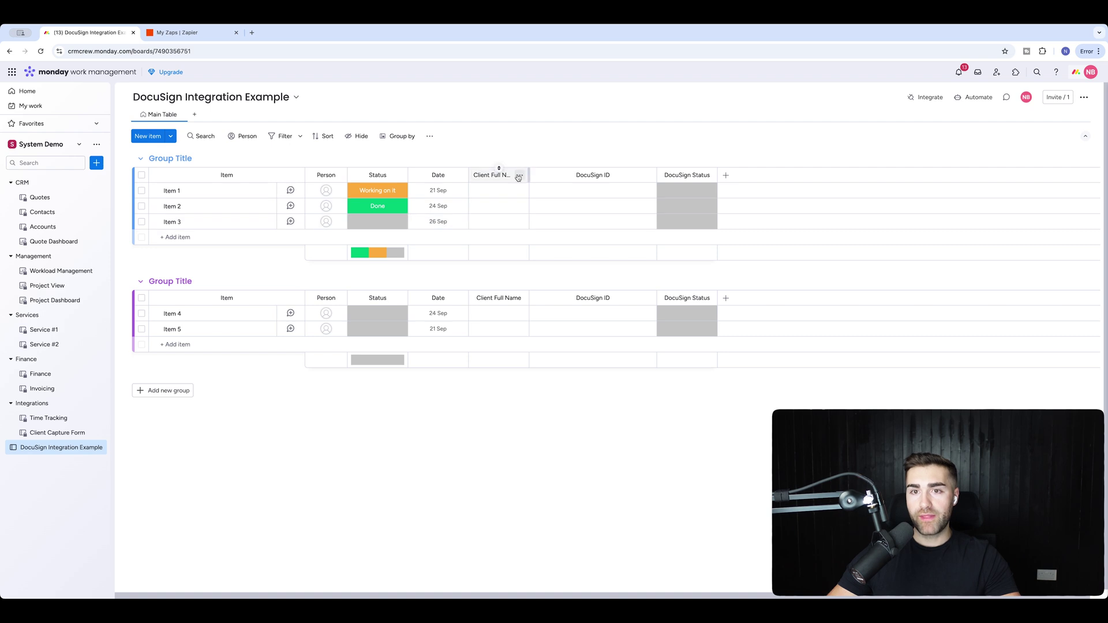
pyautogui.moveTo(526, 175); pyautogui.dragTo(549, 175)
# Add an Email column titled 'Client Email' and widen it.
pyautogui.click(541, 175)
pyautogui.moveTo(594, 291)
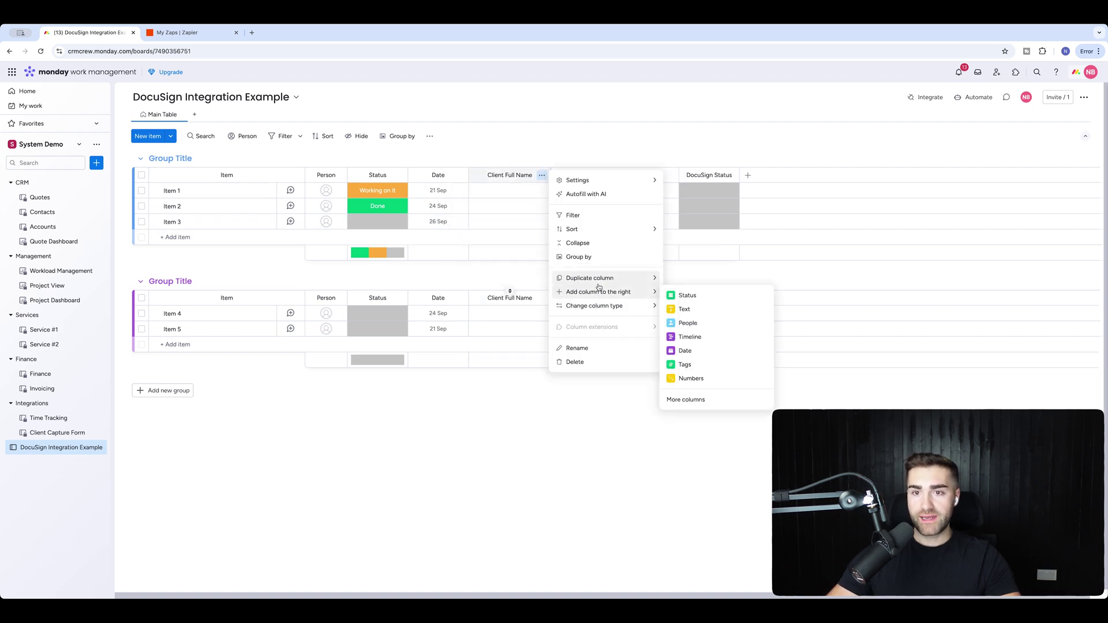
pyautogui.click(685, 399)
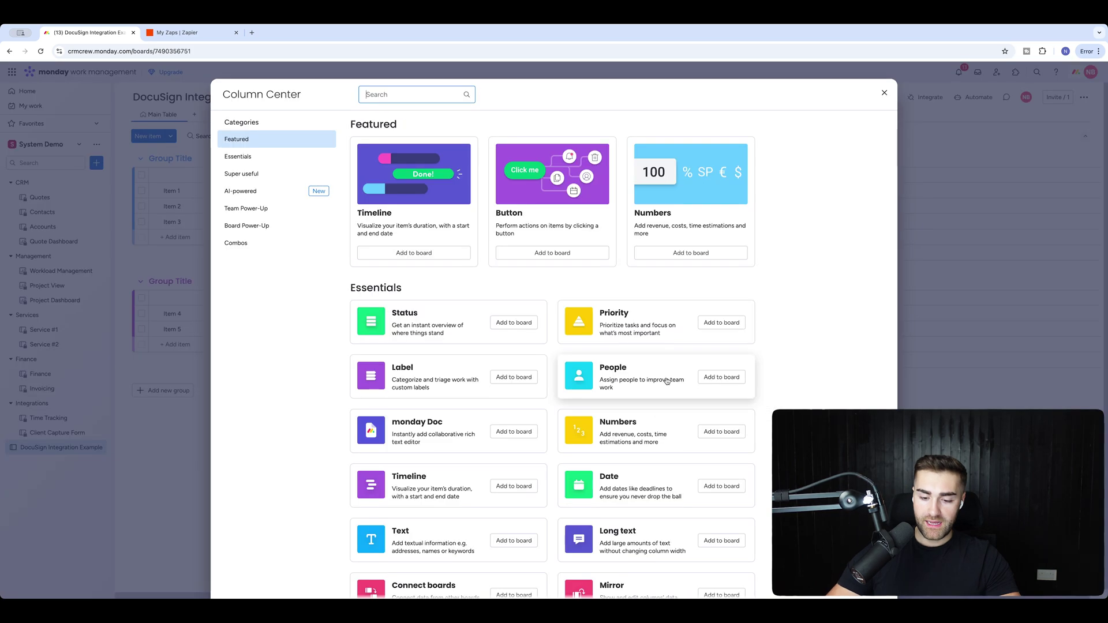
pyautogui.write('email')
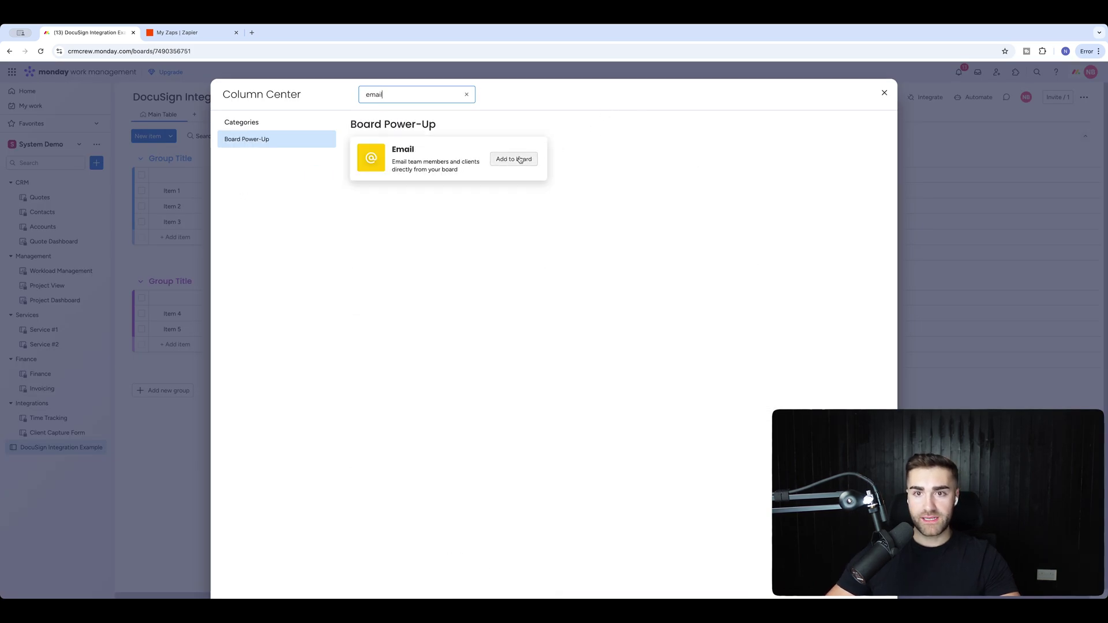
pyautogui.click(513, 159)
pyautogui.click(578, 176)
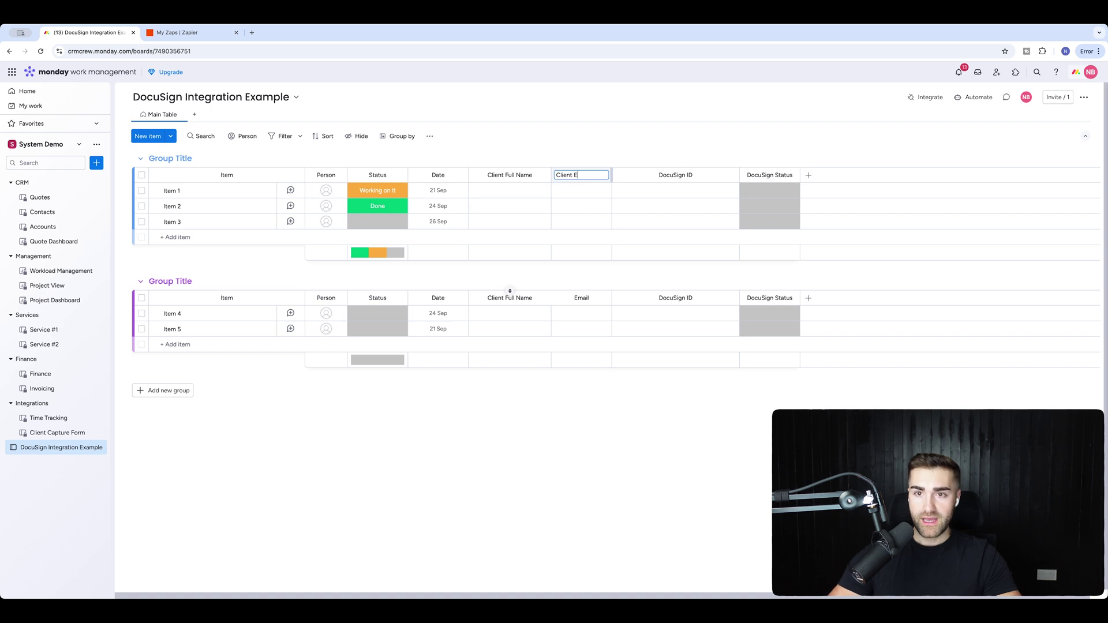
pyautogui.write('Client Email')
pyautogui.press('Return')
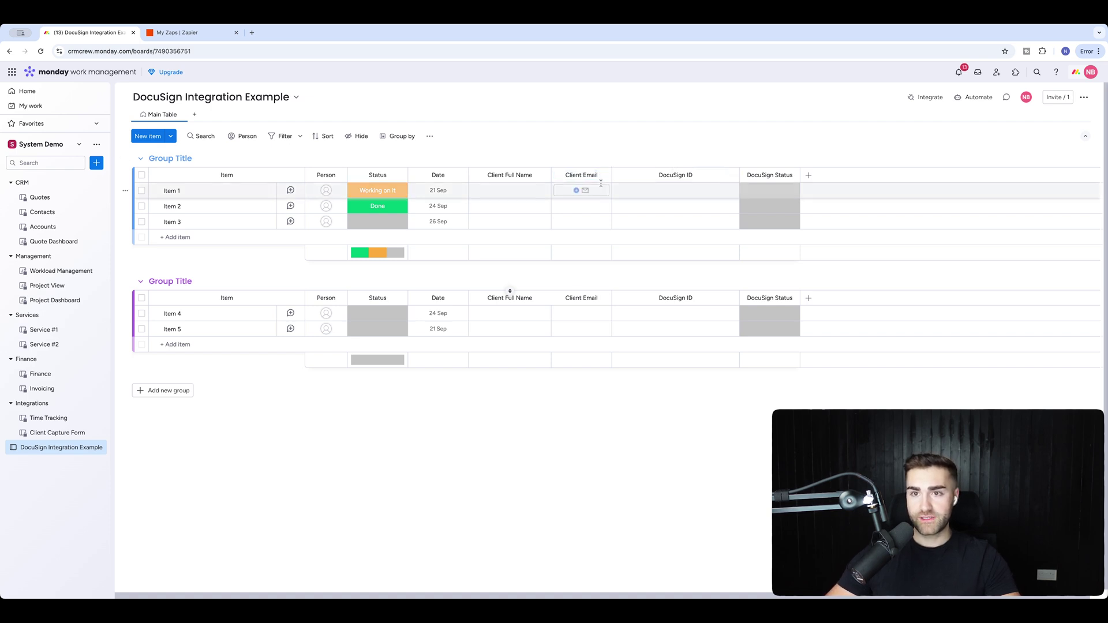
pyautogui.moveTo(612, 175); pyautogui.dragTo(644, 175)
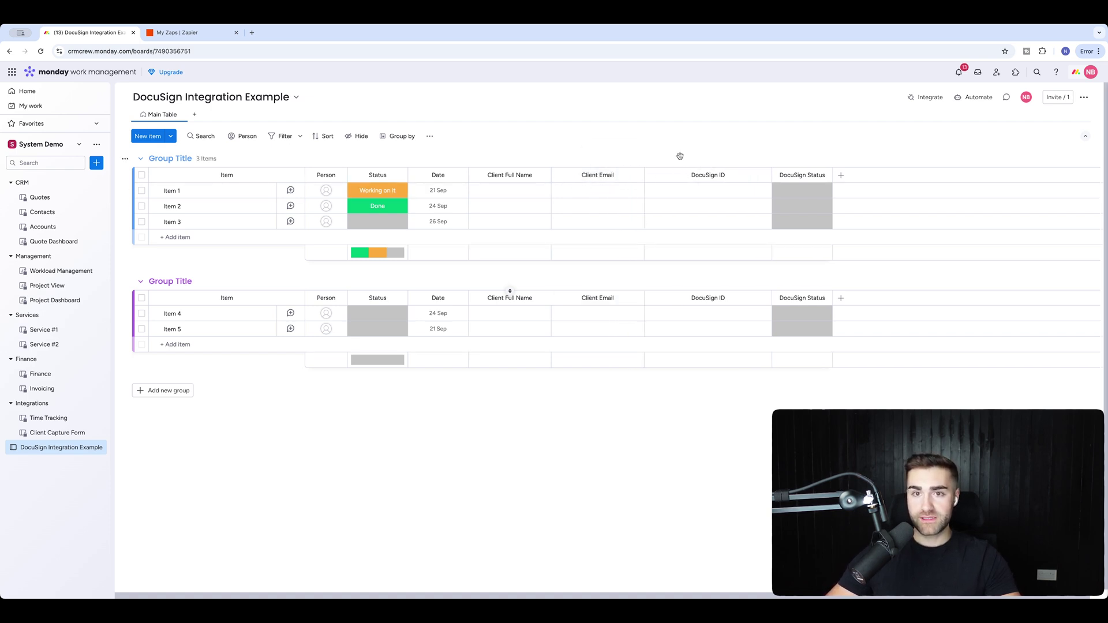
# Delete the Date, Status and Person columns.
pyautogui.click(459, 176)
pyautogui.click(519, 347)
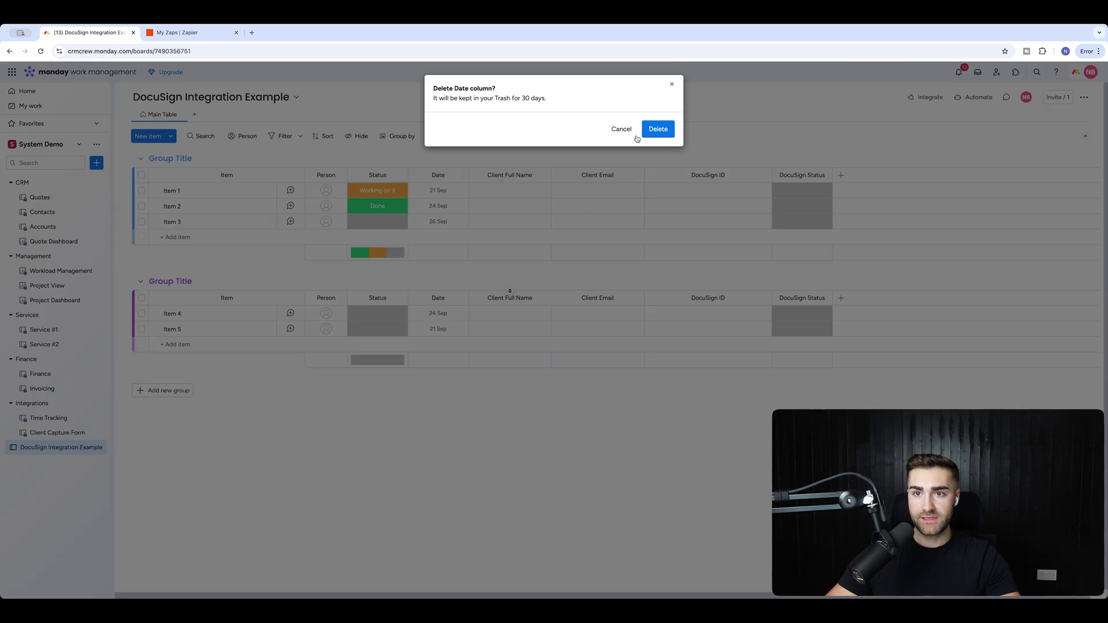
pyautogui.click(658, 128)
pyautogui.click(398, 175)
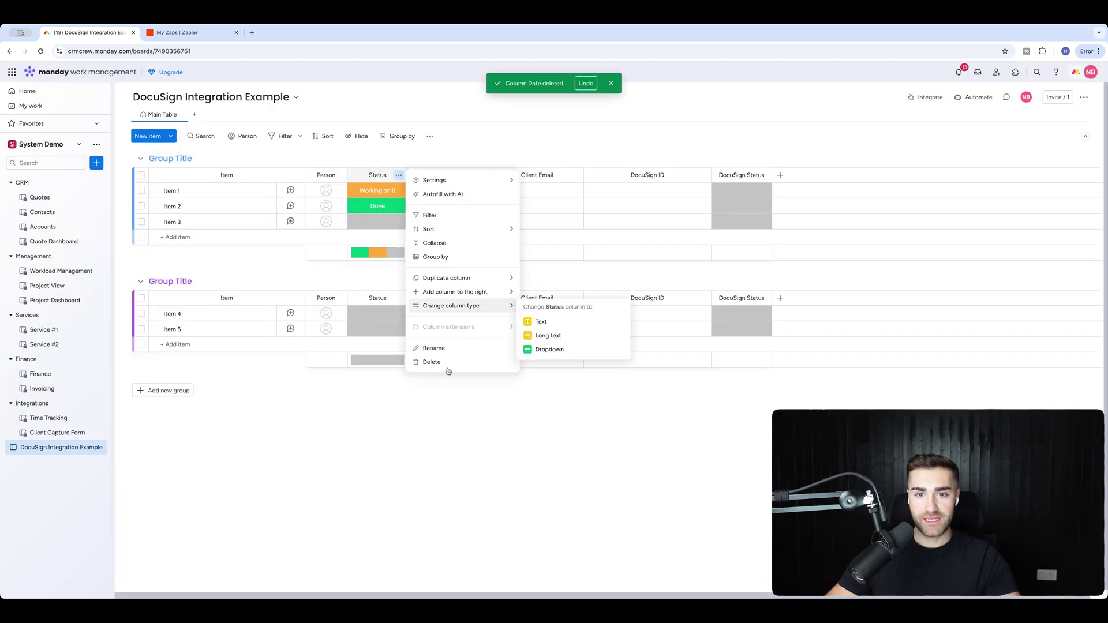
pyautogui.click(524, 267)
pyautogui.click(654, 129)
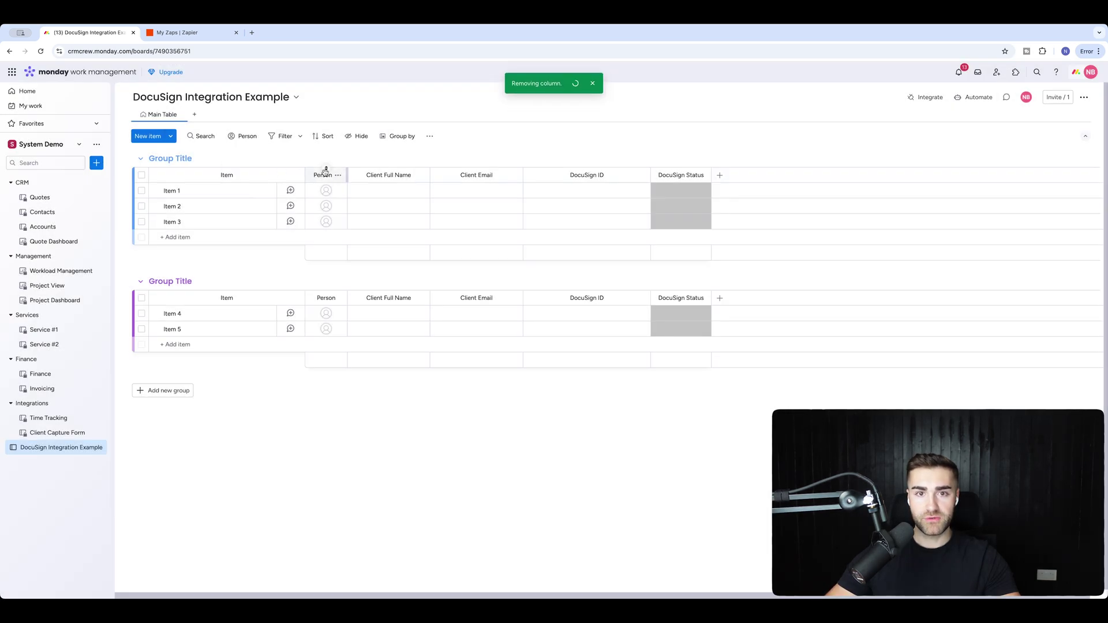
pyautogui.click(337, 174)
pyautogui.click(369, 348)
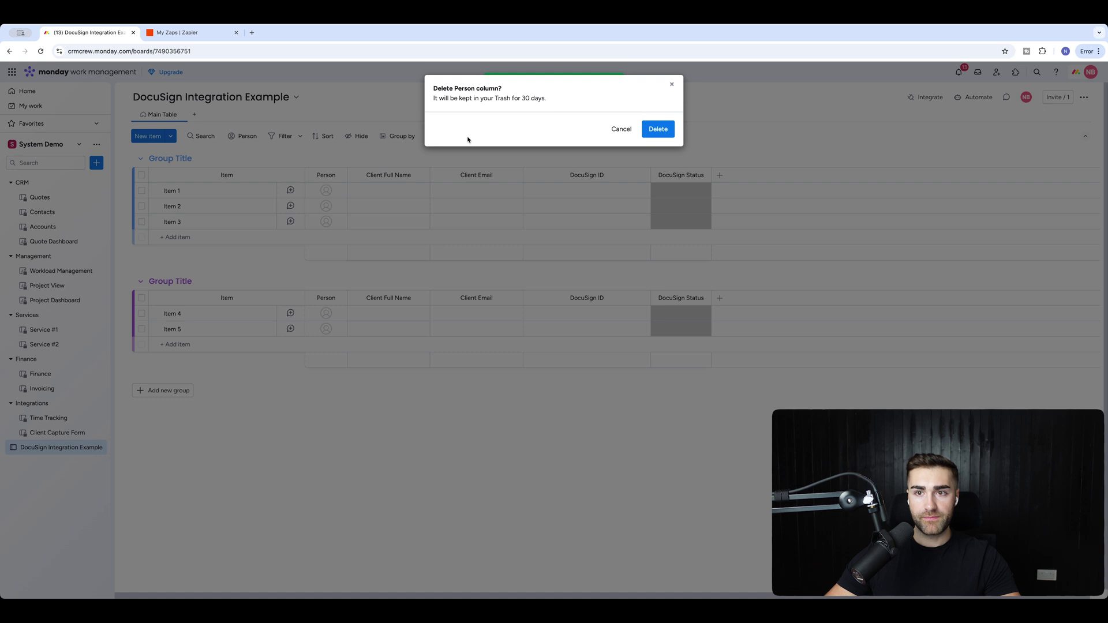
pyautogui.click(658, 129)
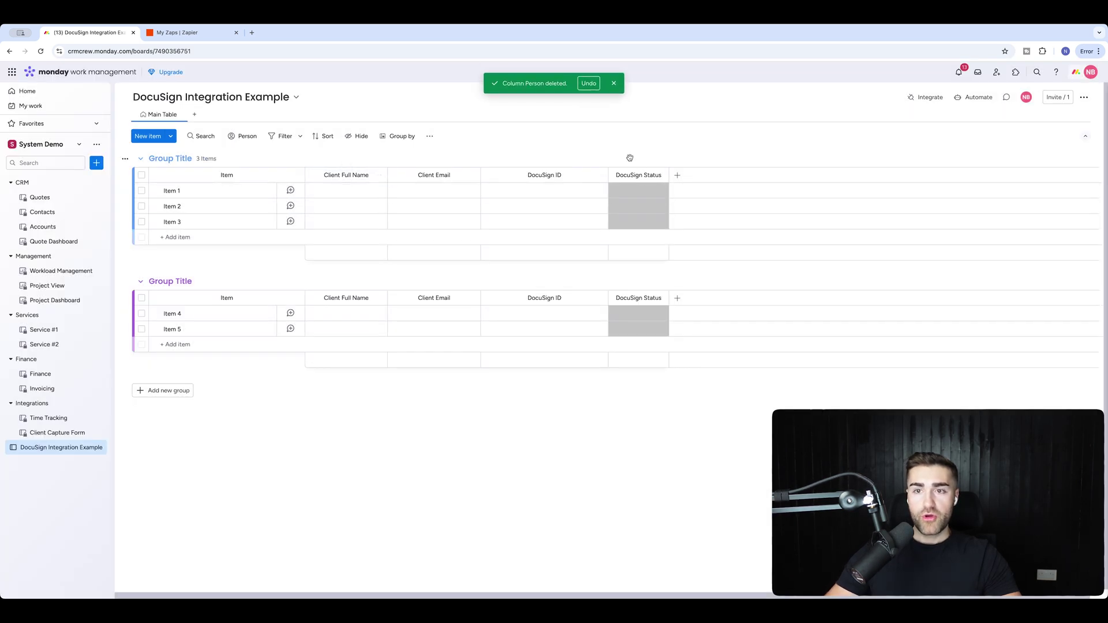
pyautogui.click(616, 85)
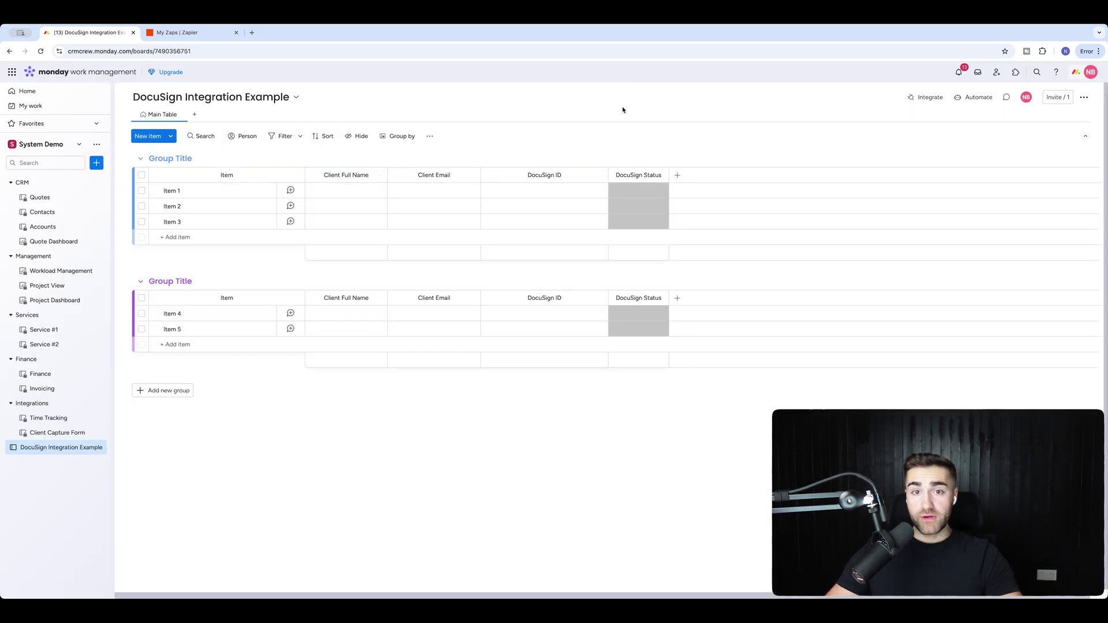
# Discard a trial name entry, then select Items 1–5 across both groups and delete them.
pyautogui.click(359, 190)
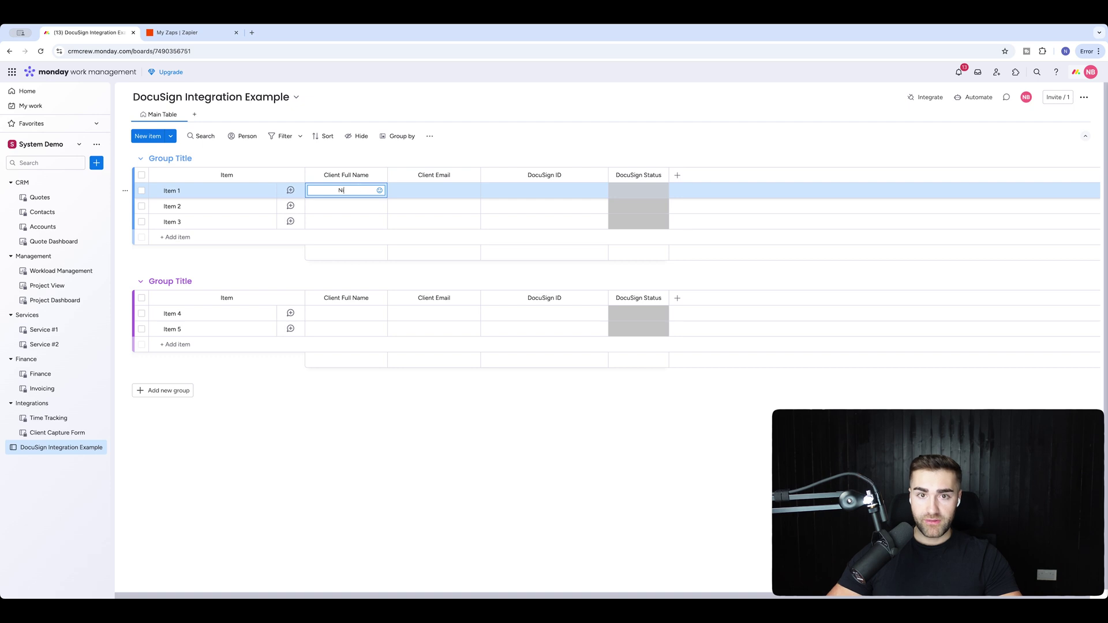
pyautogui.write('Nick')
pyautogui.hotkey('ctrl', 'a')
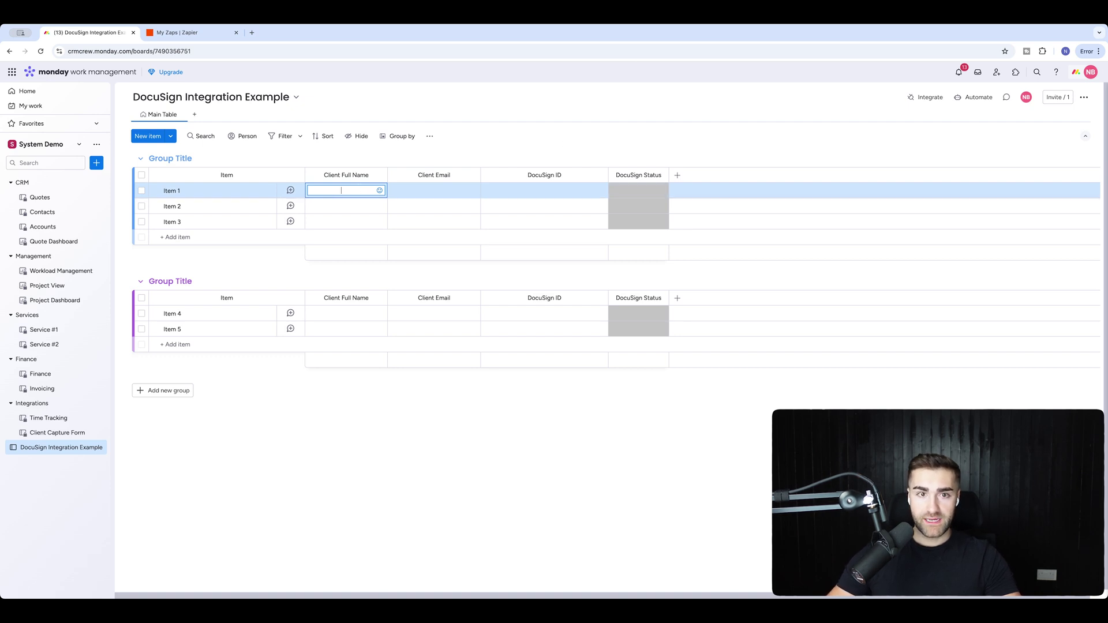
pyautogui.click(141, 191)
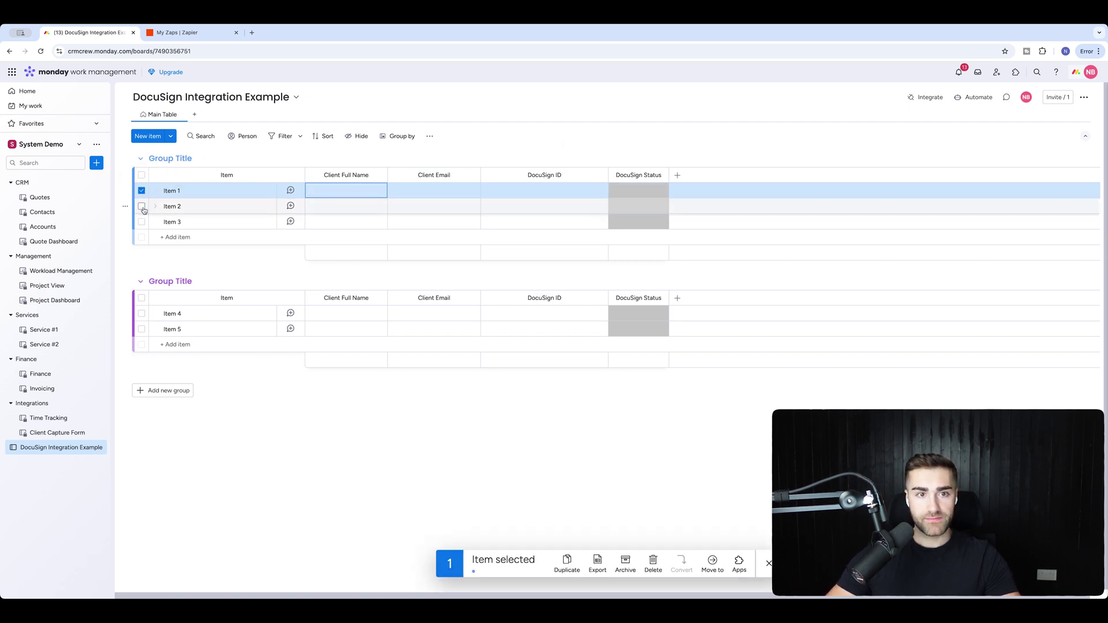
pyautogui.click(141, 206)
pyautogui.click(141, 221)
pyautogui.keyDown('shift'); pyautogui.click(141, 329); pyautogui.keyUp('shift')
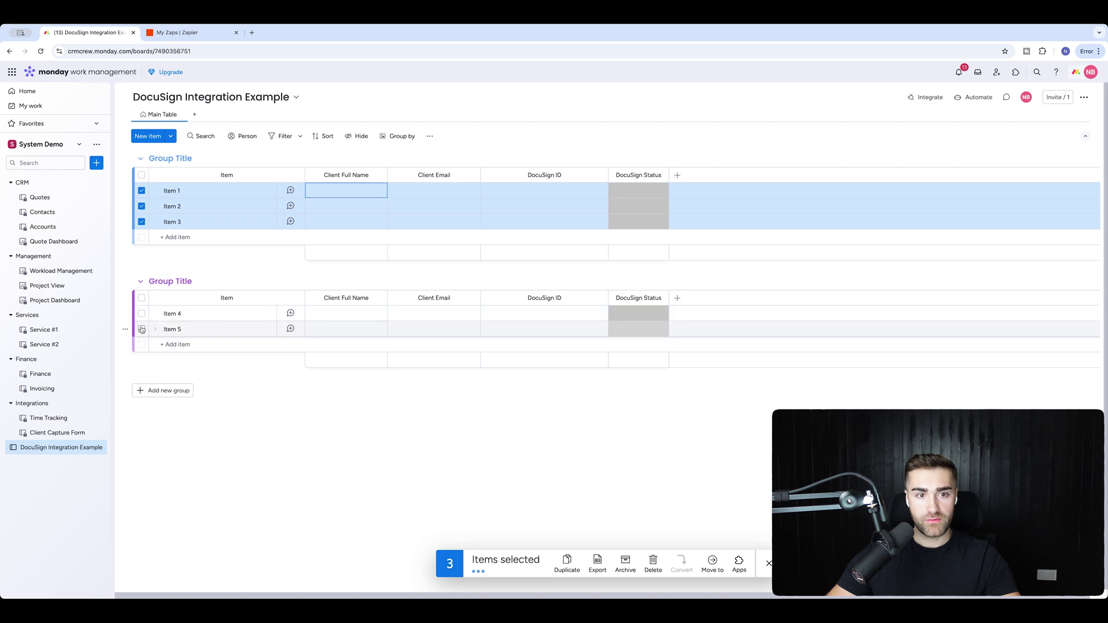
pyautogui.click(653, 560)
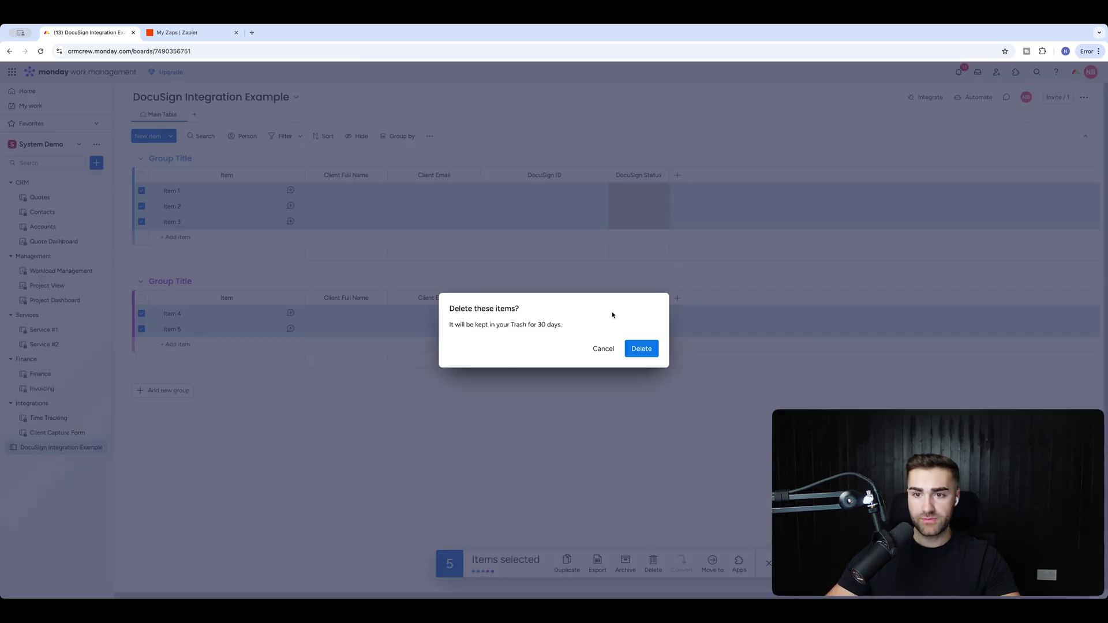
pyautogui.click(644, 349)
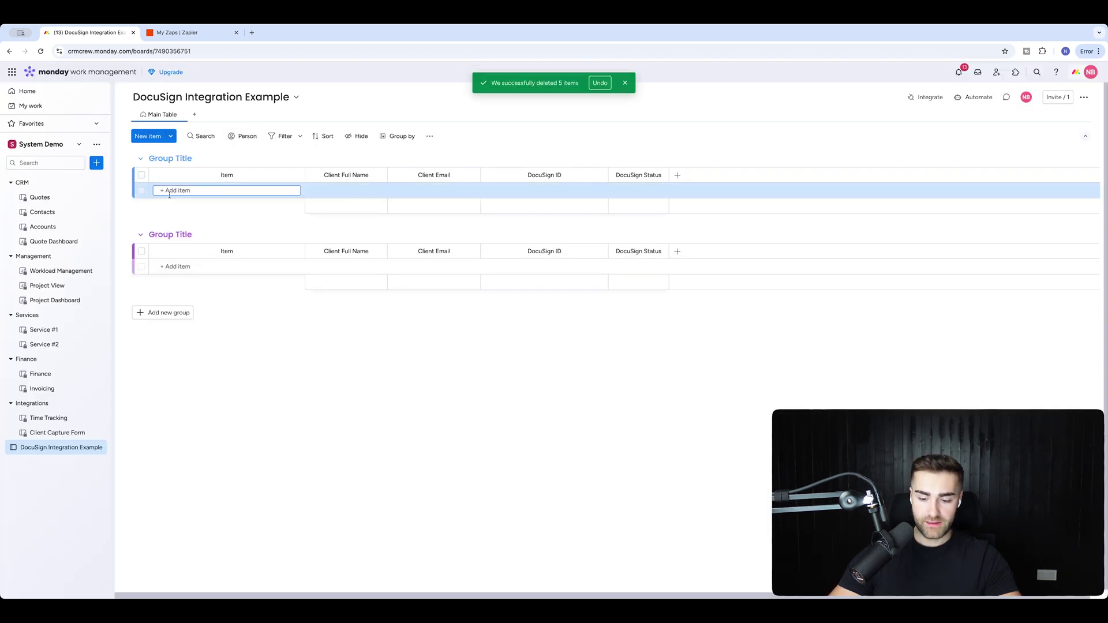
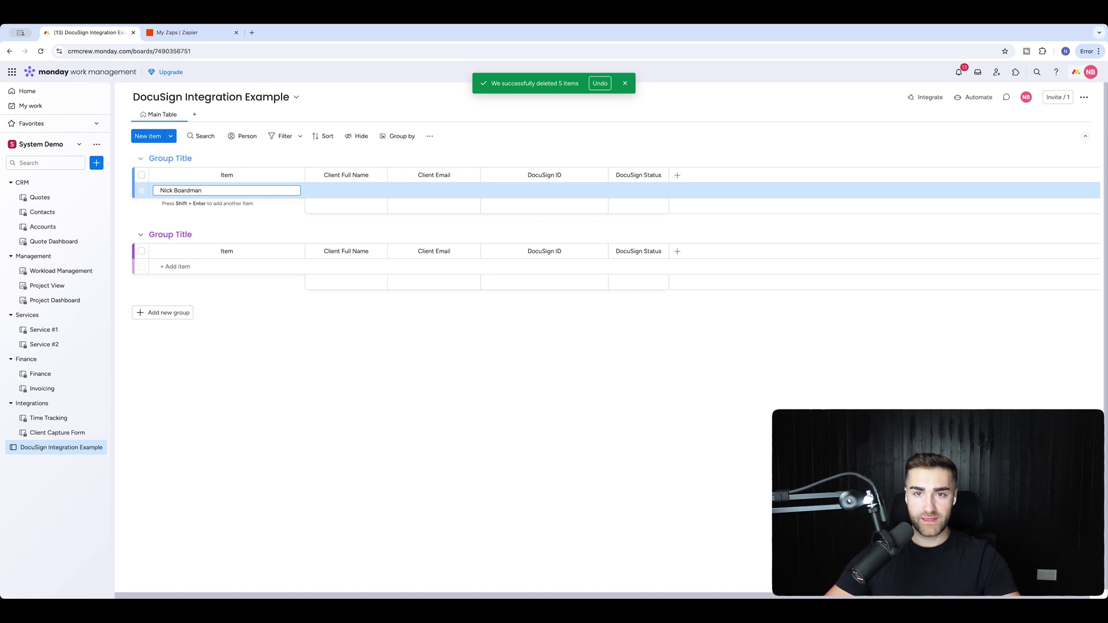
# Add a new item and fill its Client Full Name with the client's full name.
pyautogui.press('Return')
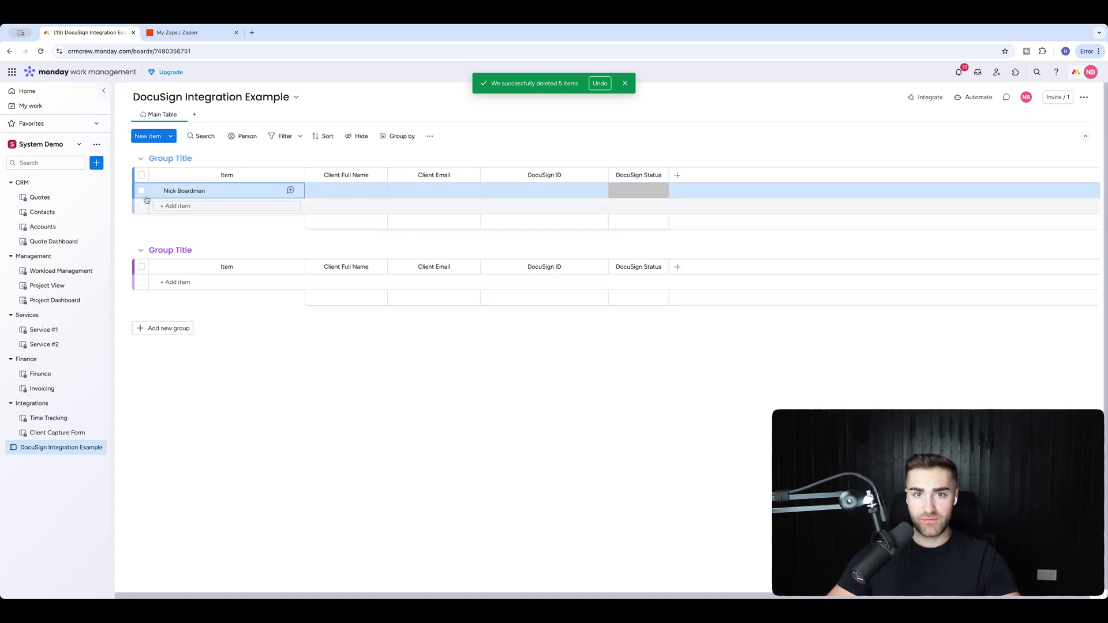
pyautogui.click(349, 189)
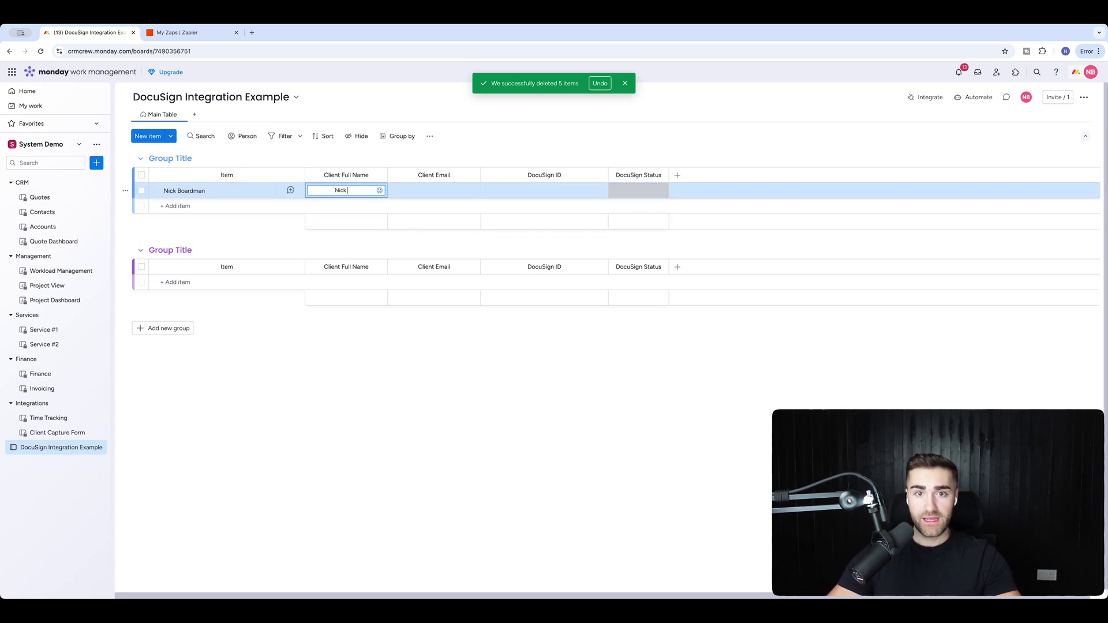
pyautogui.press('Return')
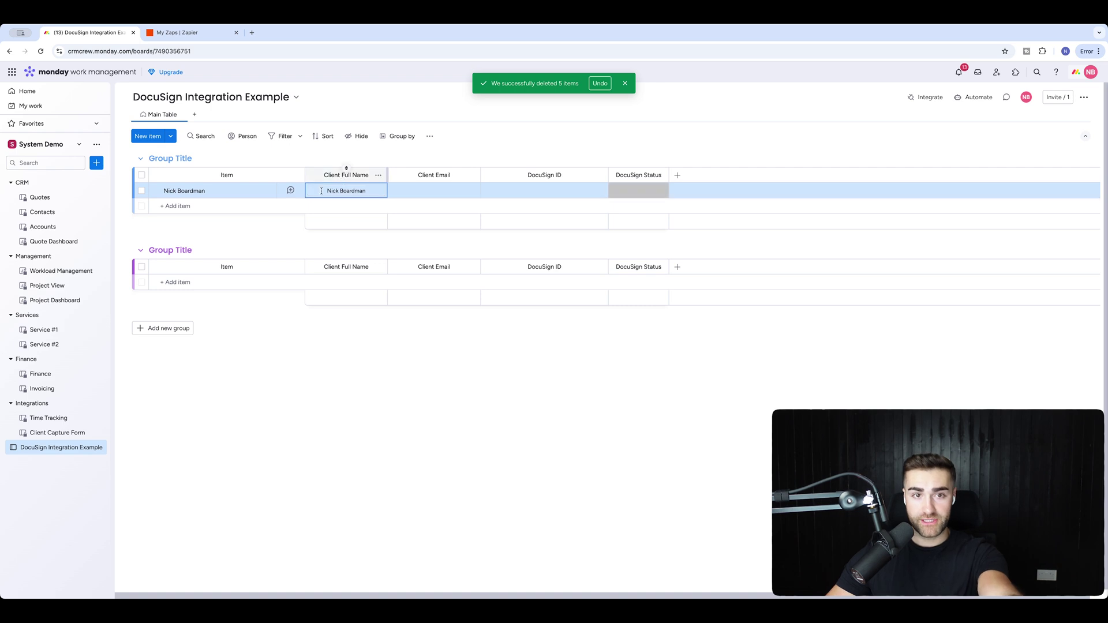
# Enter the client's e-mail address in the item's Client Email cell.
pyautogui.click(445, 189)
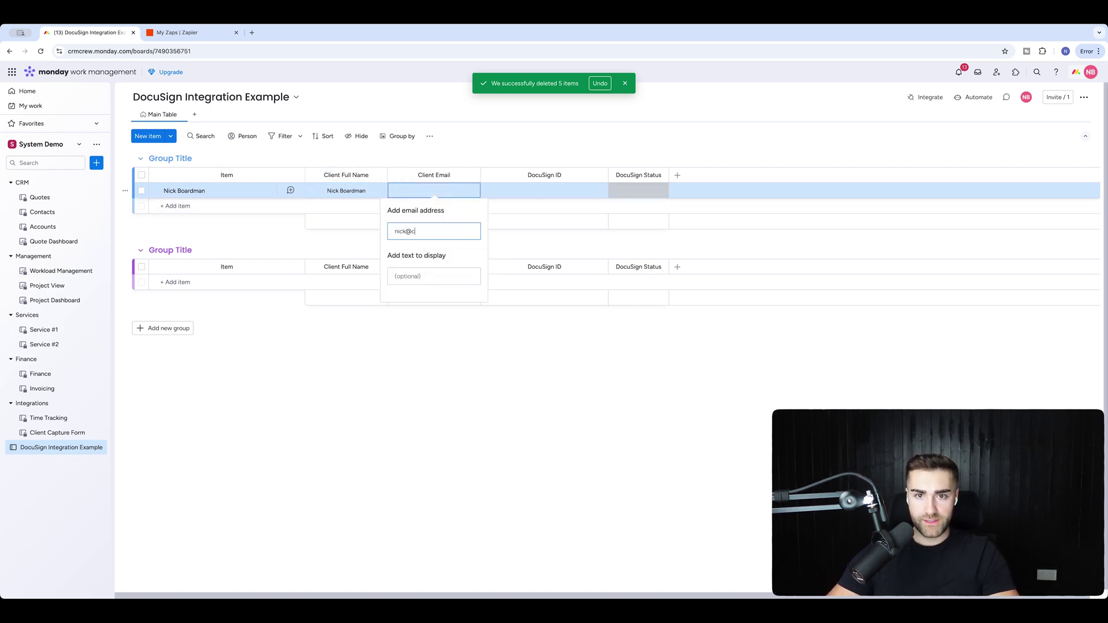
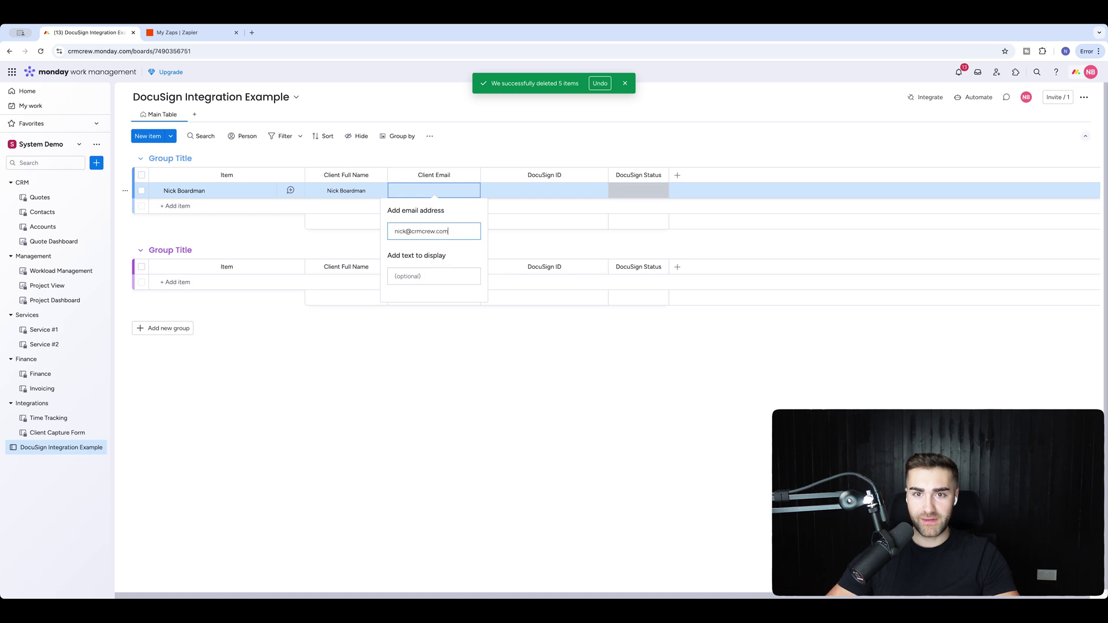
pyautogui.press('Return')
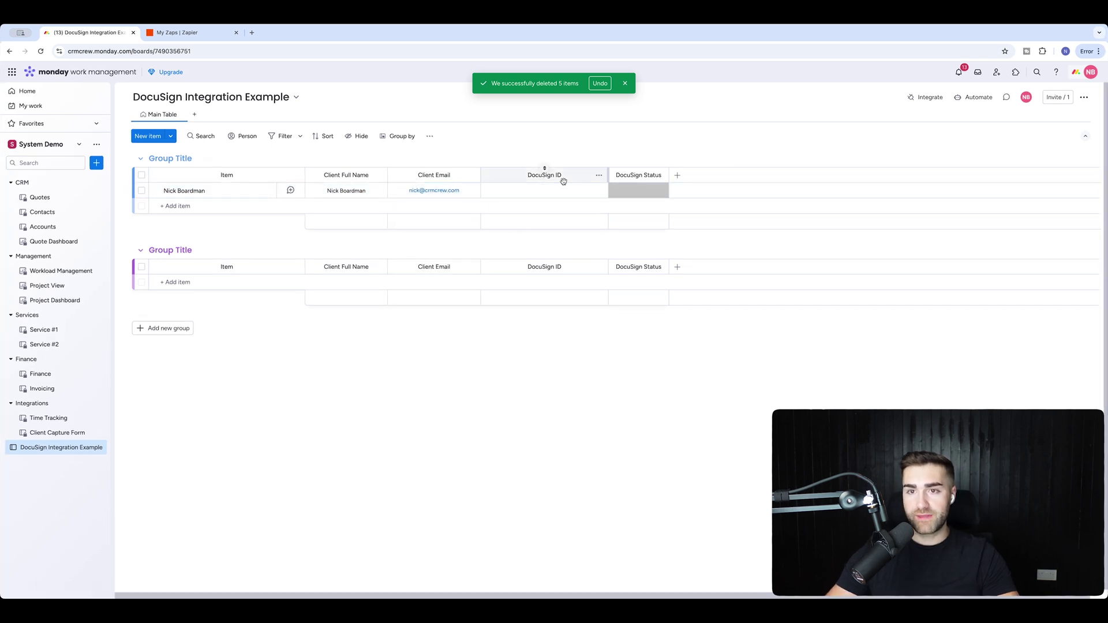
# Turn on Restrict column editing for DocuSign ID and DocuSign Status, then dismiss the deletion notice.
pyautogui.click(599, 176)
pyautogui.moveTo(664, 176)
pyautogui.click(767, 205)
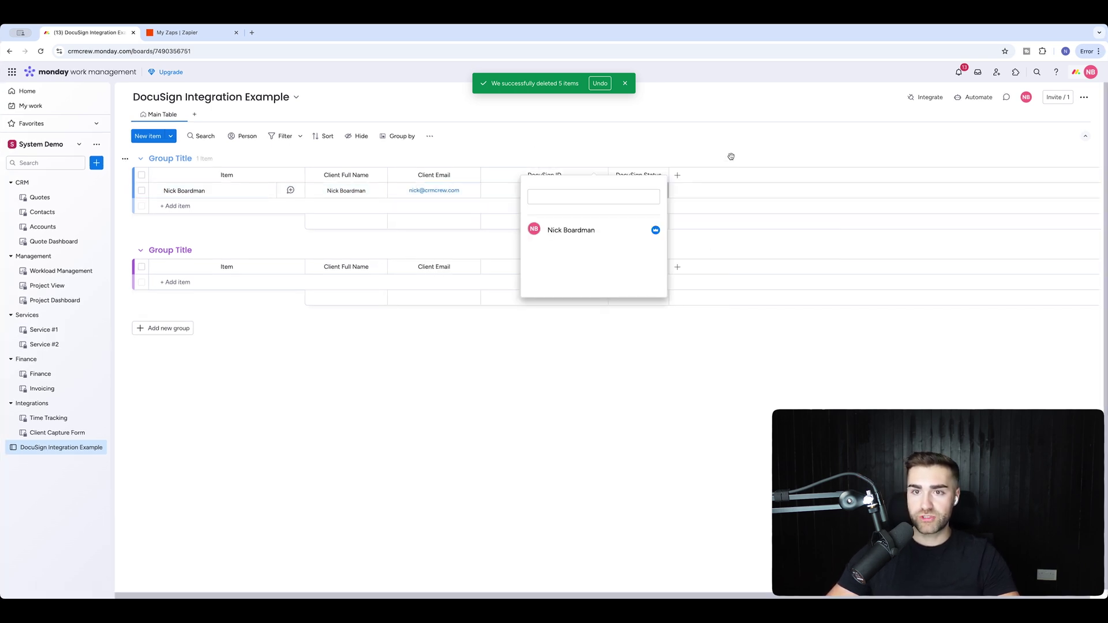
pyautogui.press('Escape')
pyautogui.click(659, 175)
pyautogui.click(818, 222)
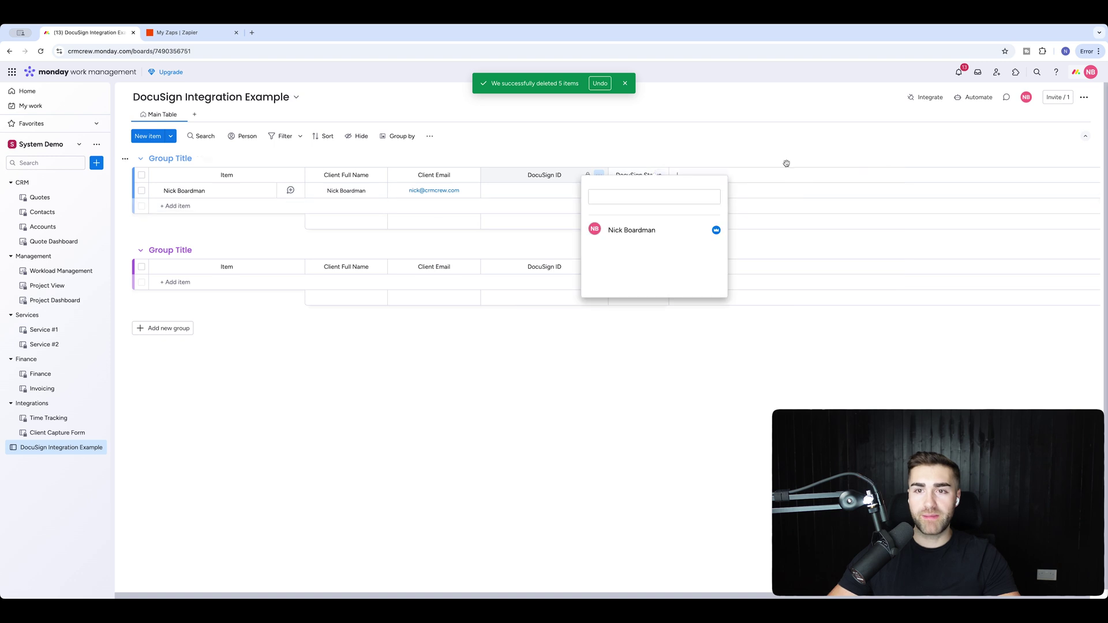
pyautogui.press('Escape')
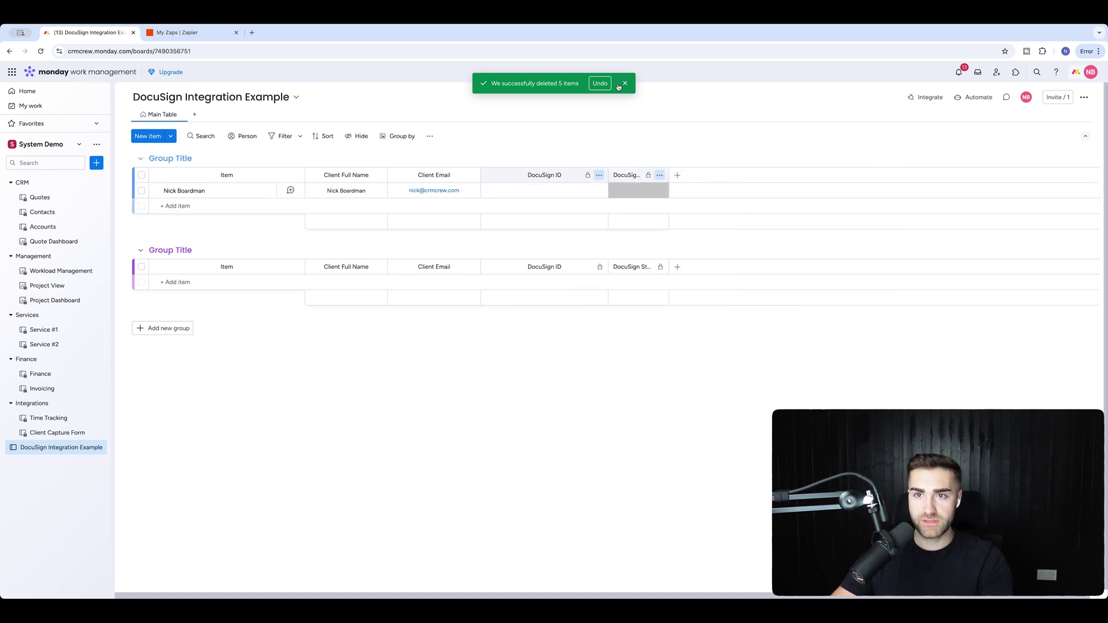
pyautogui.click(627, 83)
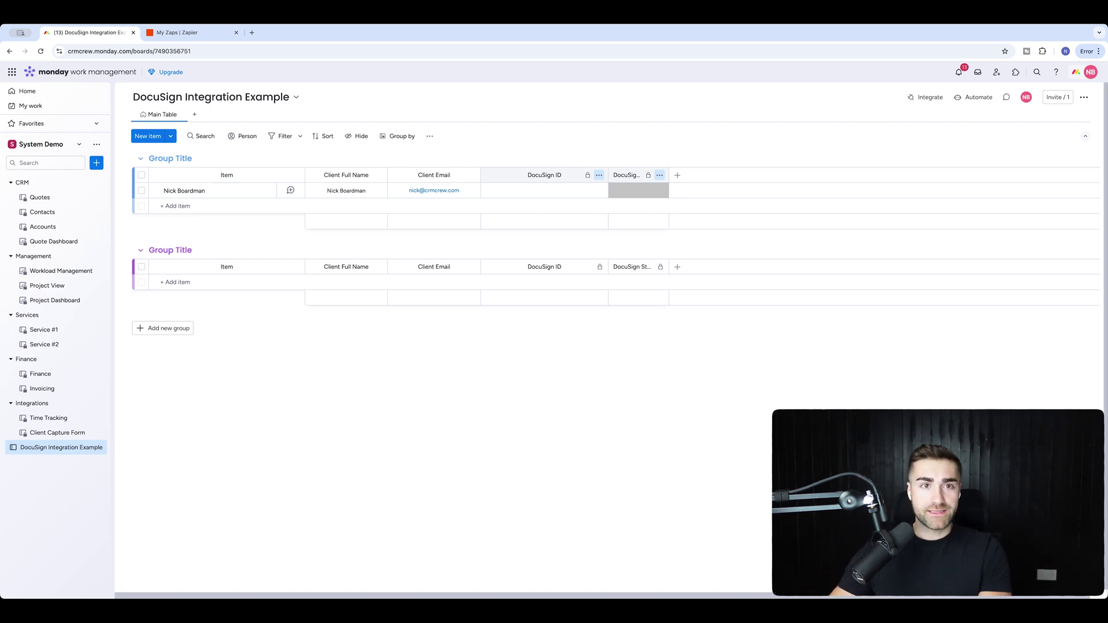
# Create a new Zap draft in Zapier's System Demo folder, then return to monday.com.
pyautogui.click(219, 33)
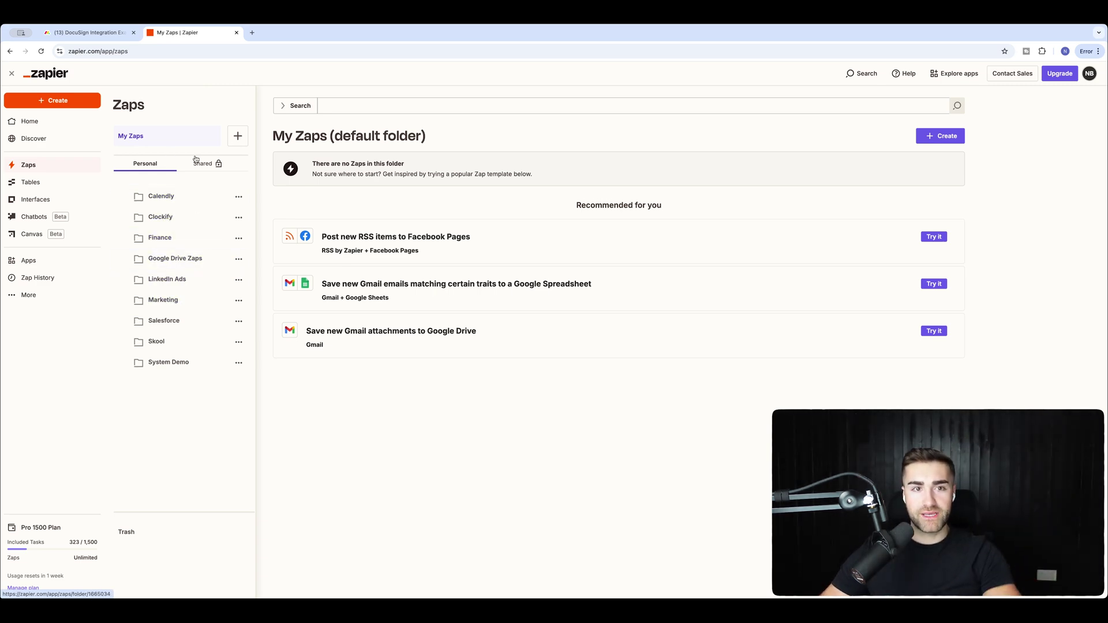
pyautogui.click(238, 136)
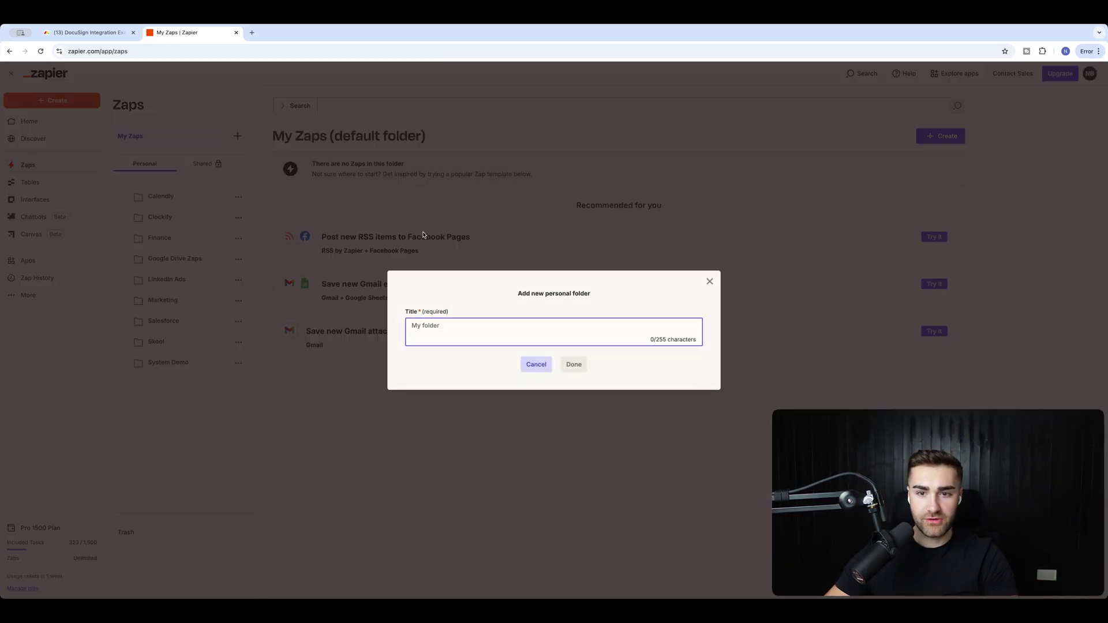
pyautogui.click(524, 364)
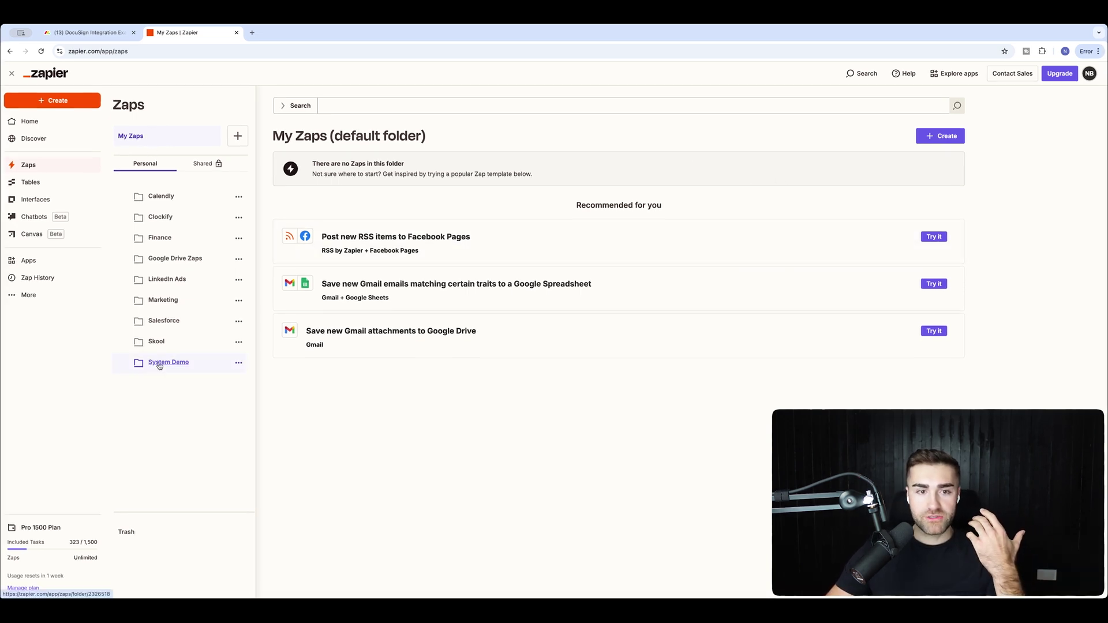
pyautogui.click(159, 363)
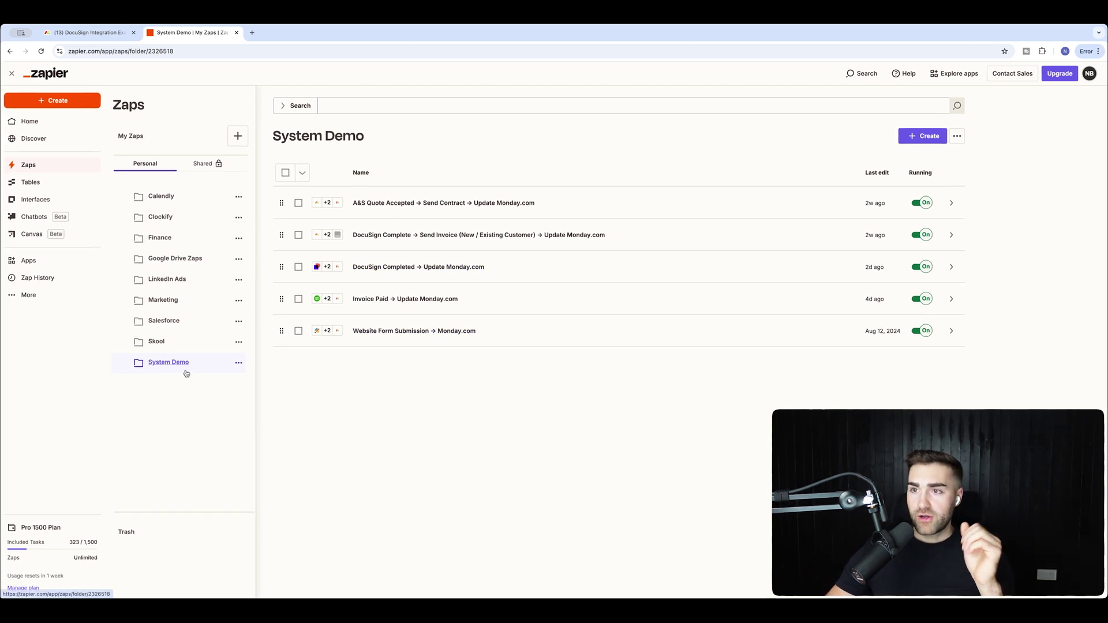
pyautogui.click(919, 137)
pyautogui.click(877, 160)
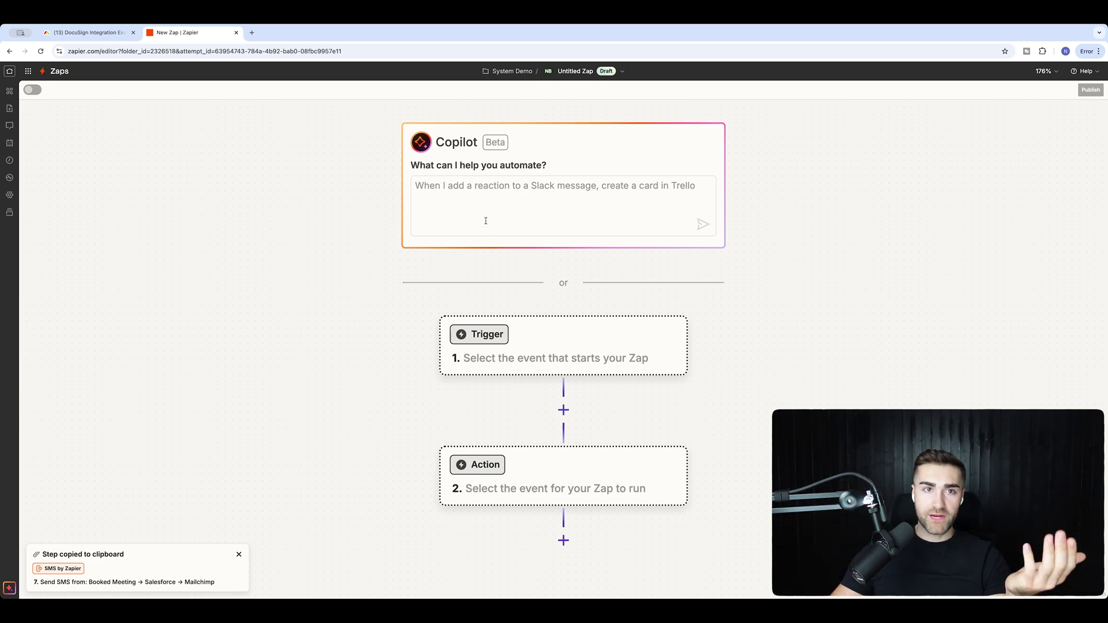
pyautogui.click(59, 36)
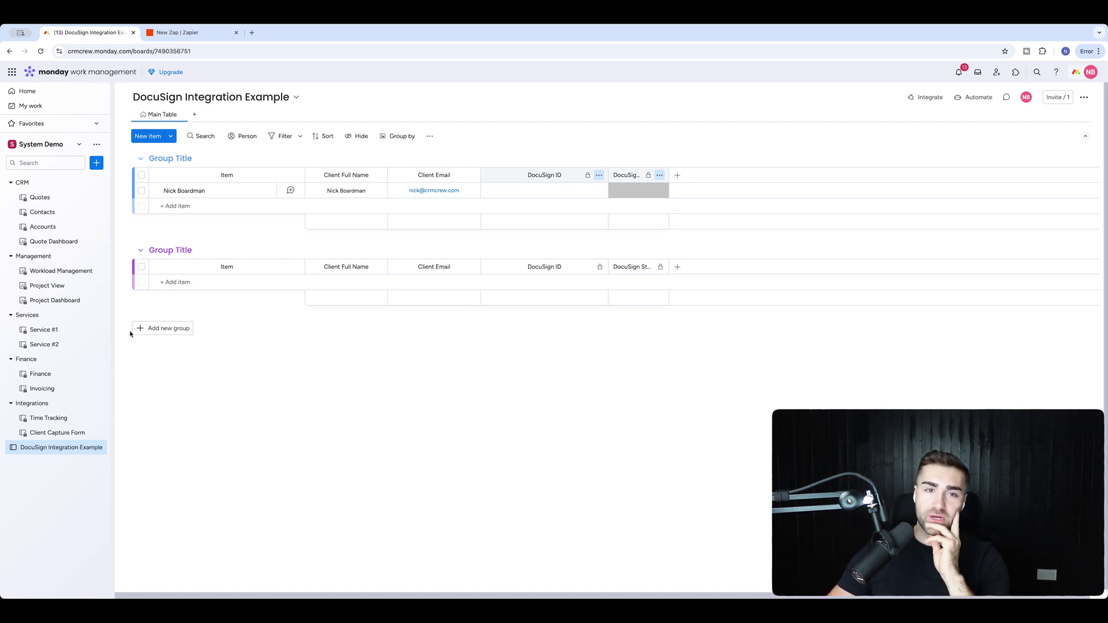
# Add a Status column, move it right after Item, and hide its summary.
pyautogui.click(378, 175)
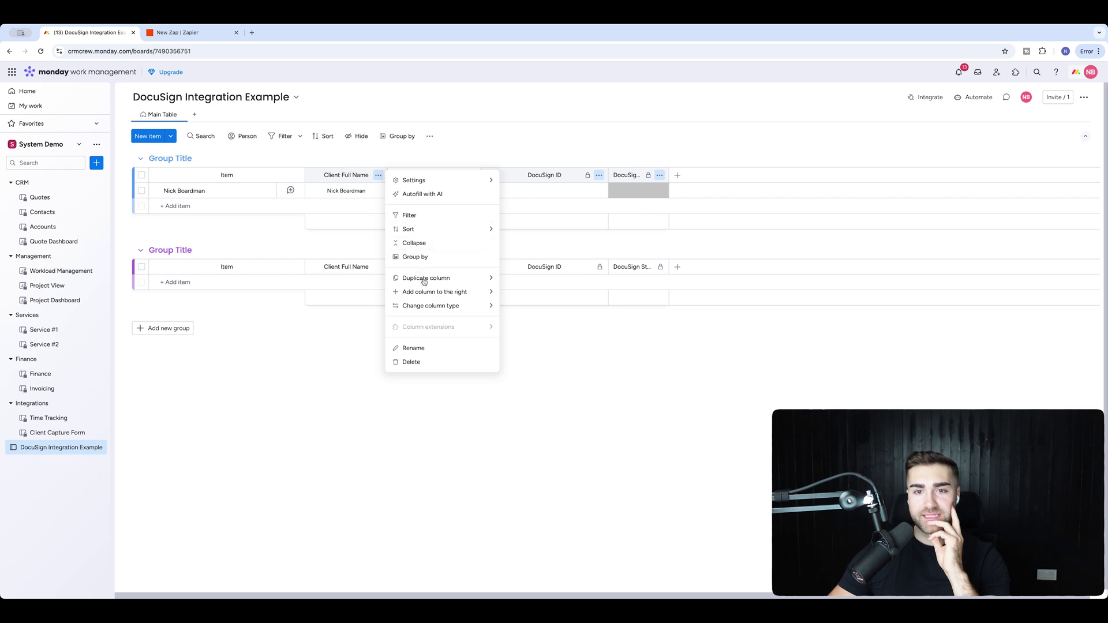
pyautogui.moveTo(438, 292)
pyautogui.click(573, 296)
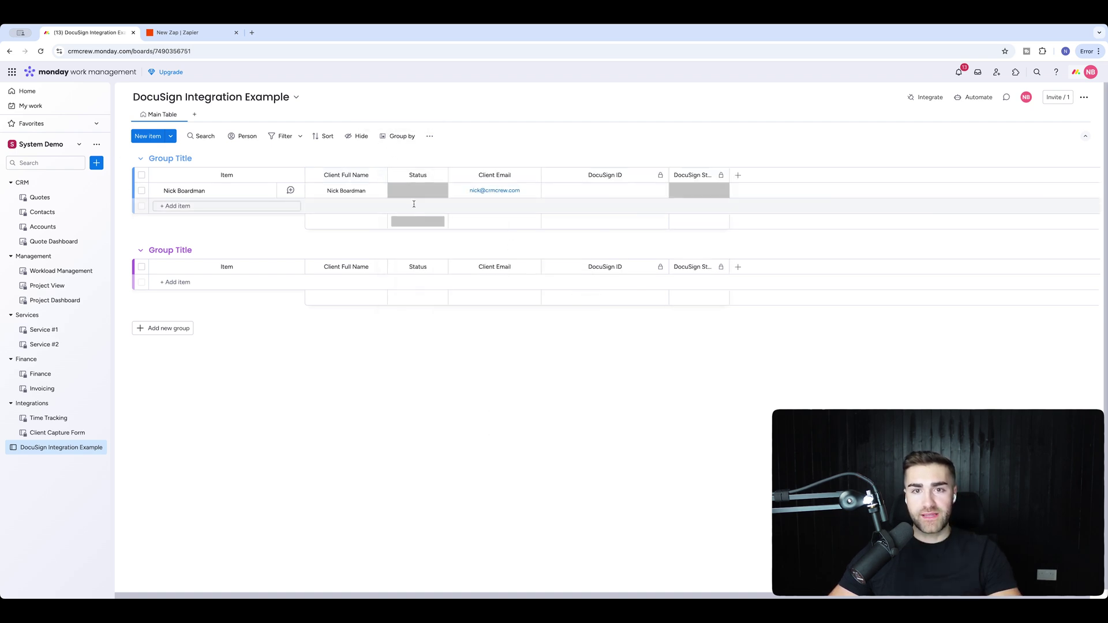
pyautogui.moveTo(416, 175); pyautogui.dragTo(346, 175)
pyautogui.click(356, 175)
pyautogui.moveTo(394, 178)
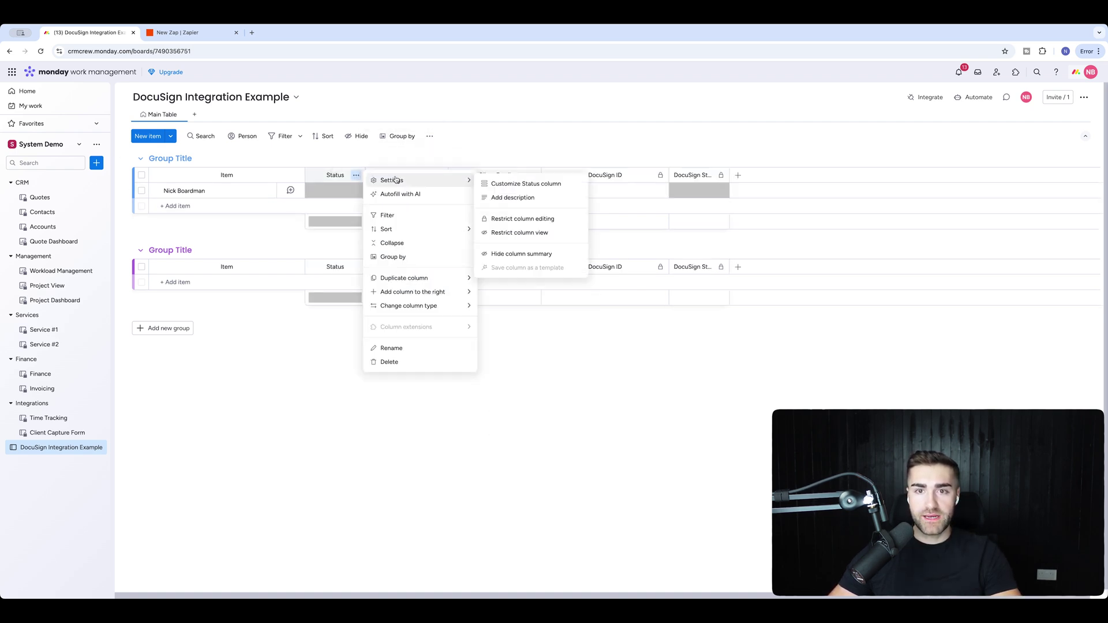
pyautogui.click(518, 252)
# Delete the Test, Lost and Working on it status labels.
pyautogui.click(349, 191)
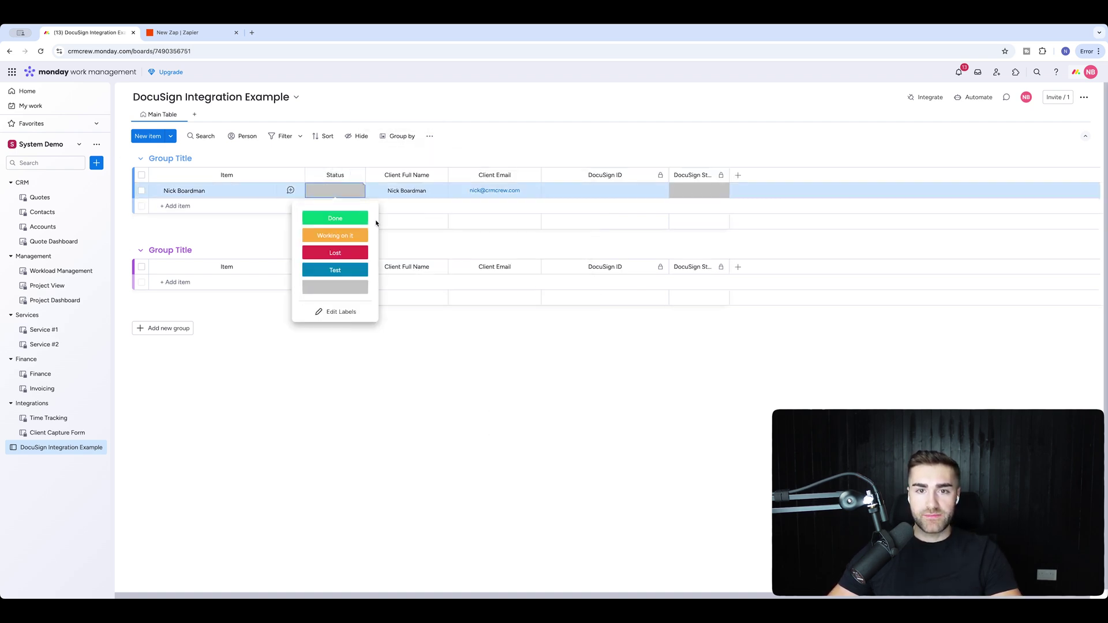
pyautogui.click(331, 311)
pyautogui.click(372, 270)
pyautogui.click(411, 290)
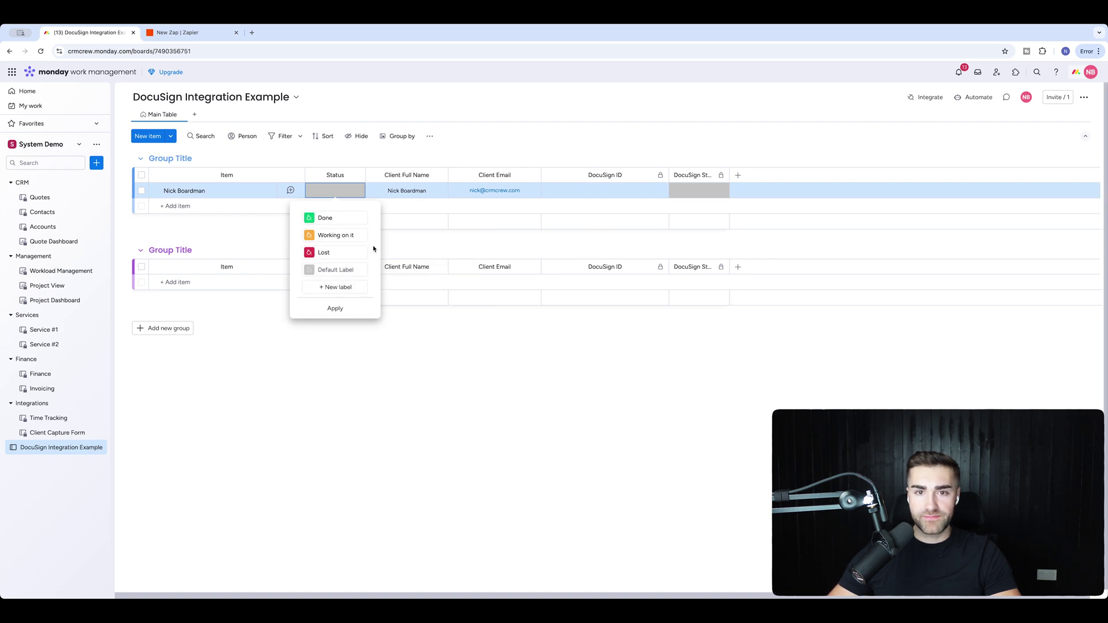
pyautogui.click(372, 254)
pyautogui.click(410, 275)
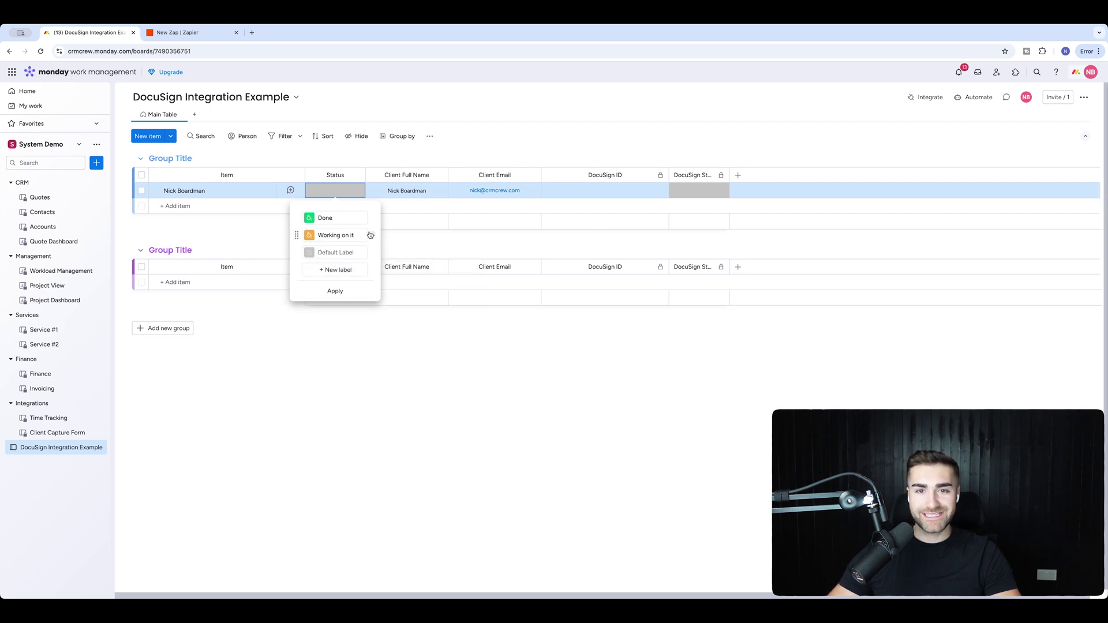
pyautogui.click(370, 235)
pyautogui.click(410, 255)
# Move the Default Label to the top, rename Done to 'Accepted', and save the labels.
pyautogui.moveTo(296, 234); pyautogui.dragTo(298, 217)
pyautogui.click(331, 236)
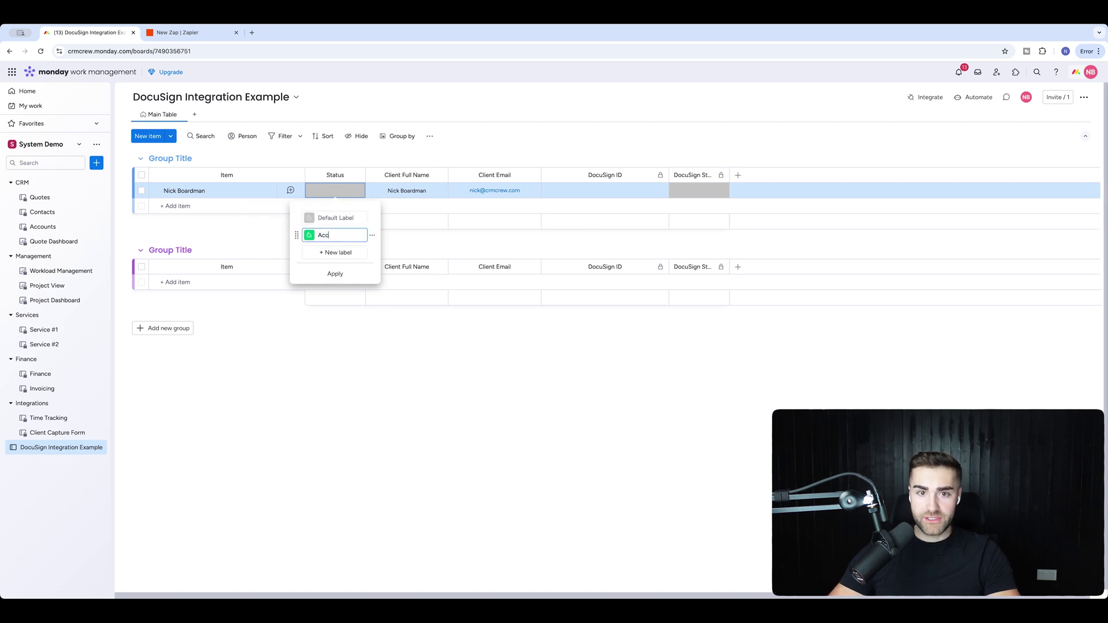
pyautogui.press('Return')
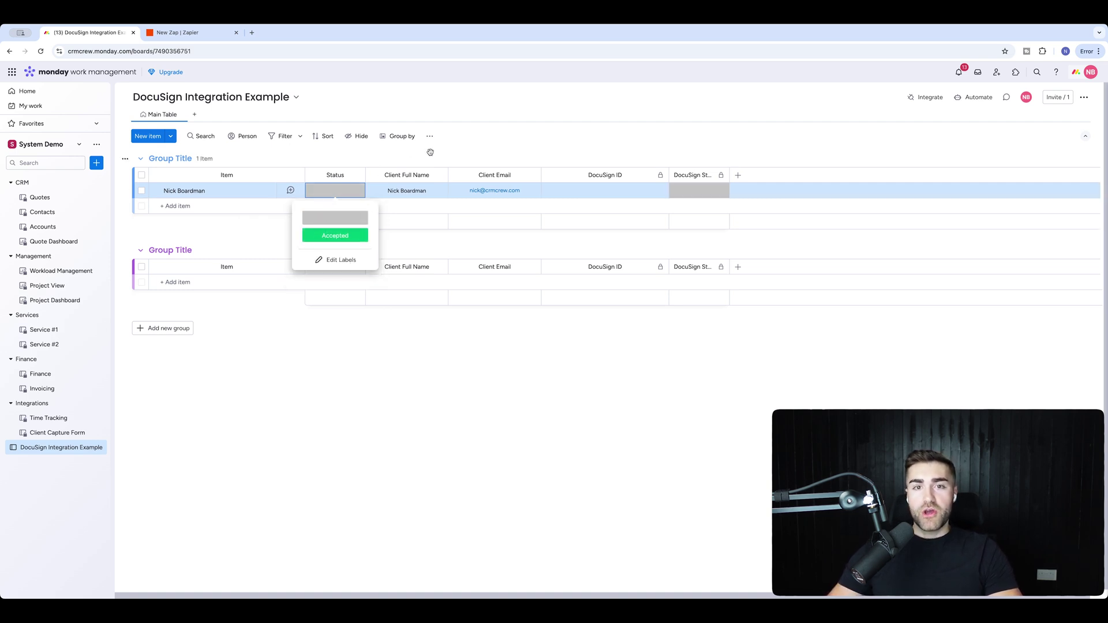
pyautogui.click(426, 153)
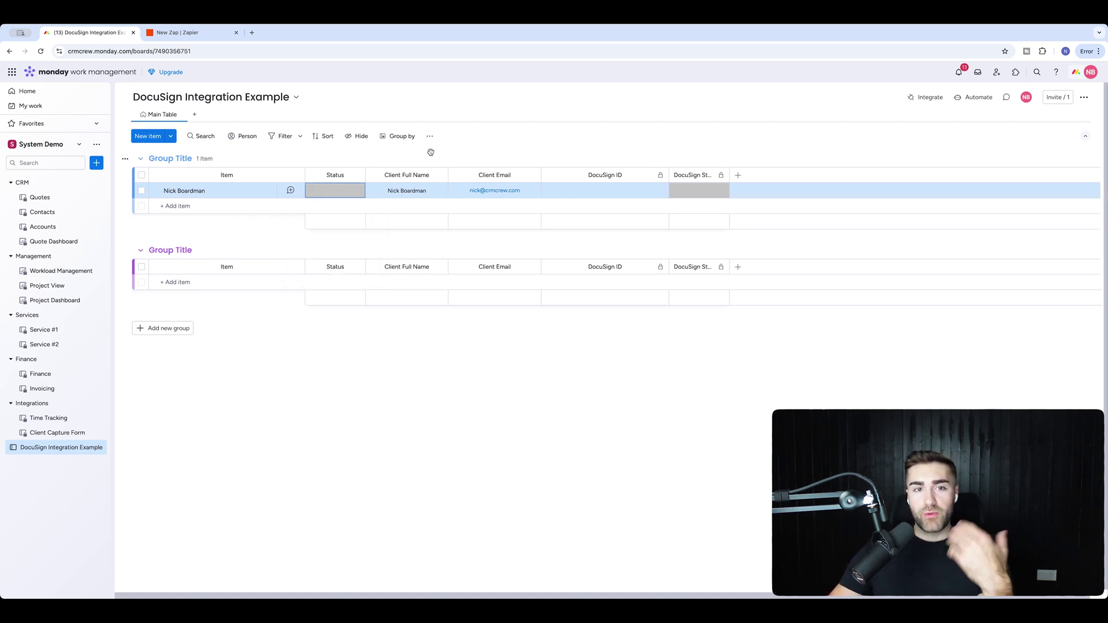
pyautogui.click(344, 191)
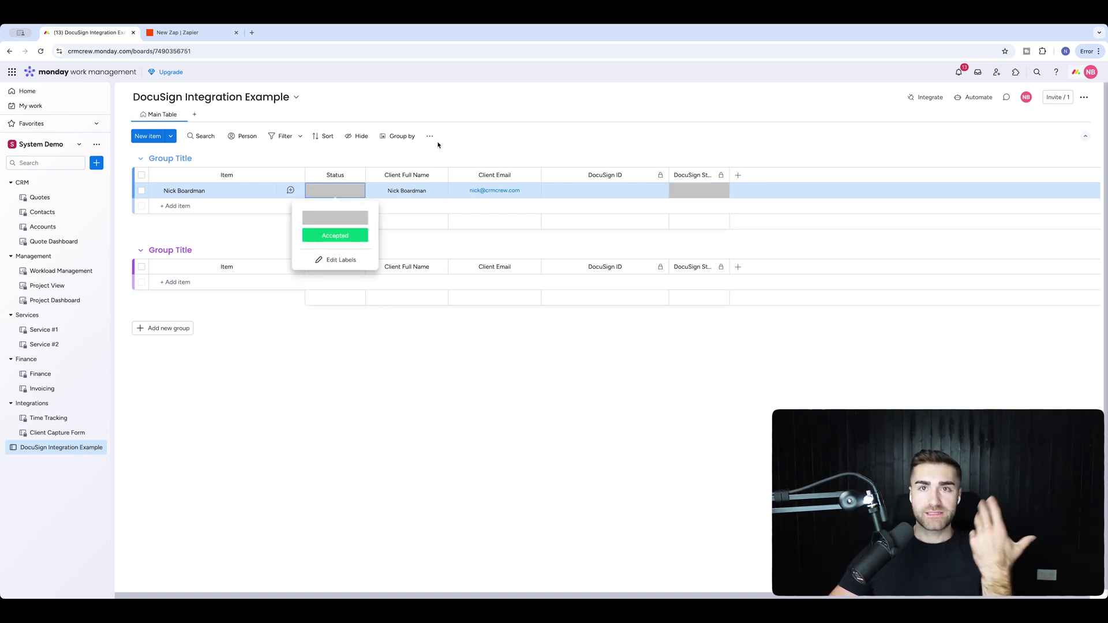
pyautogui.click(484, 127)
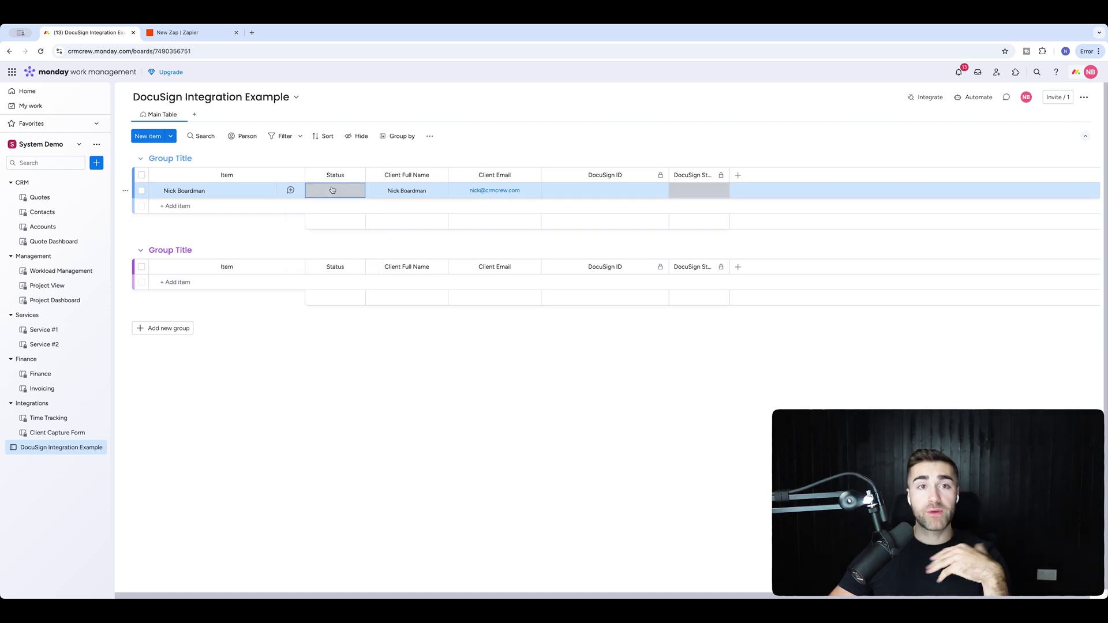
pyautogui.click(157, 36)
# Set monday.com as the trigger app and bring up its account selector.
pyautogui.click(569, 357)
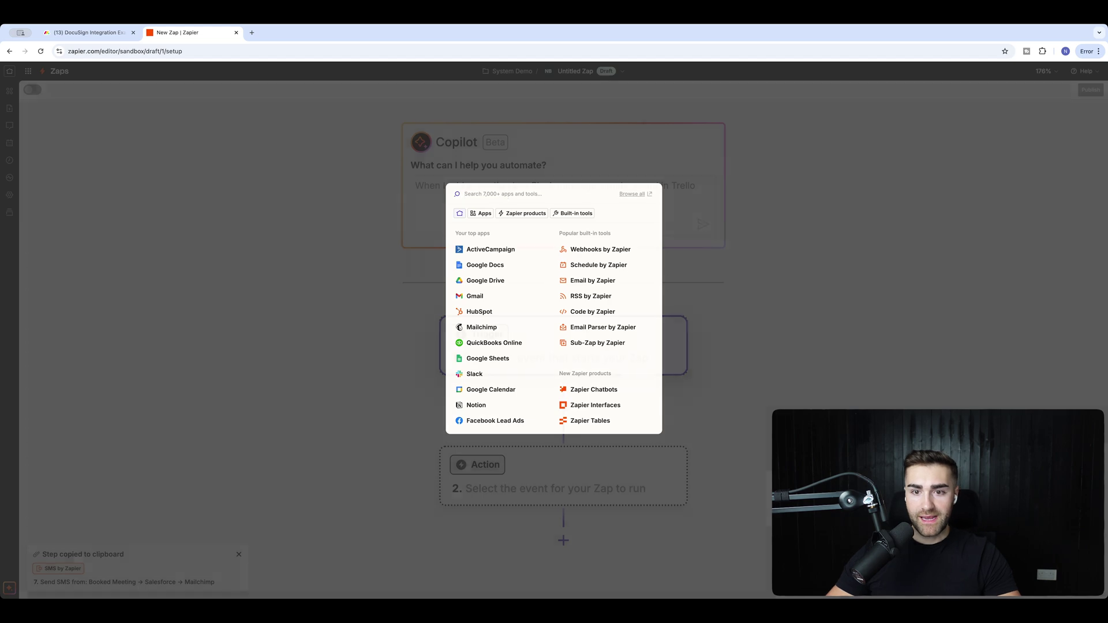
pyautogui.press('Escape')
pyautogui.click(511, 346)
pyautogui.write('monday.com')
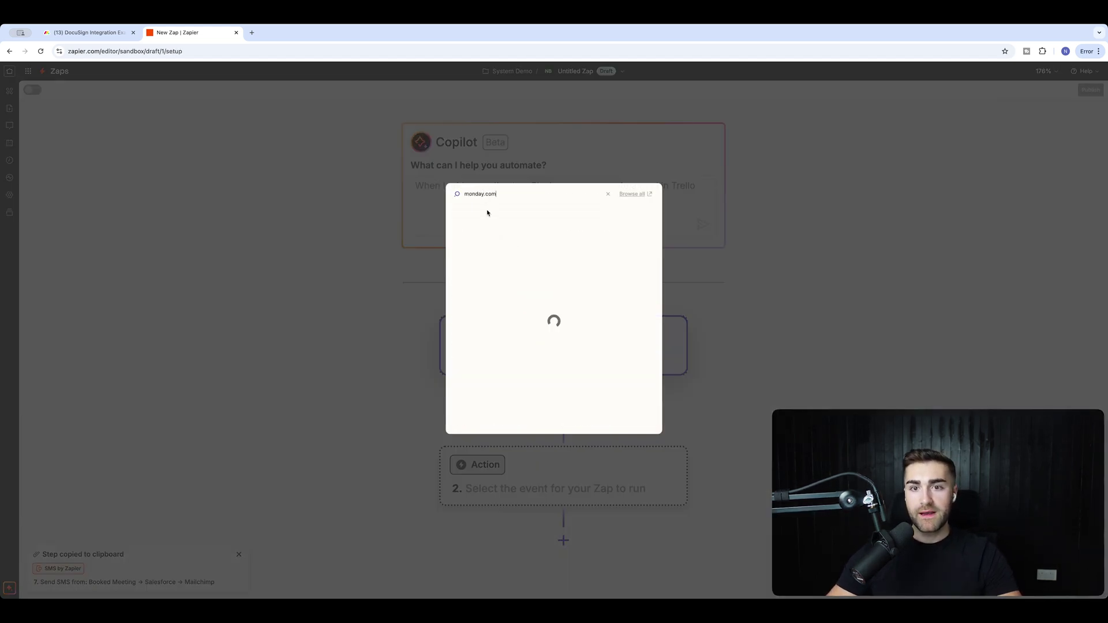
pyautogui.click(485, 214)
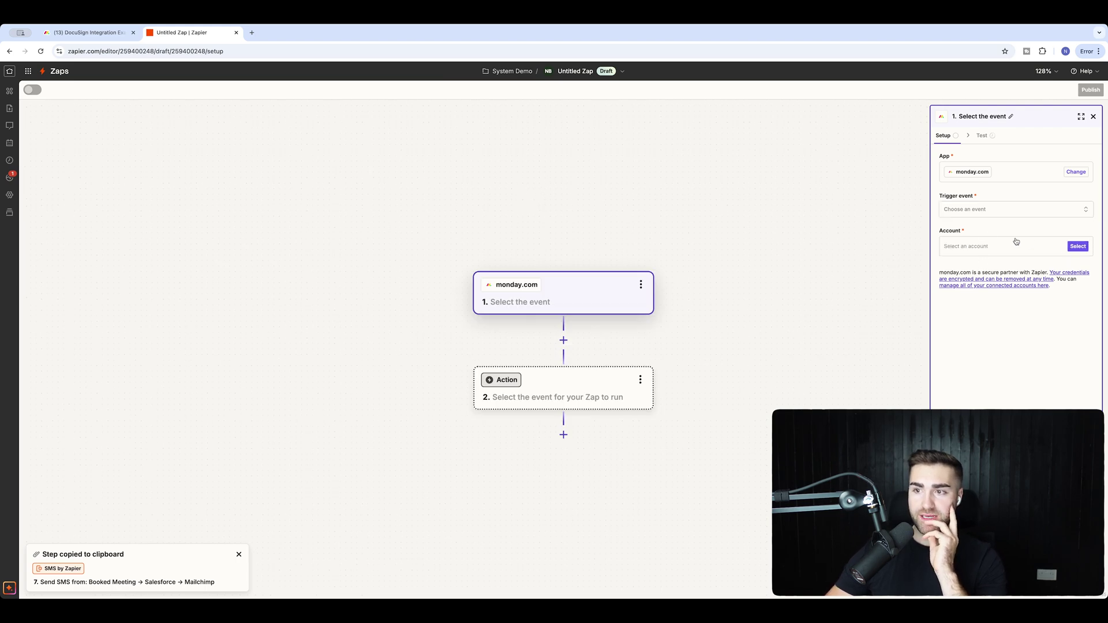
pyautogui.click(1062, 246)
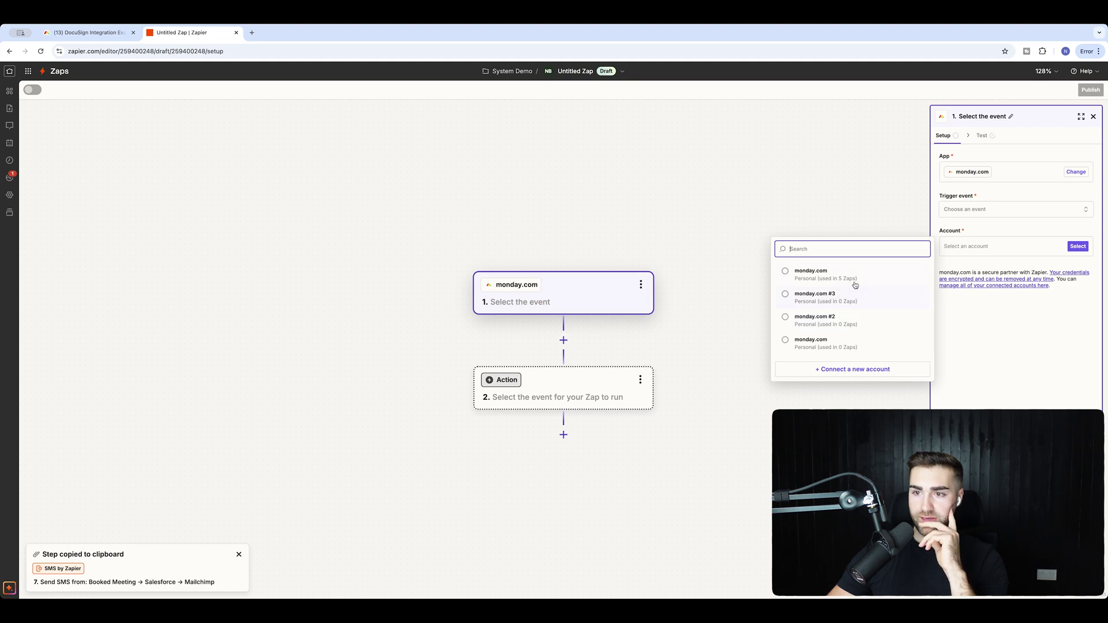
pyautogui.press('Escape')
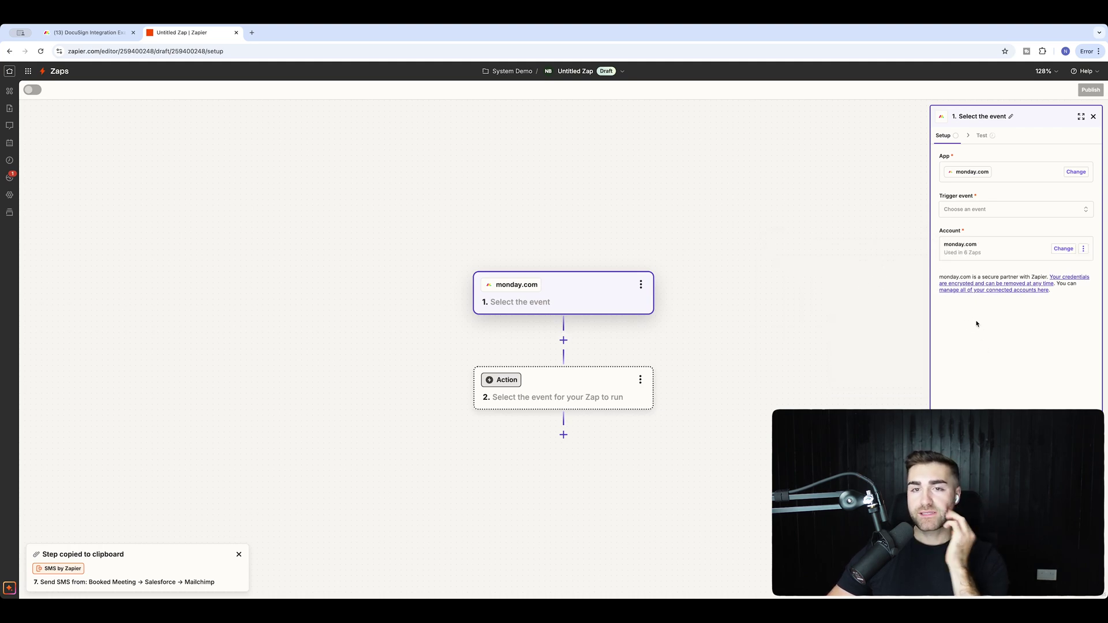
# View the personal API token under Administration > Connections > API, then return to the DocuSign Integration Example board.
pyautogui.click(88, 34)
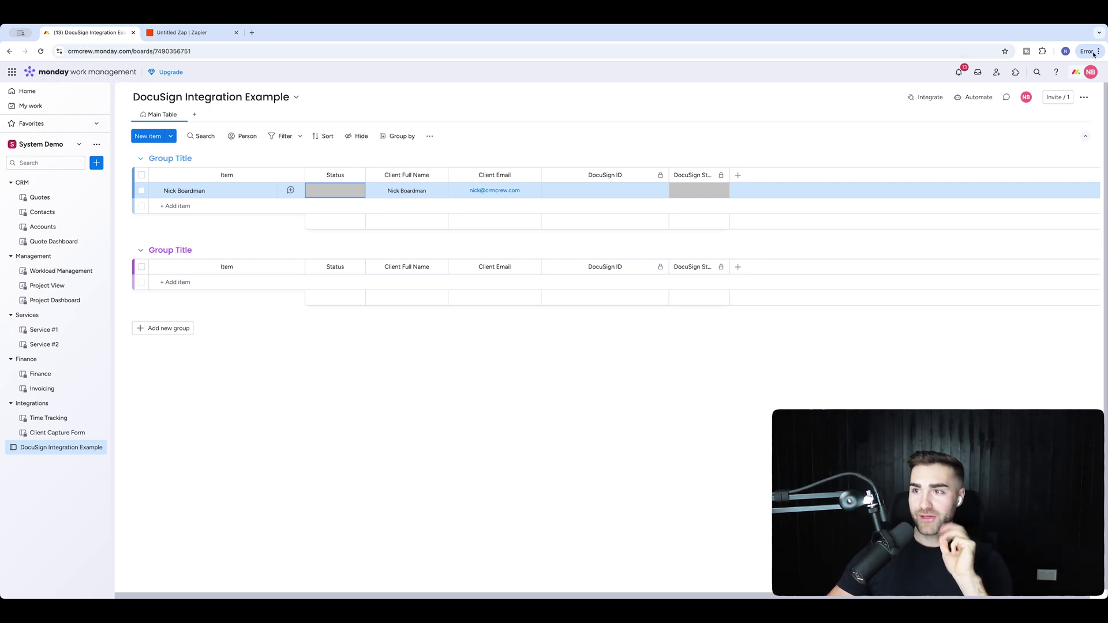
pyautogui.click(1090, 72)
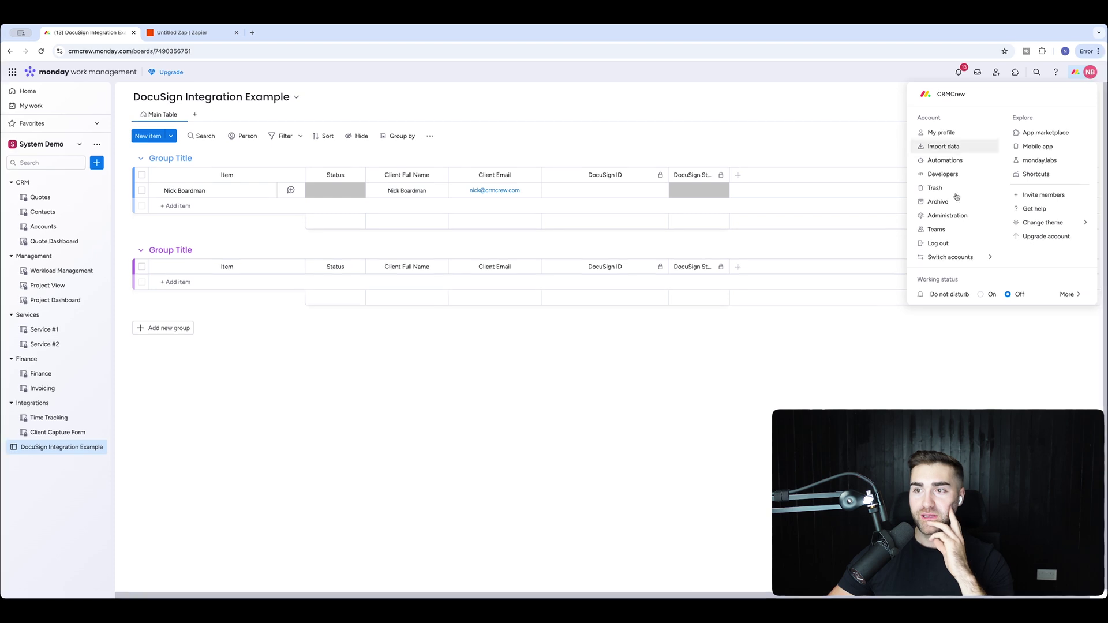
pyautogui.click(952, 215)
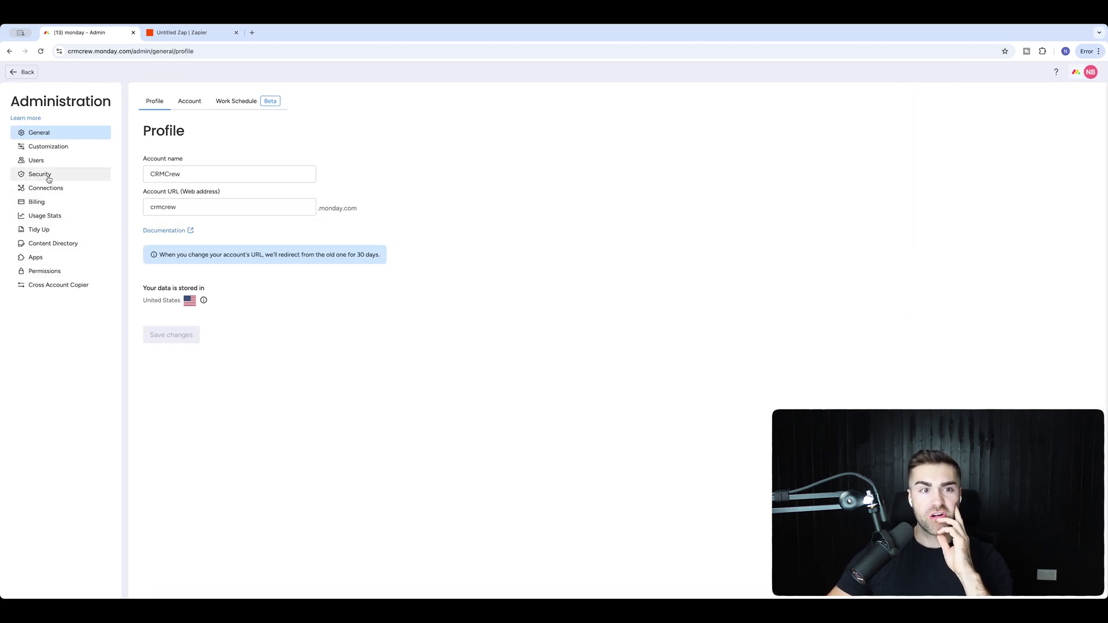
pyautogui.click(46, 192)
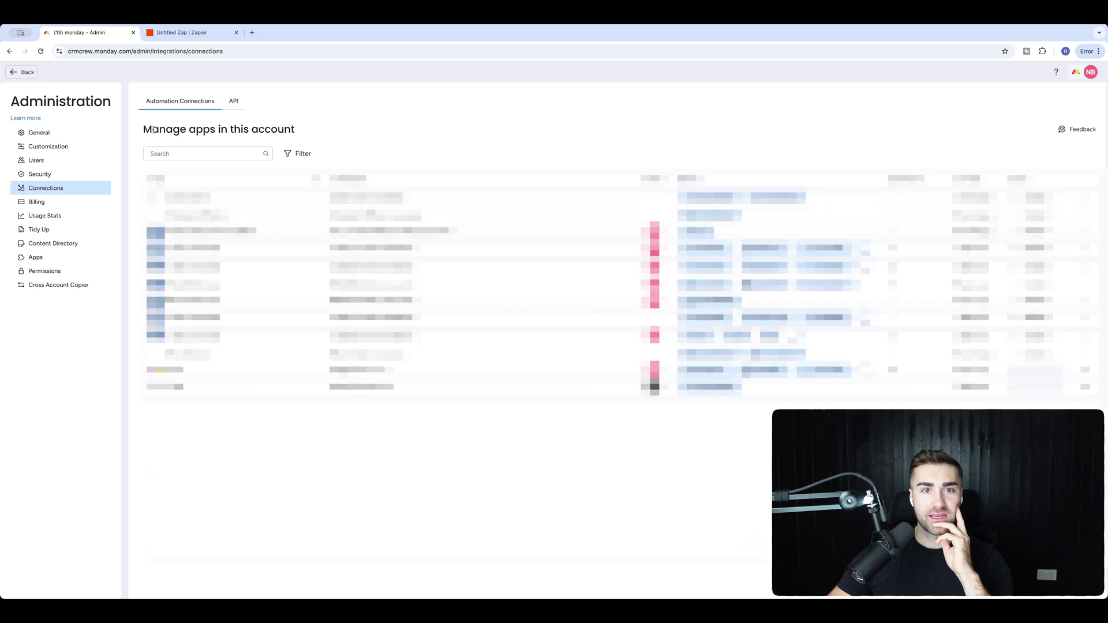
pyautogui.click(232, 102)
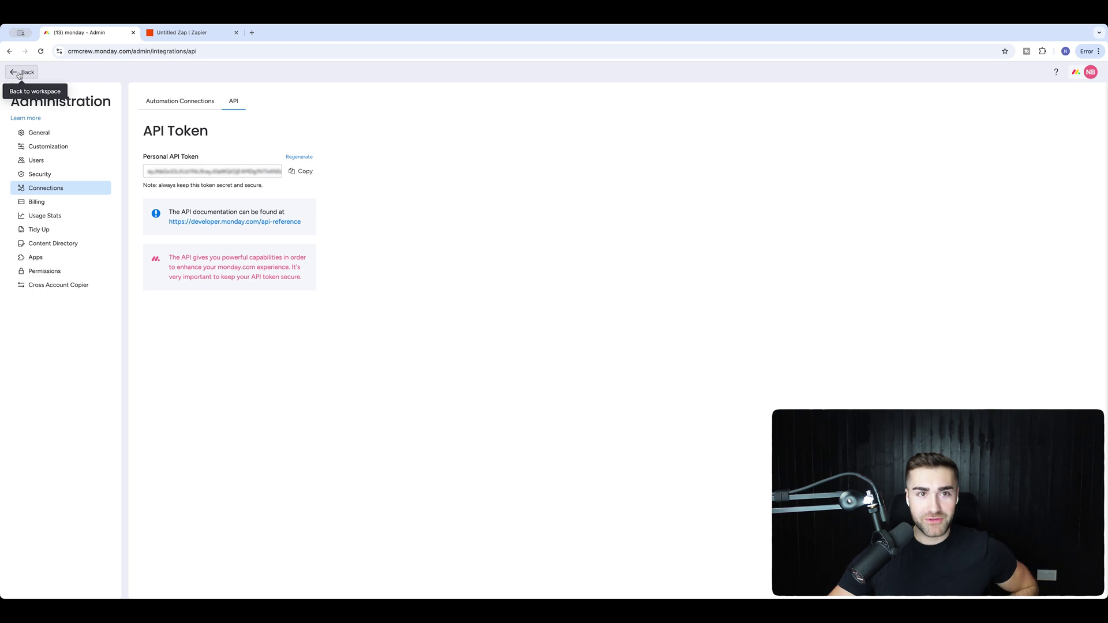
pyautogui.click(21, 72)
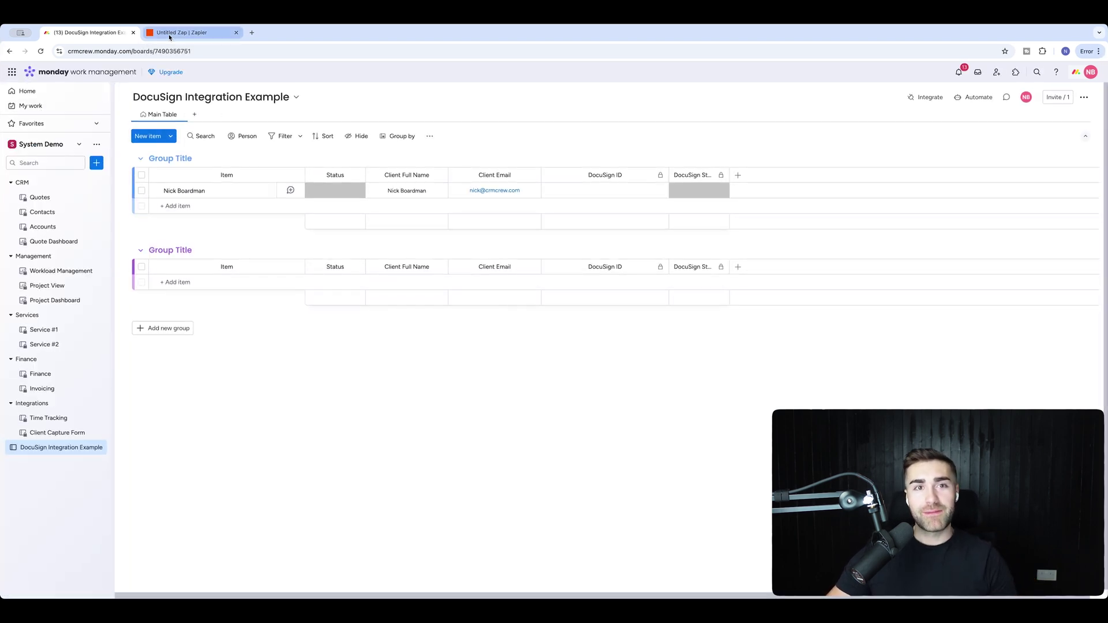
# Set the monday.com trigger event to Specific Column Value Changed in Board.
pyautogui.click(170, 33)
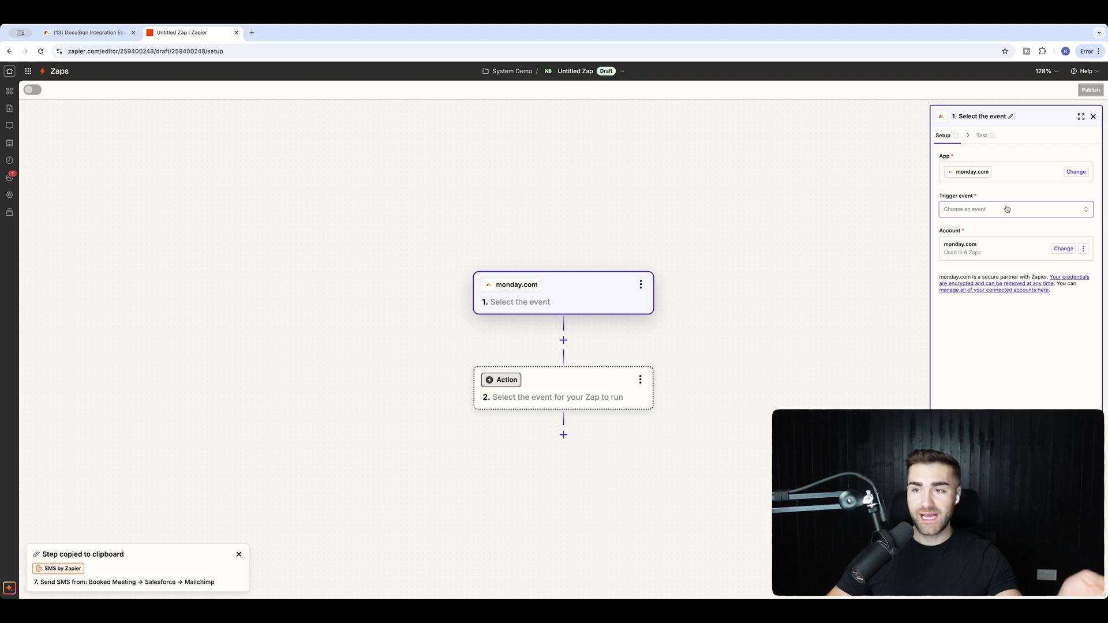
pyautogui.click(1005, 211)
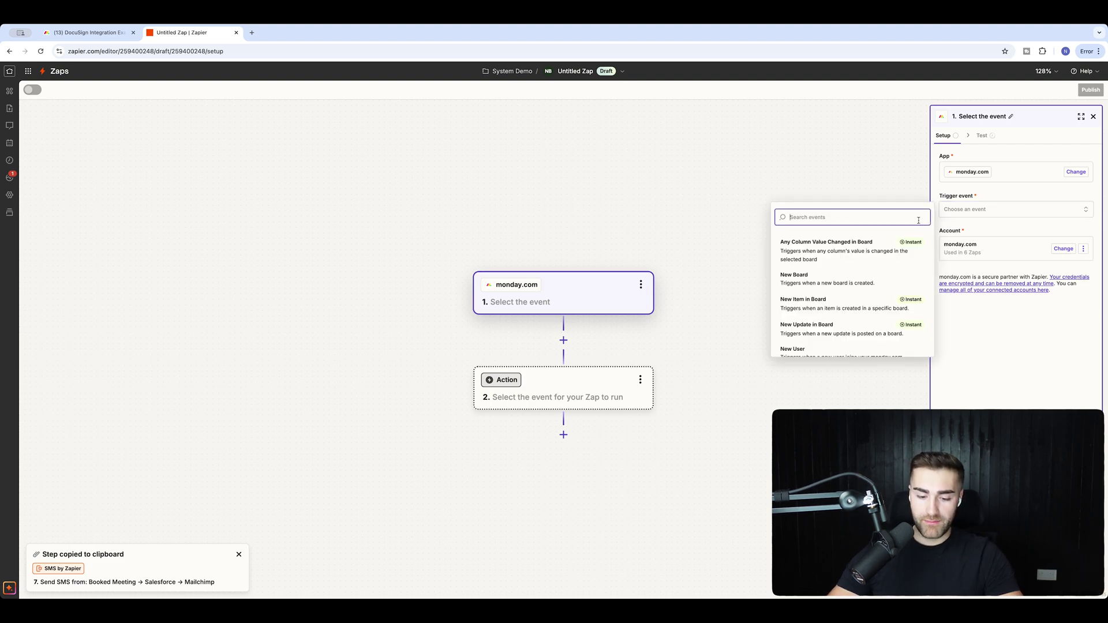
pyautogui.write('speicifc')
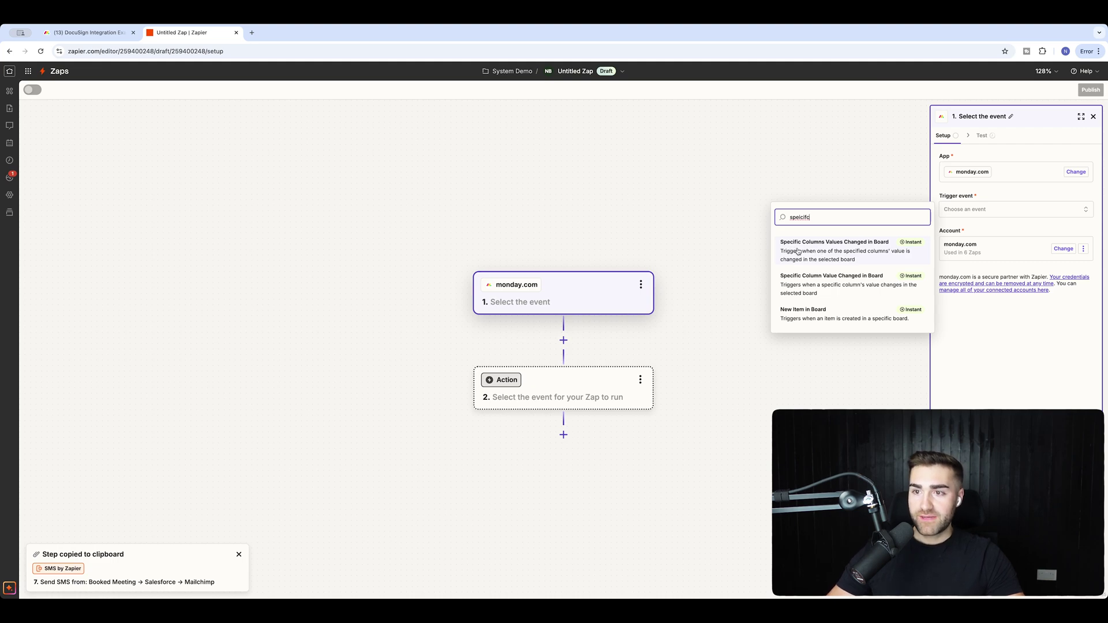
pyautogui.click(813, 281)
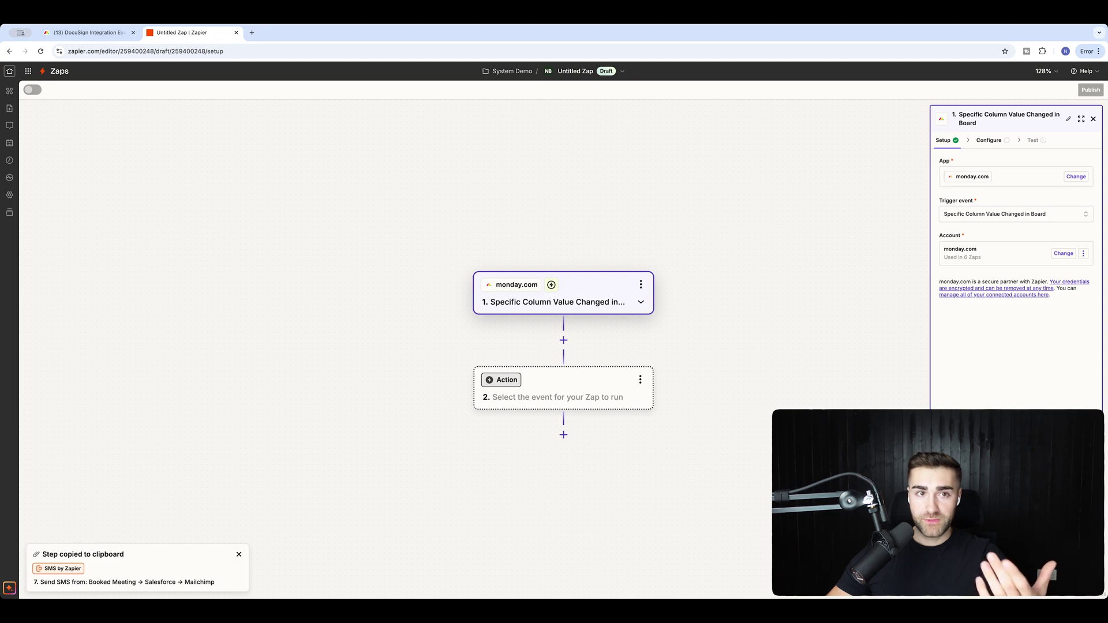
# Check the board's Status labels and set Board ID to DocuSign Integration Example.
pyautogui.click(86, 32)
pyautogui.click(335, 191)
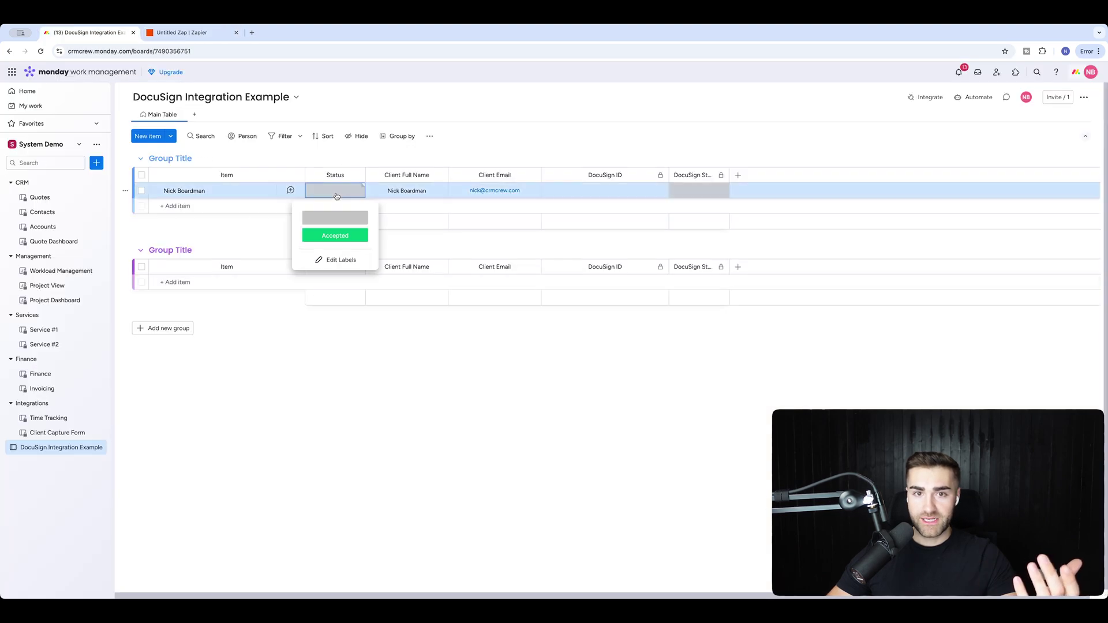
pyautogui.click(333, 191)
pyautogui.click(180, 32)
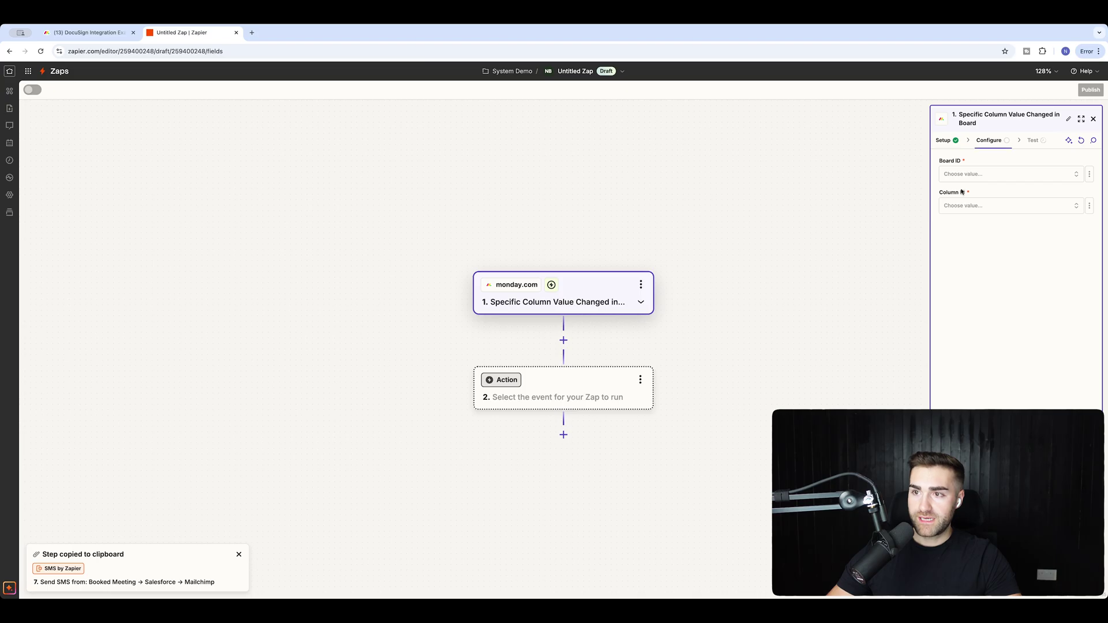
pyautogui.click(958, 174)
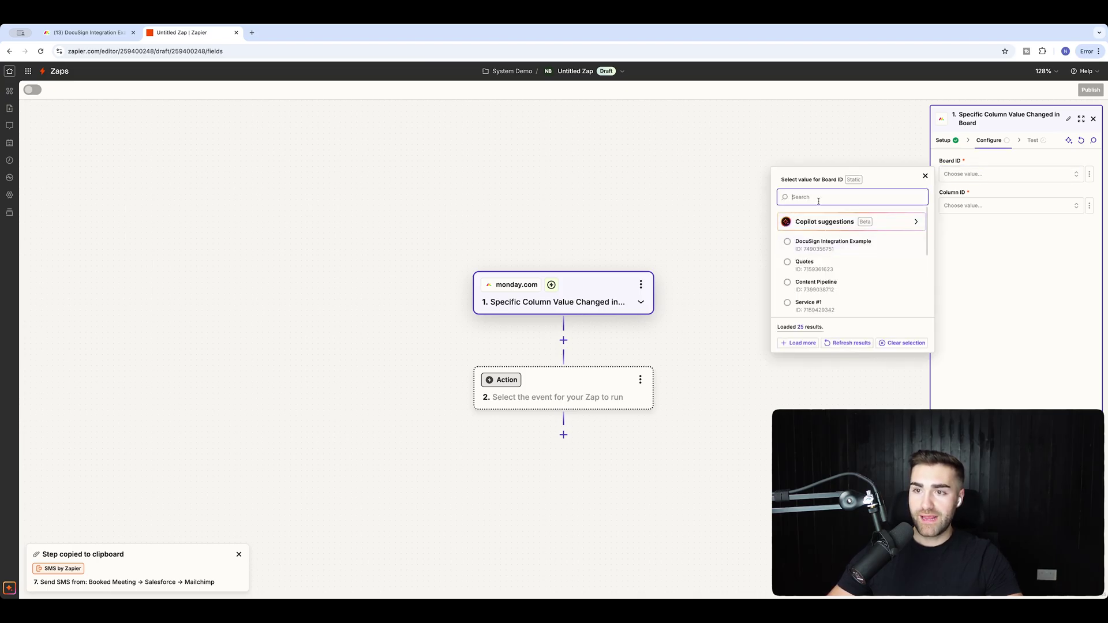
pyautogui.click(67, 29)
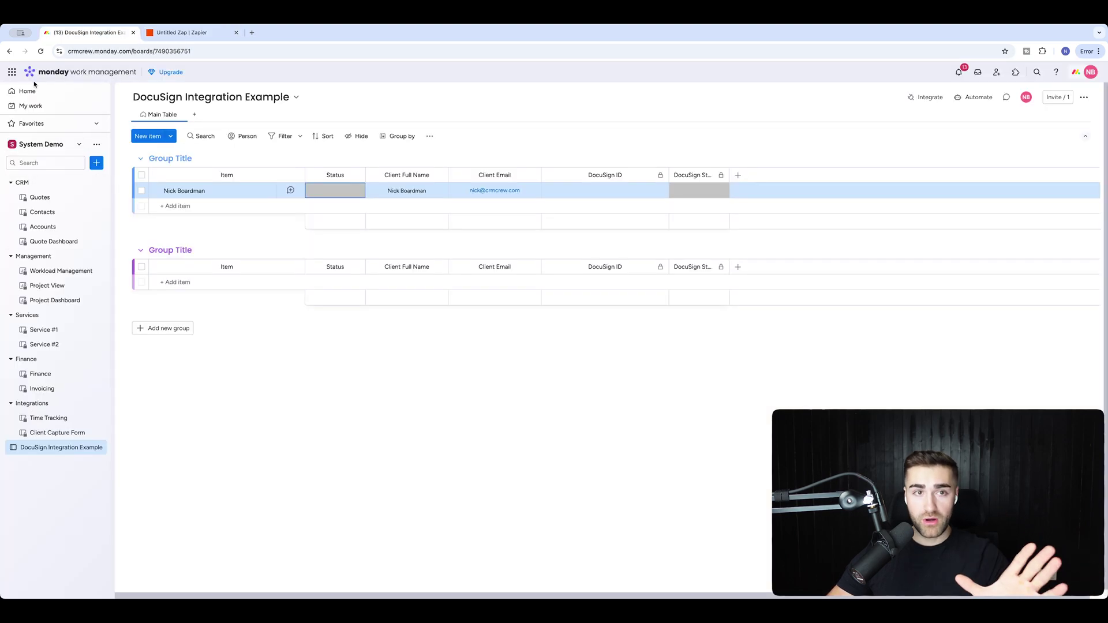
pyautogui.click(182, 32)
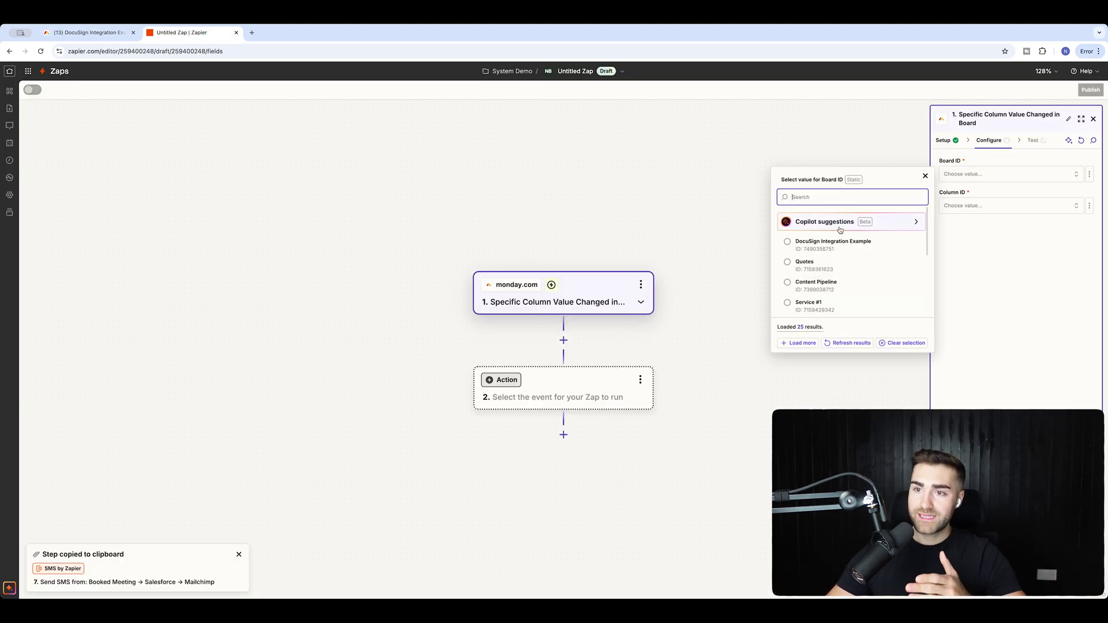
pyautogui.click(832, 242)
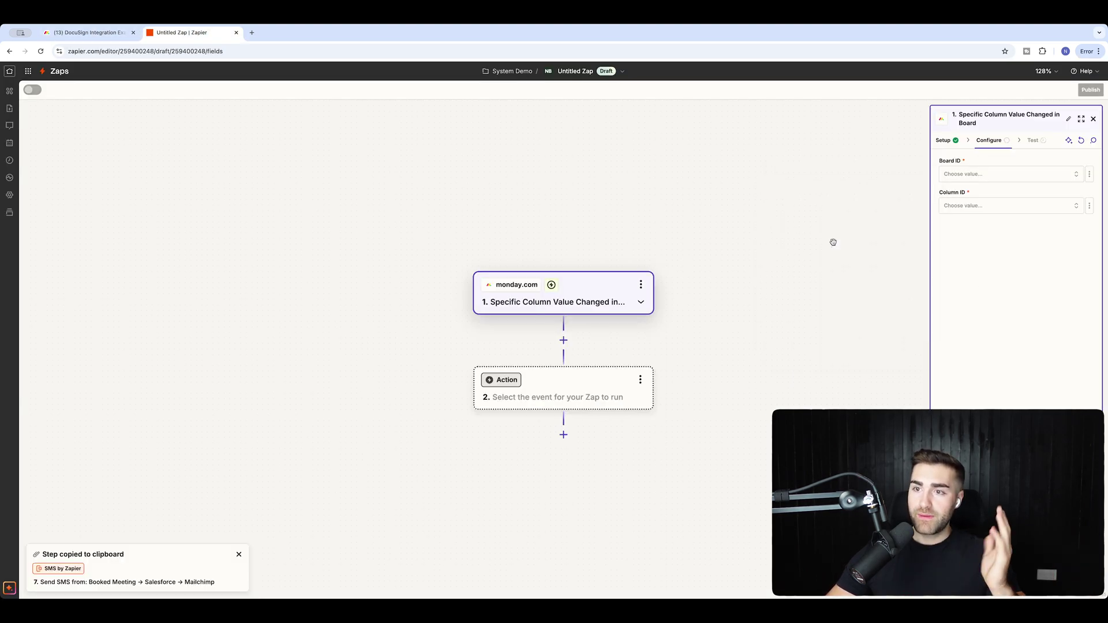
# Watch the Status column and test the trigger to pull a sample record.
pyautogui.click(976, 209)
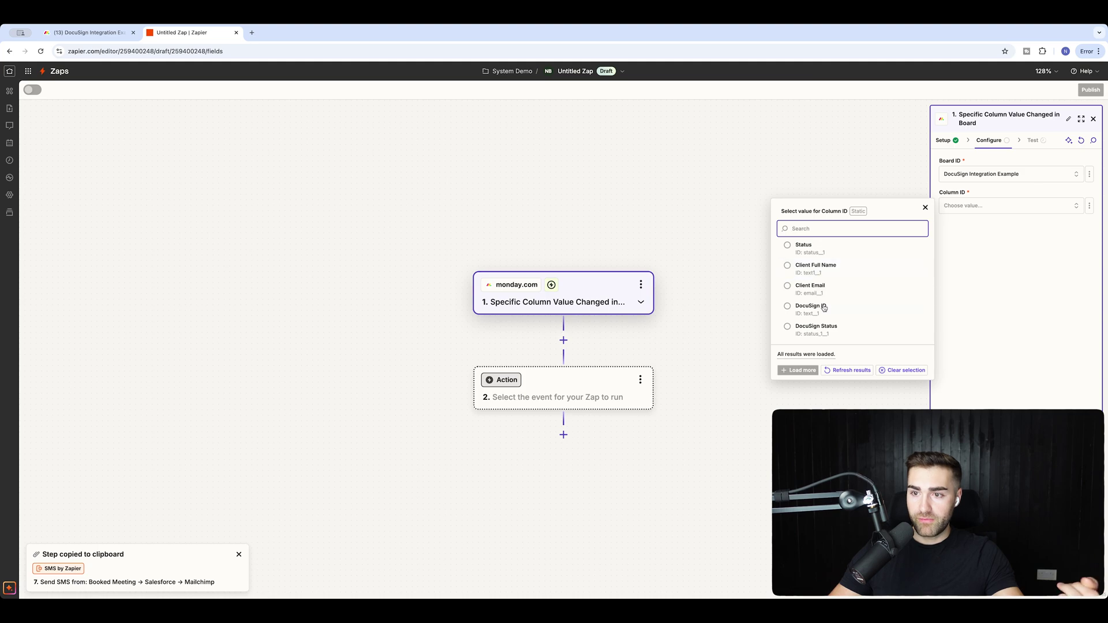
pyautogui.click(811, 246)
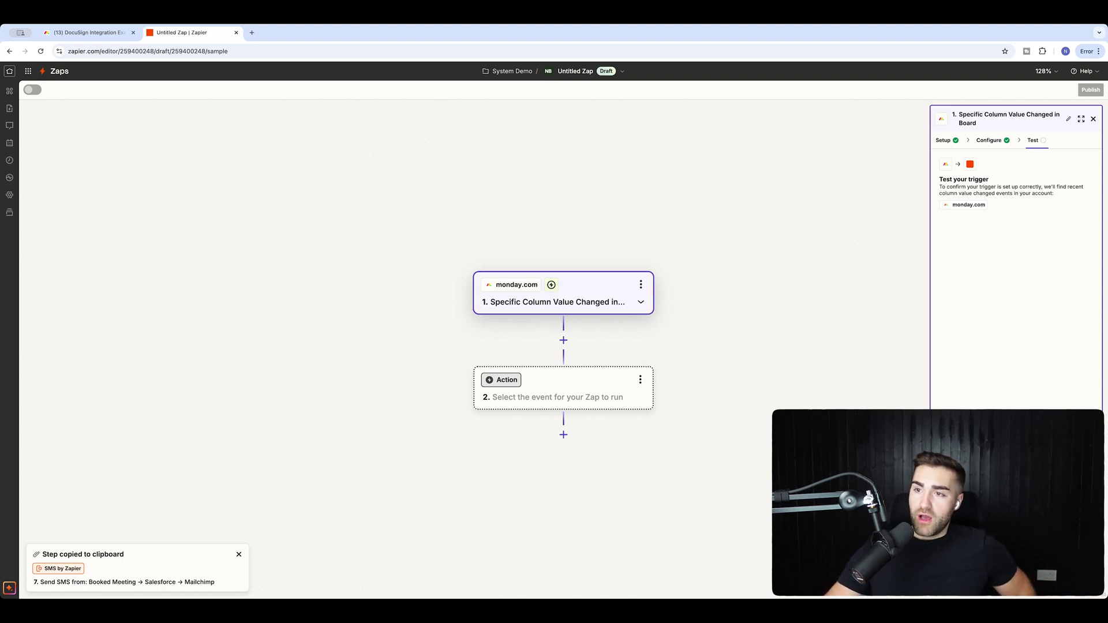
pyautogui.click(983, 258)
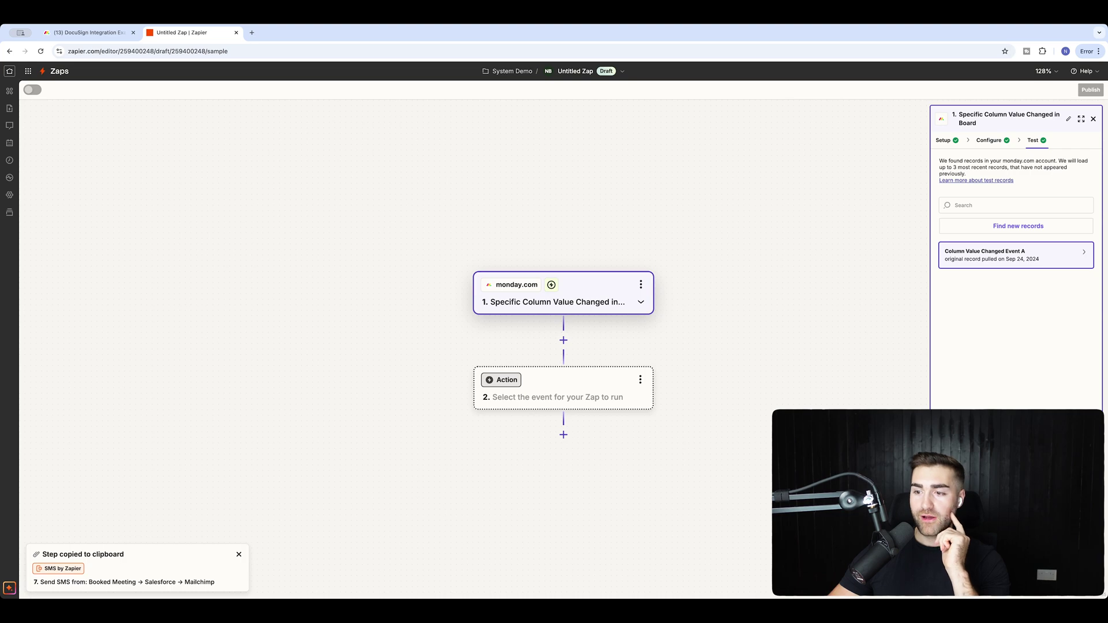
# Add Filter by Zapier as step 2 after the monday.com trigger.
pyautogui.click(558, 393)
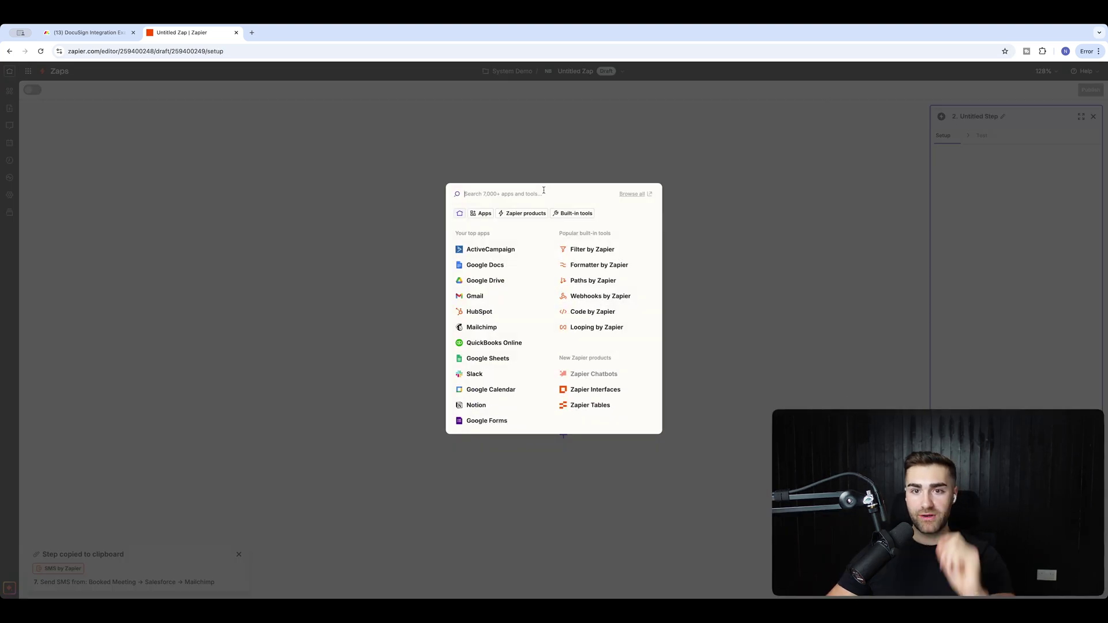
pyautogui.write('filter')
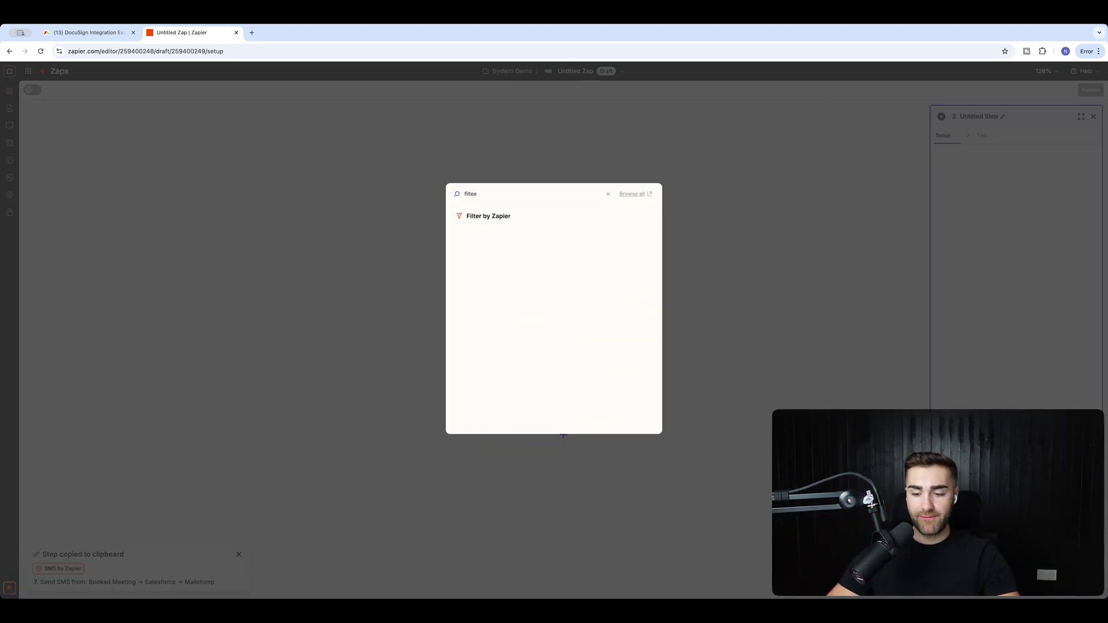
pyautogui.click(473, 215)
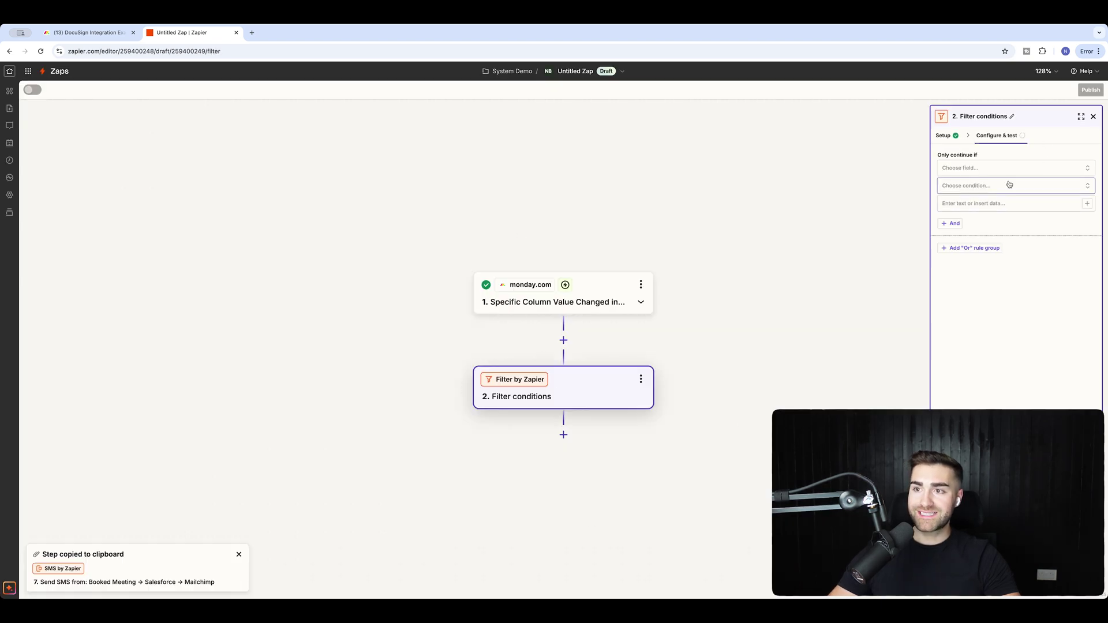
# Browse the filter's Choose field list without picking a field, then return to the monday.com board.
pyautogui.click(985, 169)
pyautogui.scroll(-5, 878, 339)
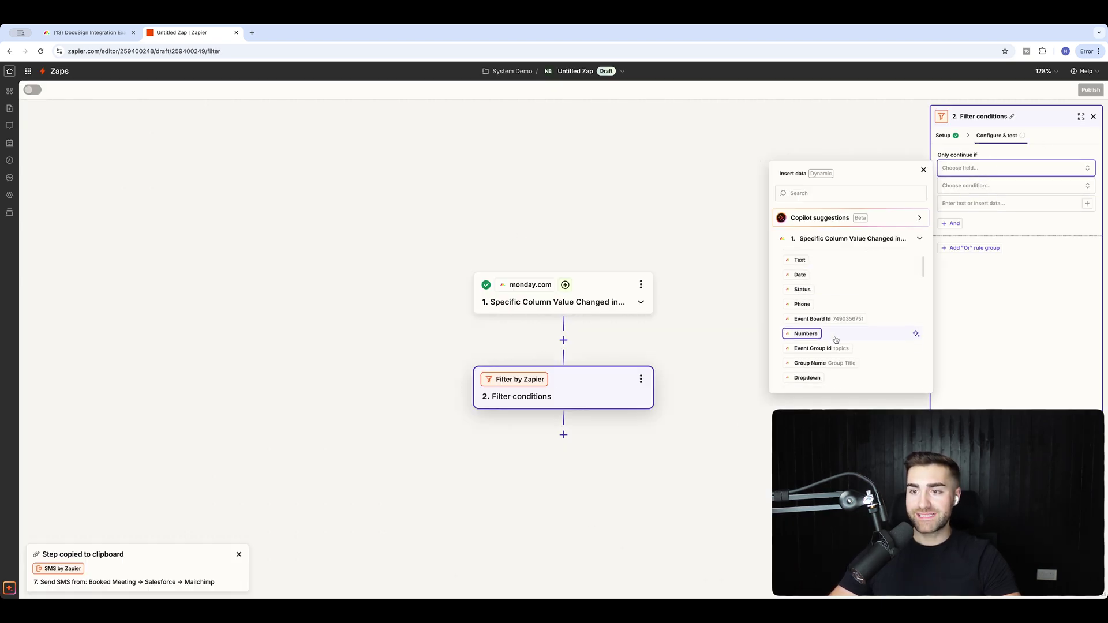
pyautogui.scroll(-3, 835, 340)
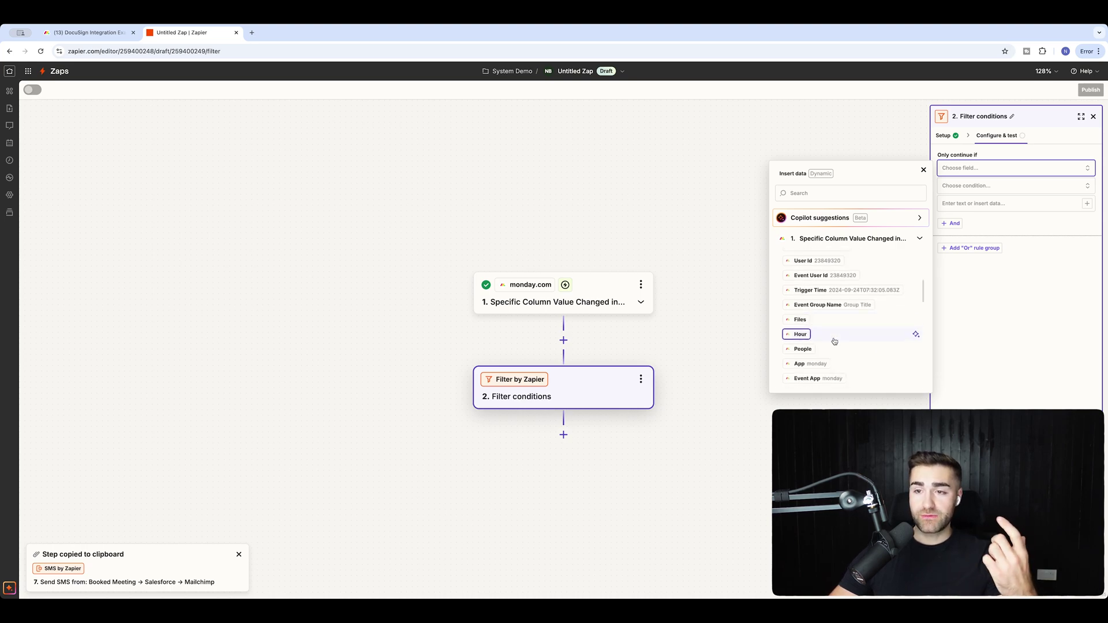
pyautogui.scroll(-3, 835, 340)
pyautogui.scroll(-5, 833, 343)
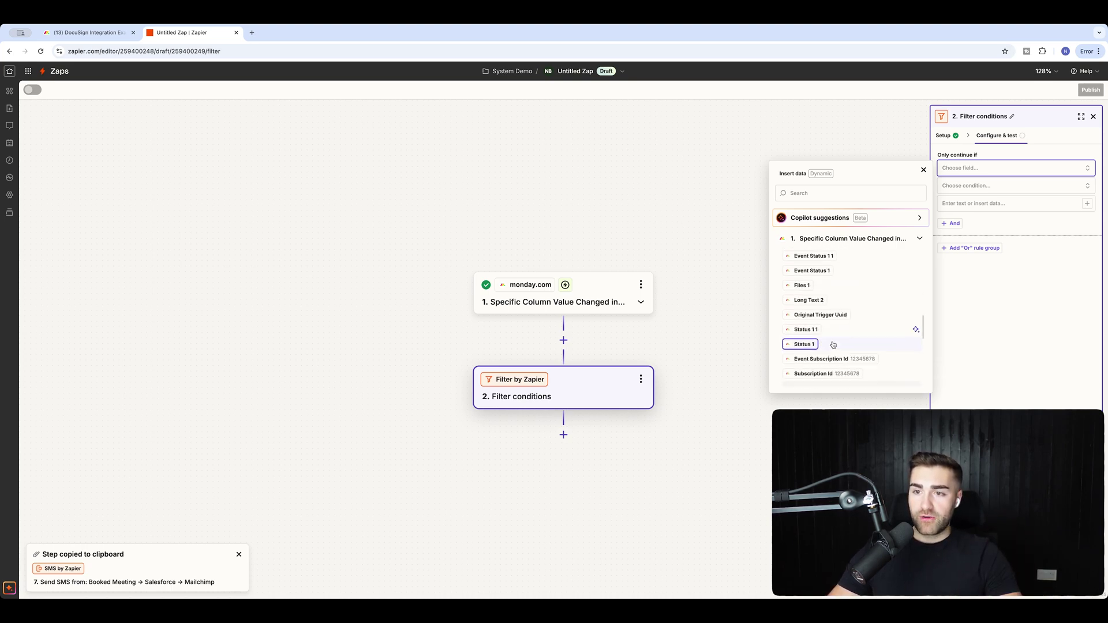
pyautogui.scroll(-3, 831, 348)
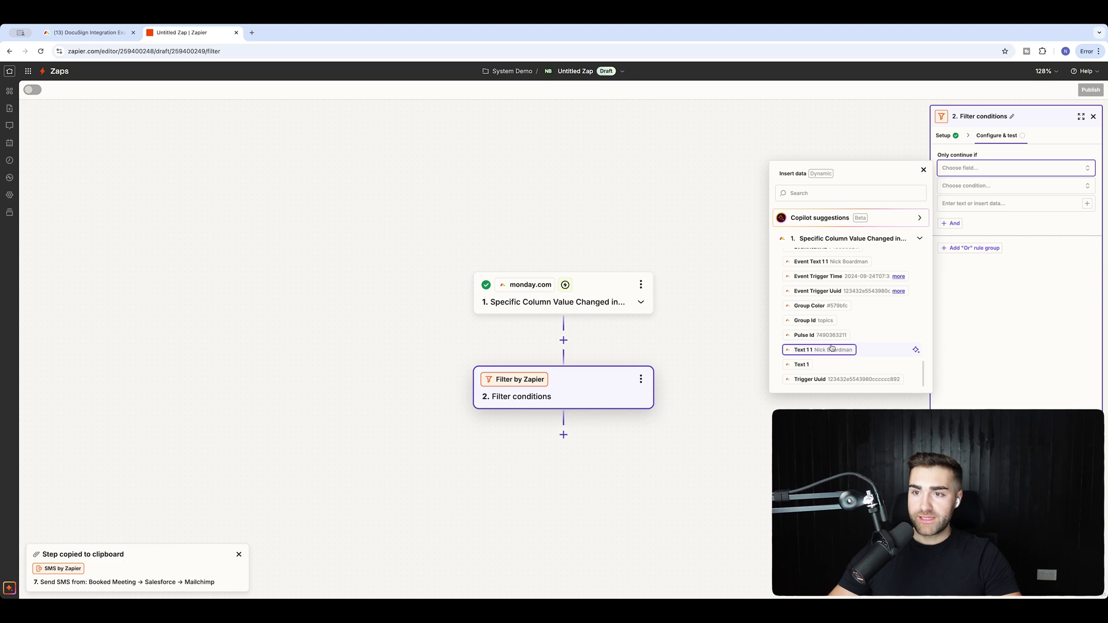
pyautogui.click(750, 346)
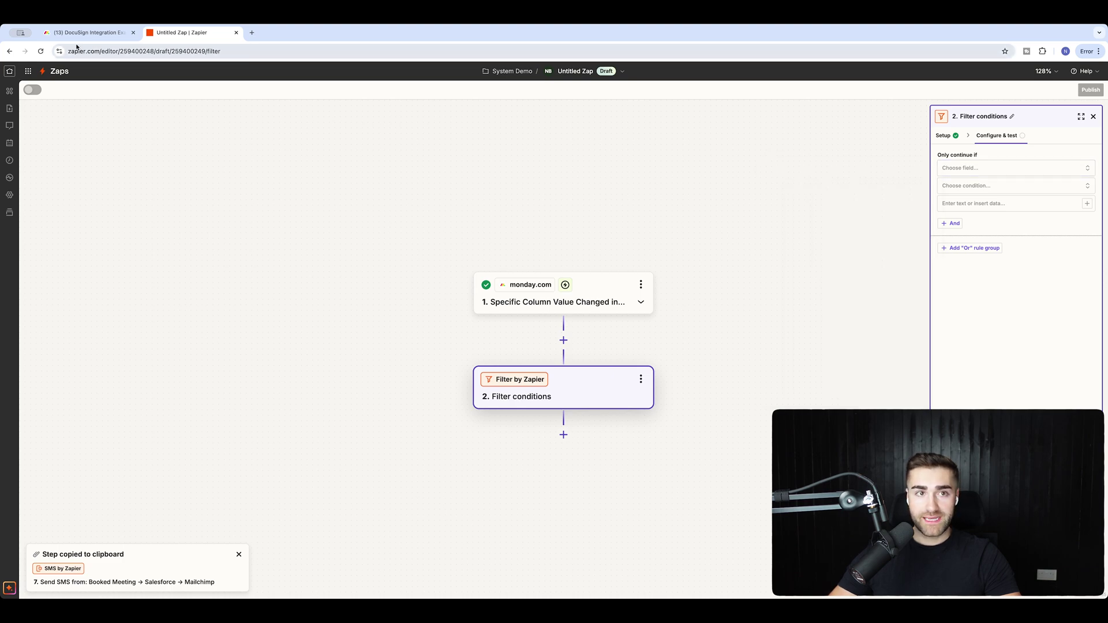
pyautogui.click(86, 33)
# Add a trial Pending status label in the label editor, then delete it.
pyautogui.click(328, 190)
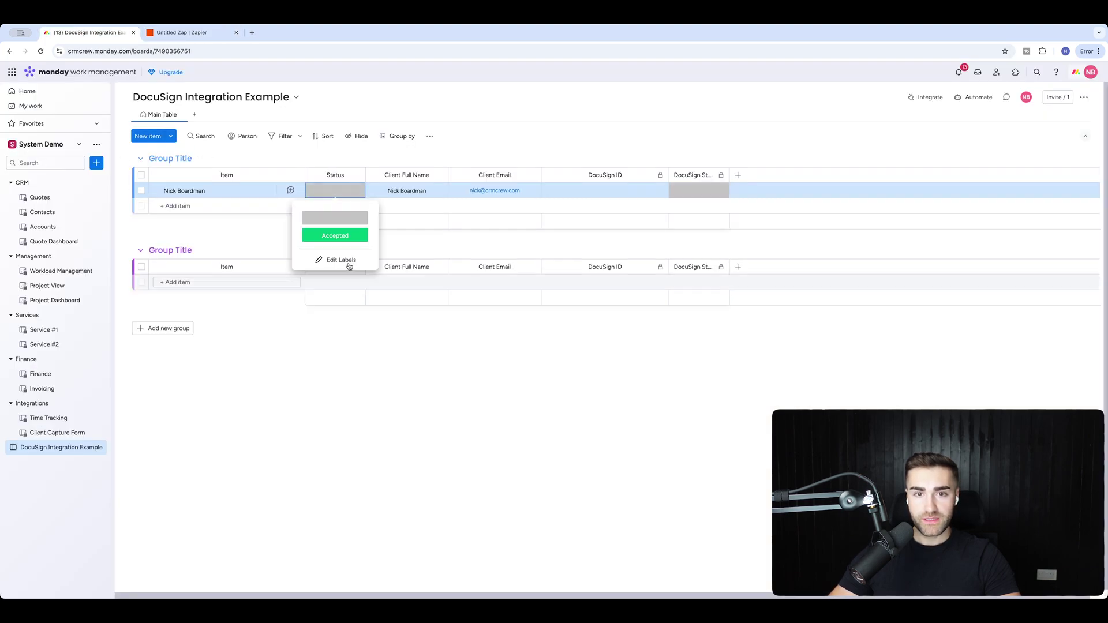
pyautogui.click(341, 259)
pyautogui.click(334, 251)
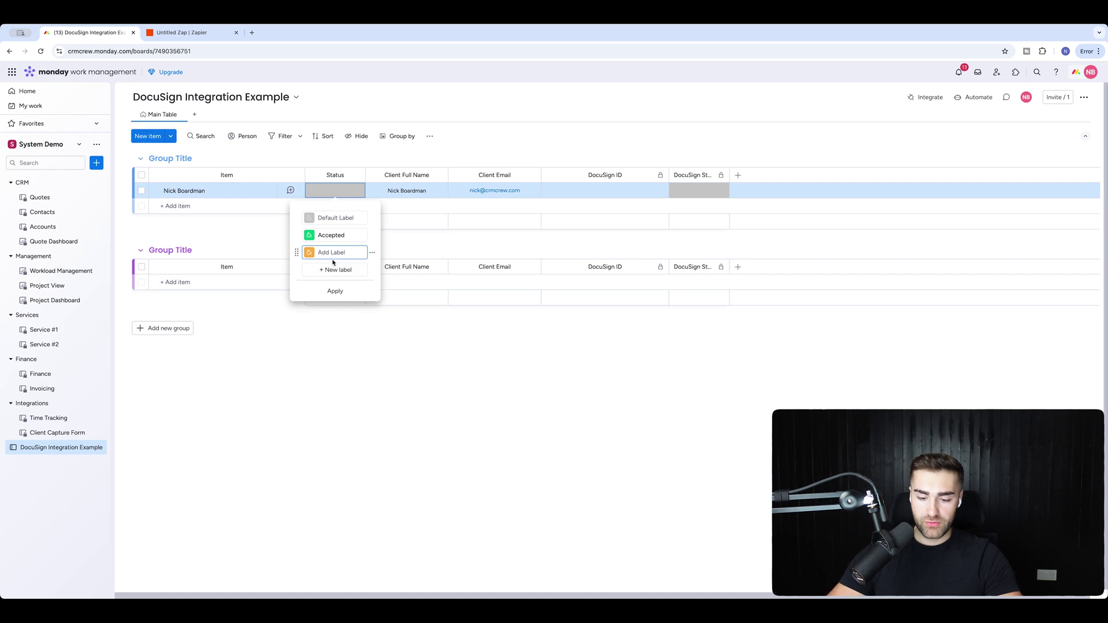
pyautogui.write('Pending')
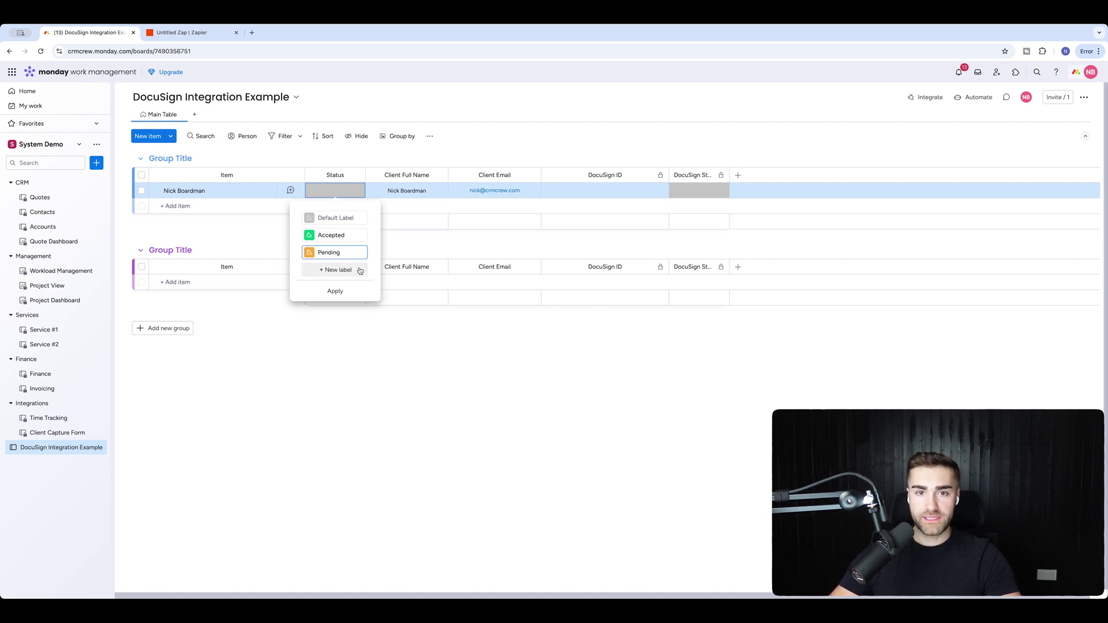
pyautogui.click(372, 254)
pyautogui.click(373, 253)
pyautogui.click(402, 270)
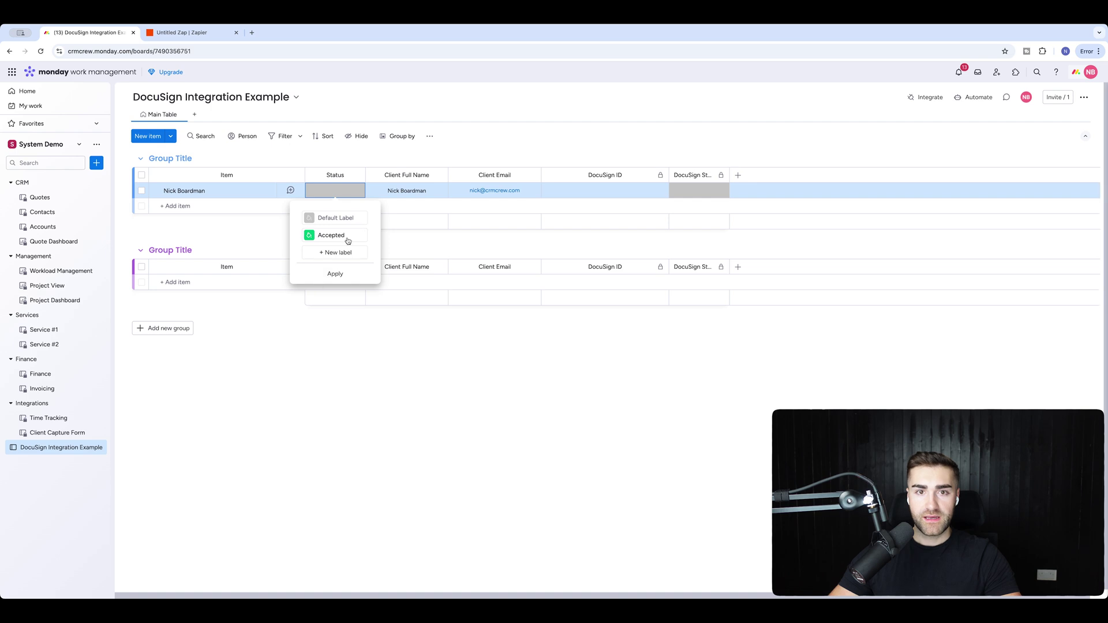
pyautogui.click(396, 158)
# Set the item's Status to Accepted and return to Zapier.
pyautogui.click(334, 190)
pyautogui.click(334, 234)
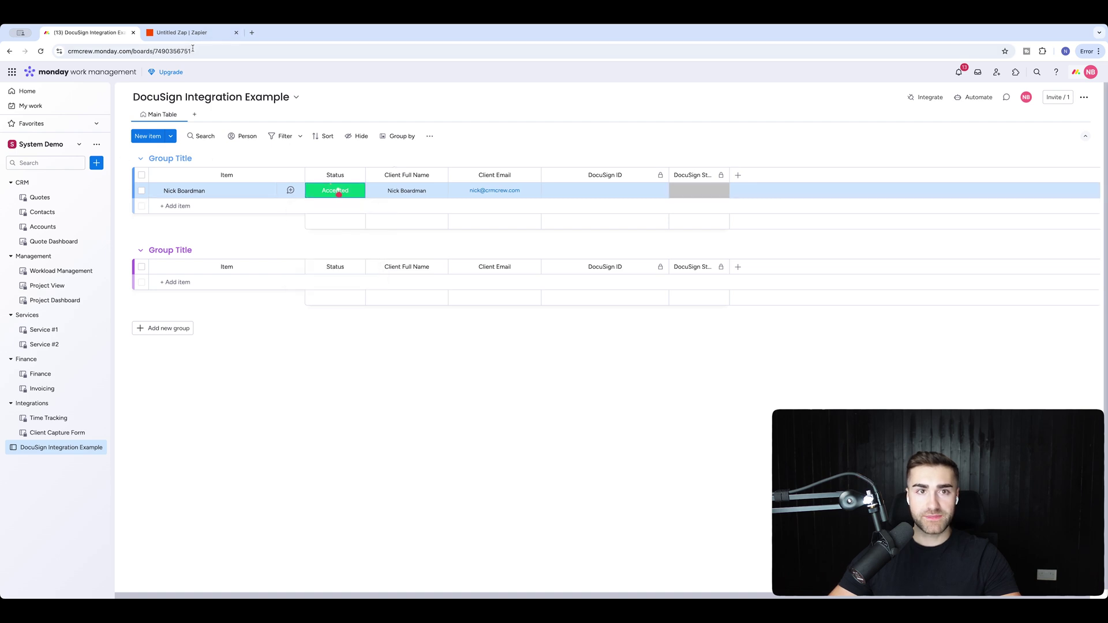
pyautogui.click(182, 33)
# Fetch new trigger records and use Column Value Changed Event B, with Status Accepted, as the test record.
pyautogui.click(586, 310)
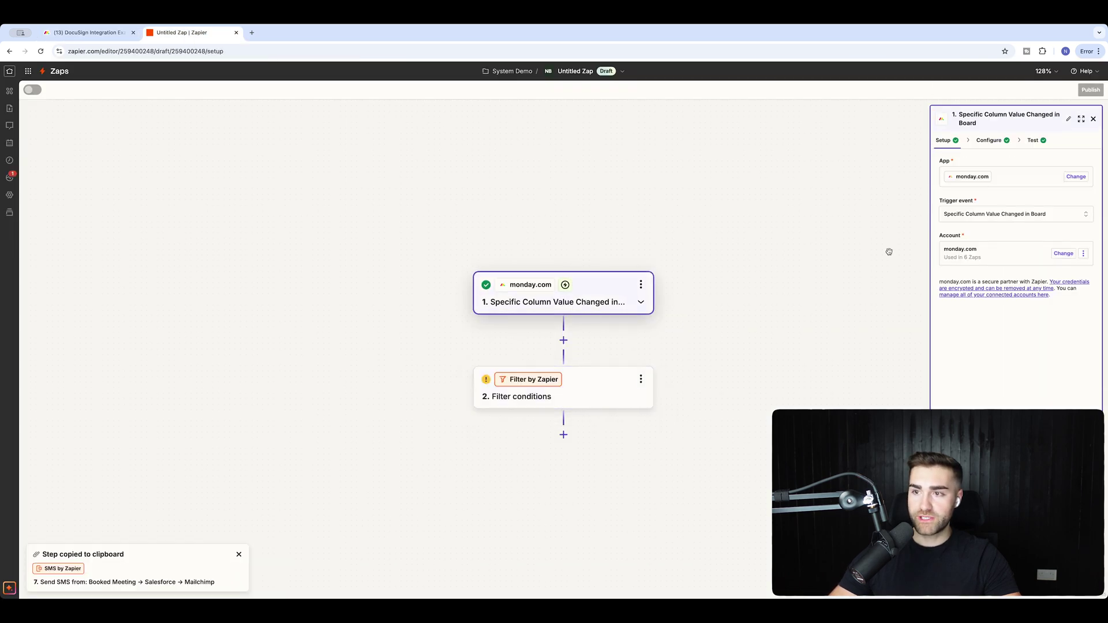
pyautogui.click(989, 142)
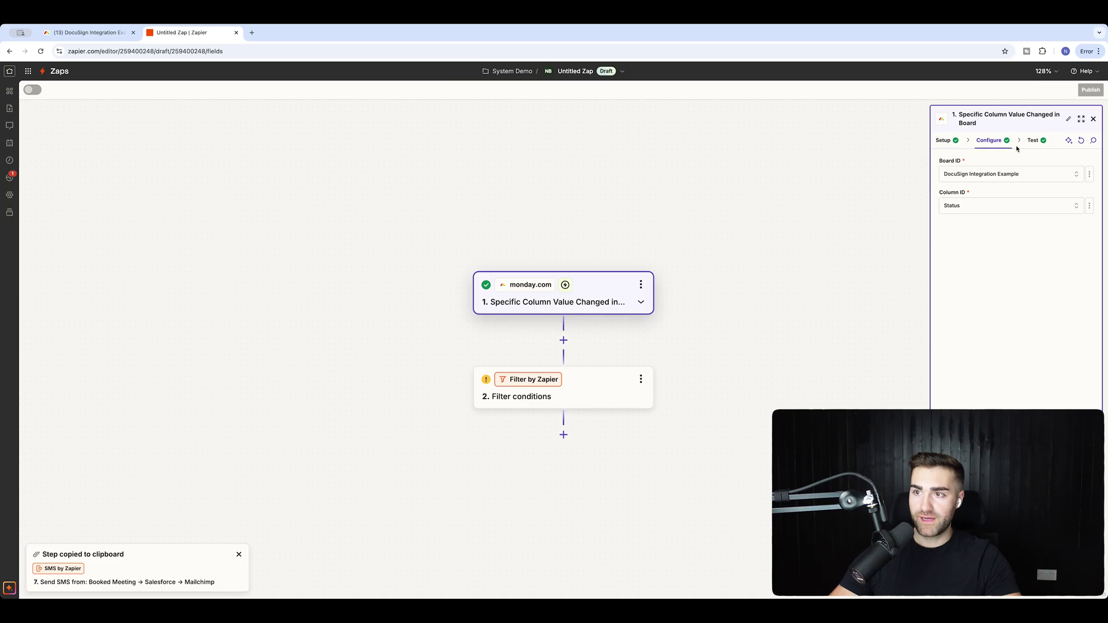
pyautogui.click(1032, 140)
pyautogui.click(1004, 226)
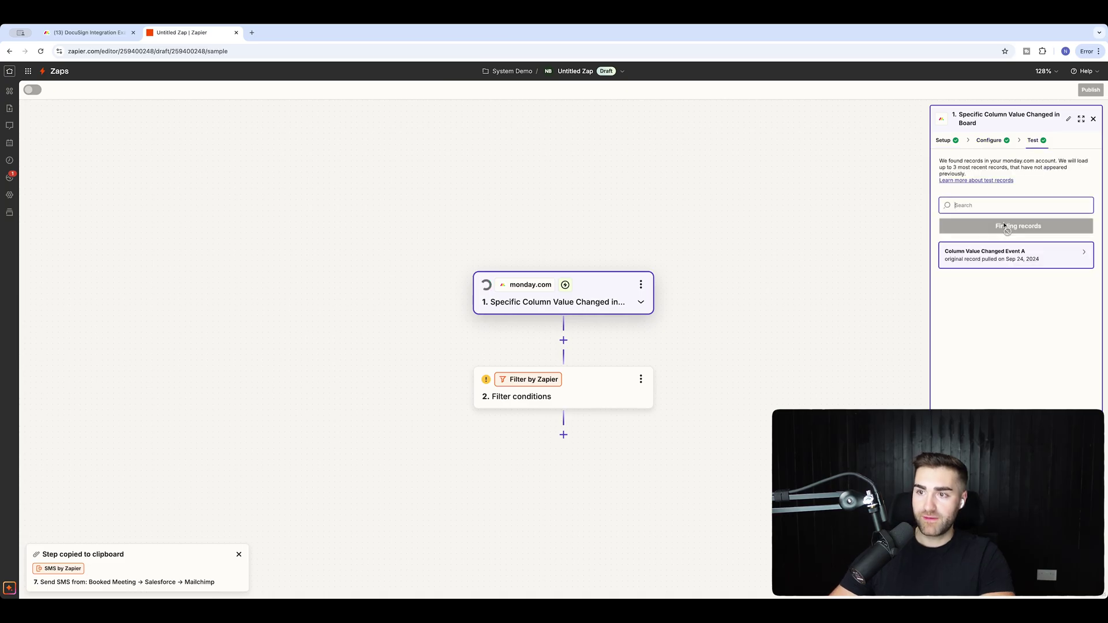
pyautogui.click(1013, 257)
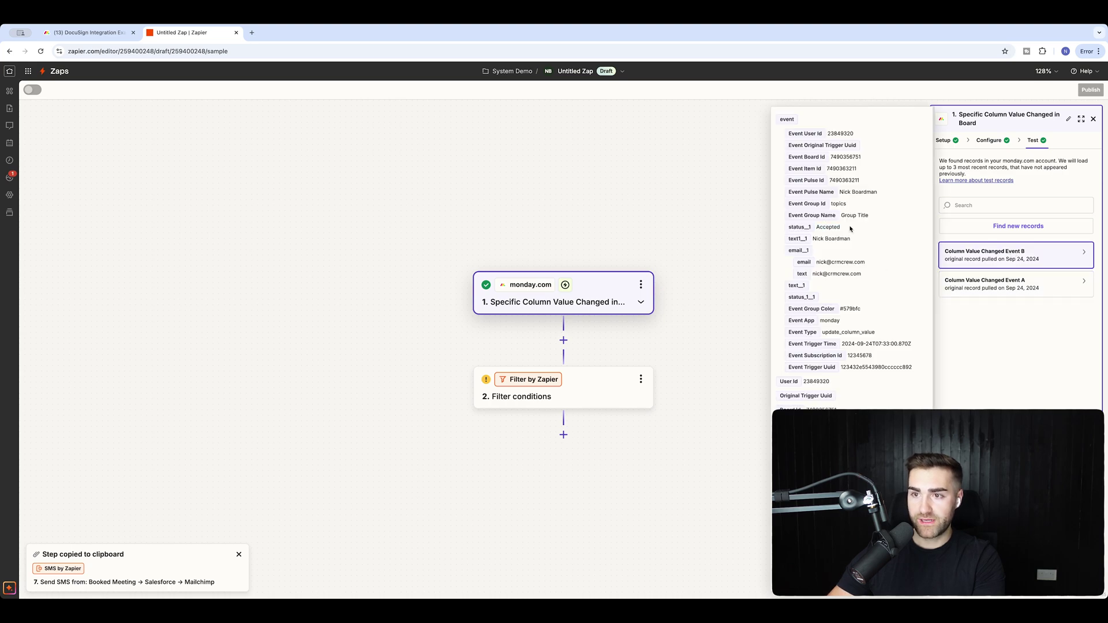
pyautogui.click(994, 285)
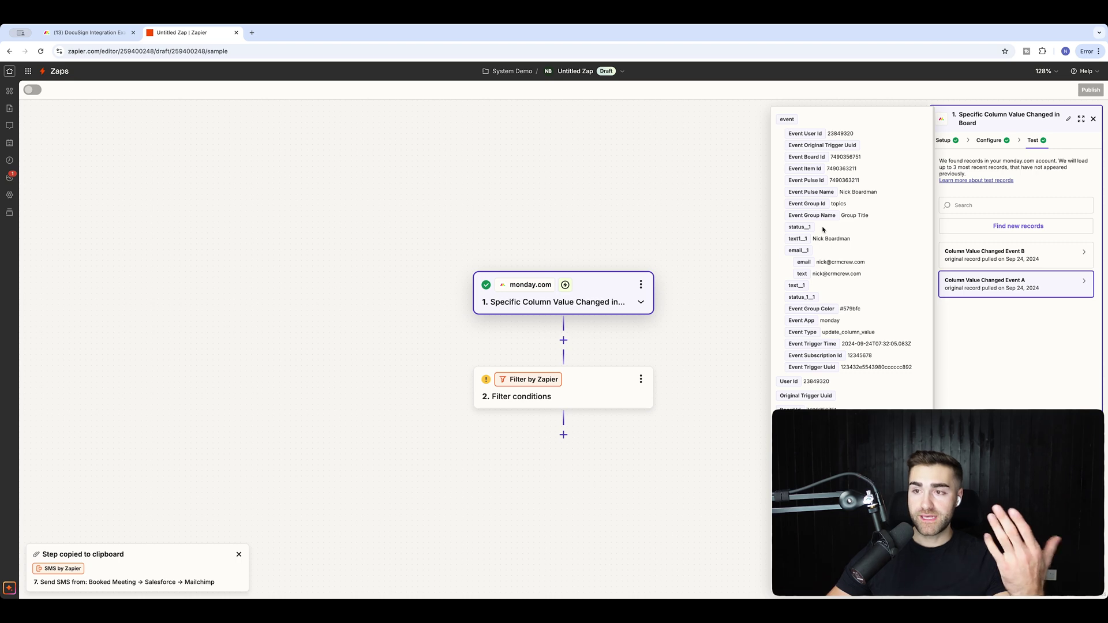
pyautogui.click(990, 255)
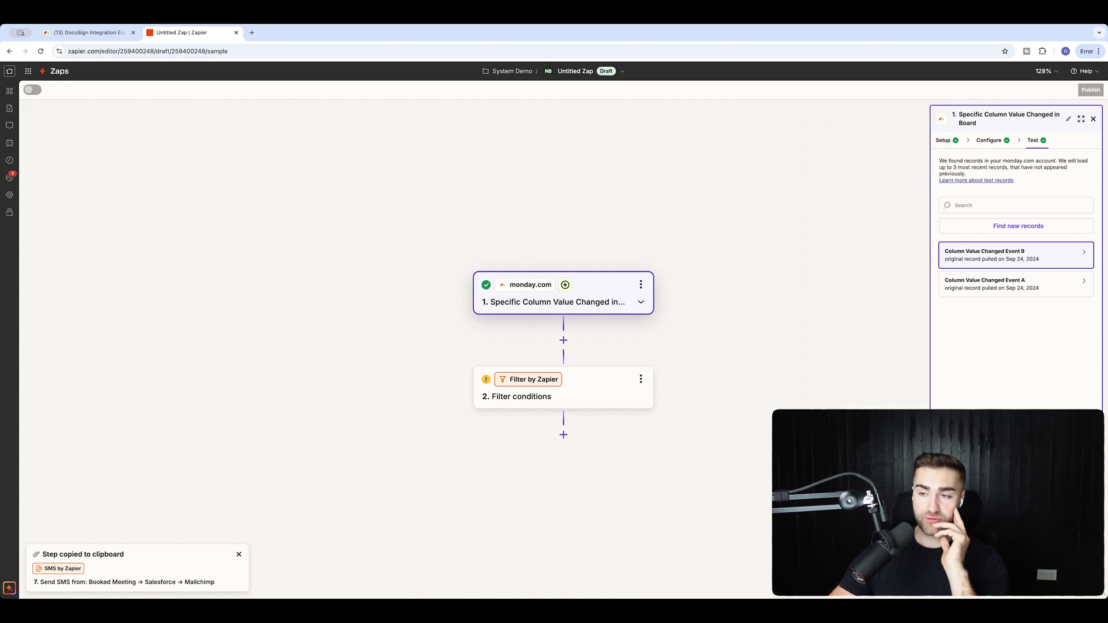
pyautogui.click(548, 392)
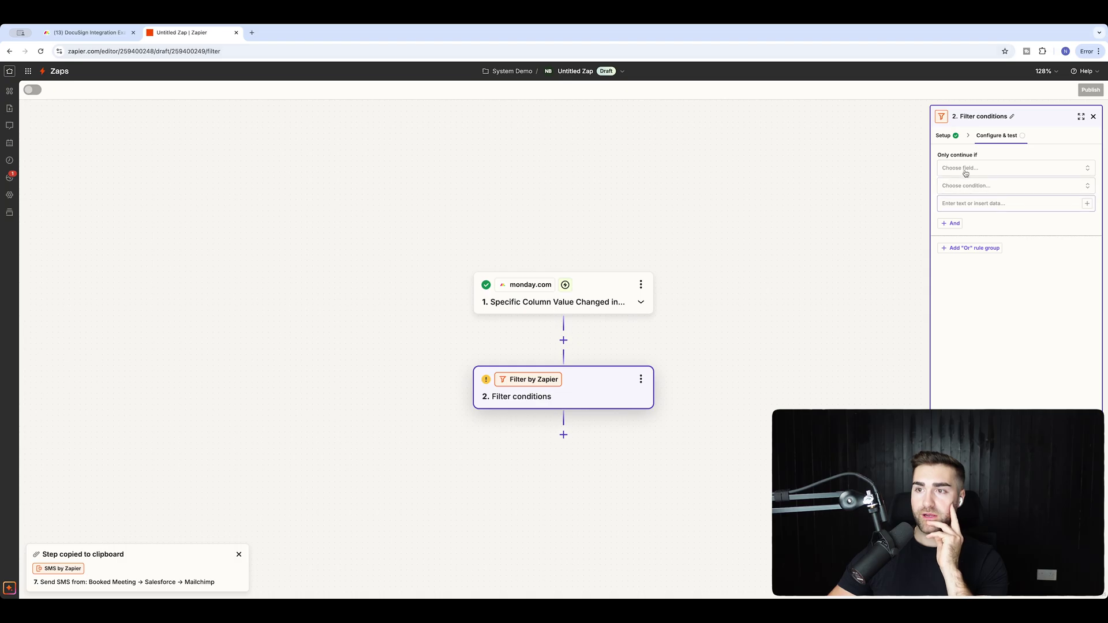
# Set the filter to Status 1 (Text) Exactly matches Accepted, then add a third step.
pyautogui.click(964, 168)
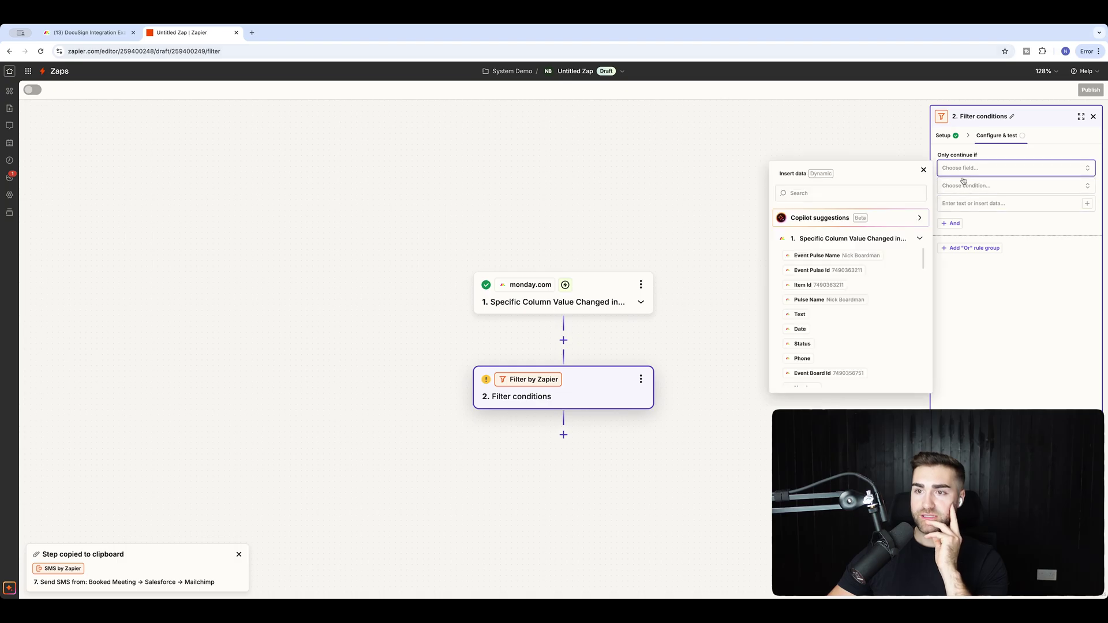
pyautogui.click(826, 194)
pyautogui.write('acce')
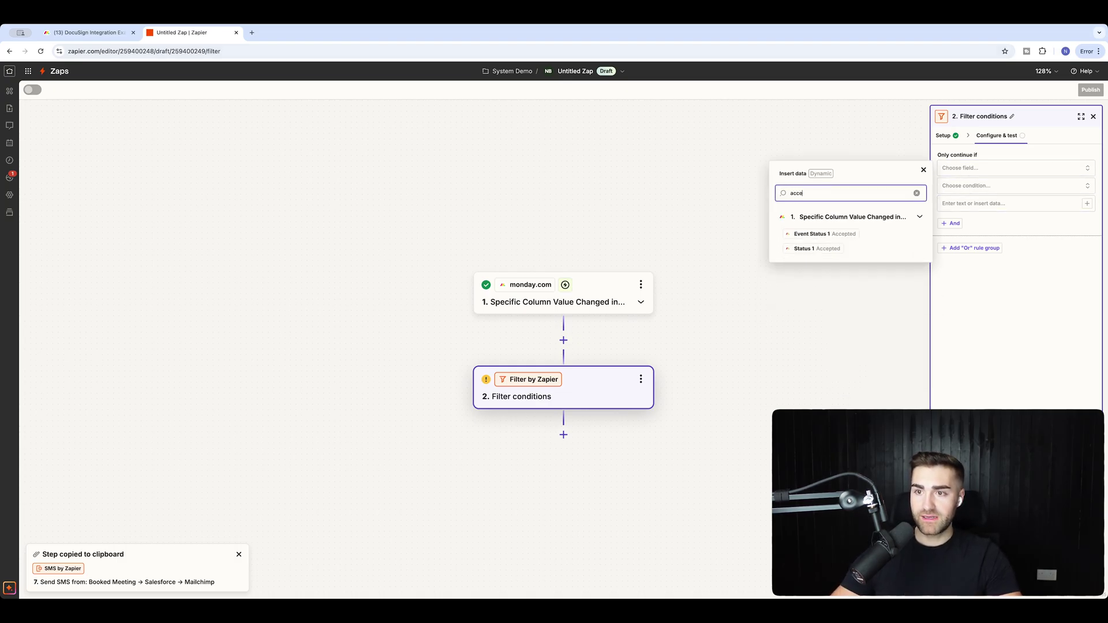
pyautogui.click(818, 249)
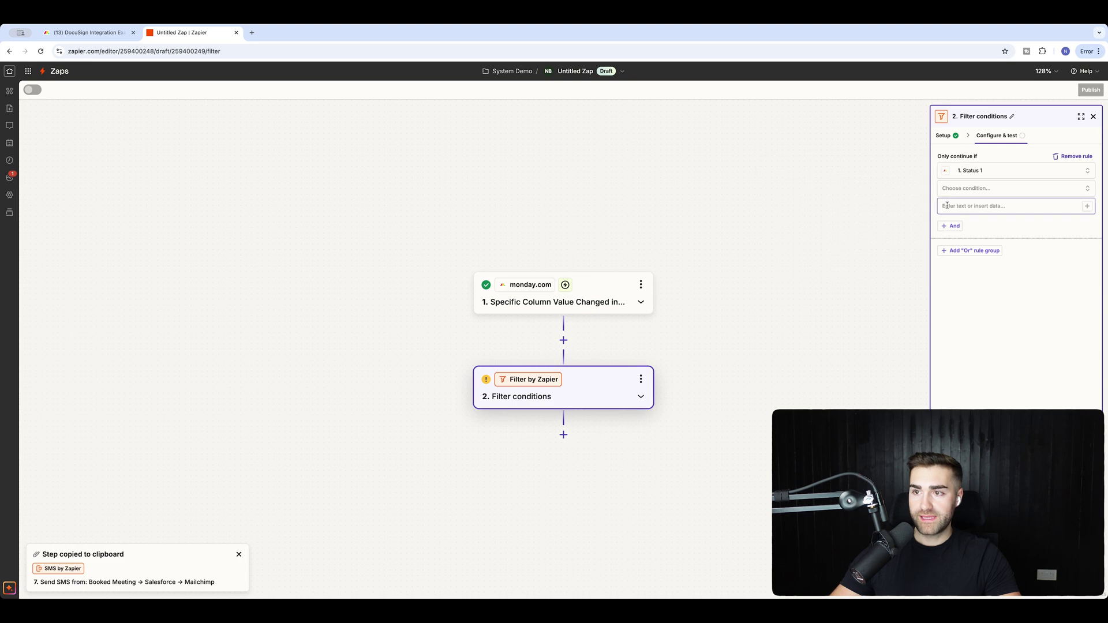
pyautogui.click(953, 196)
pyautogui.click(976, 231)
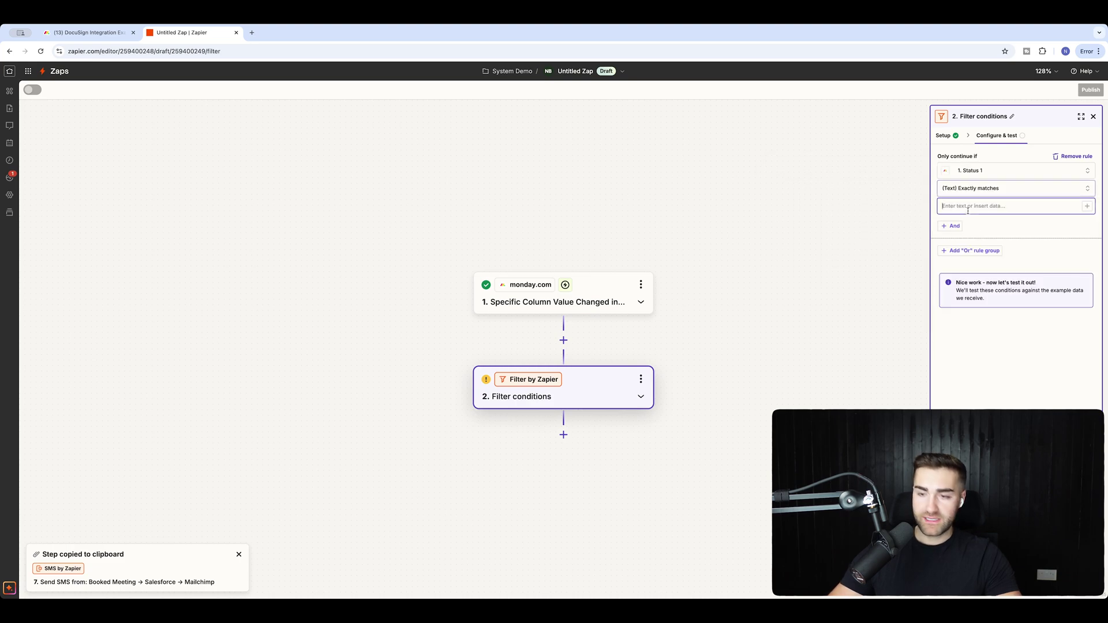
pyautogui.write('Accepted')
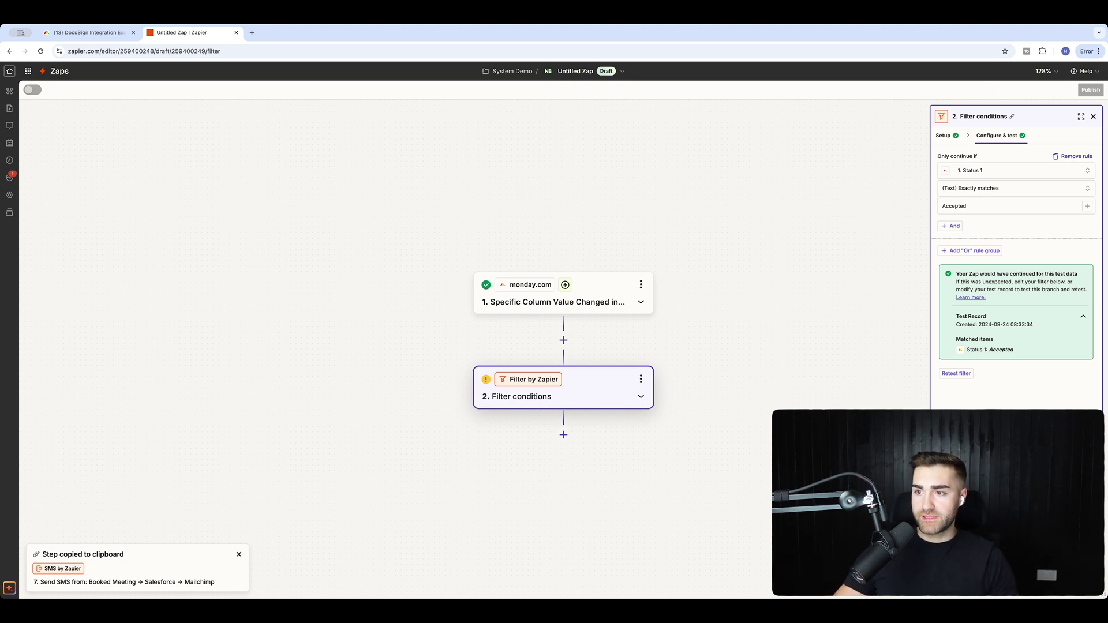
pyautogui.click(563, 434)
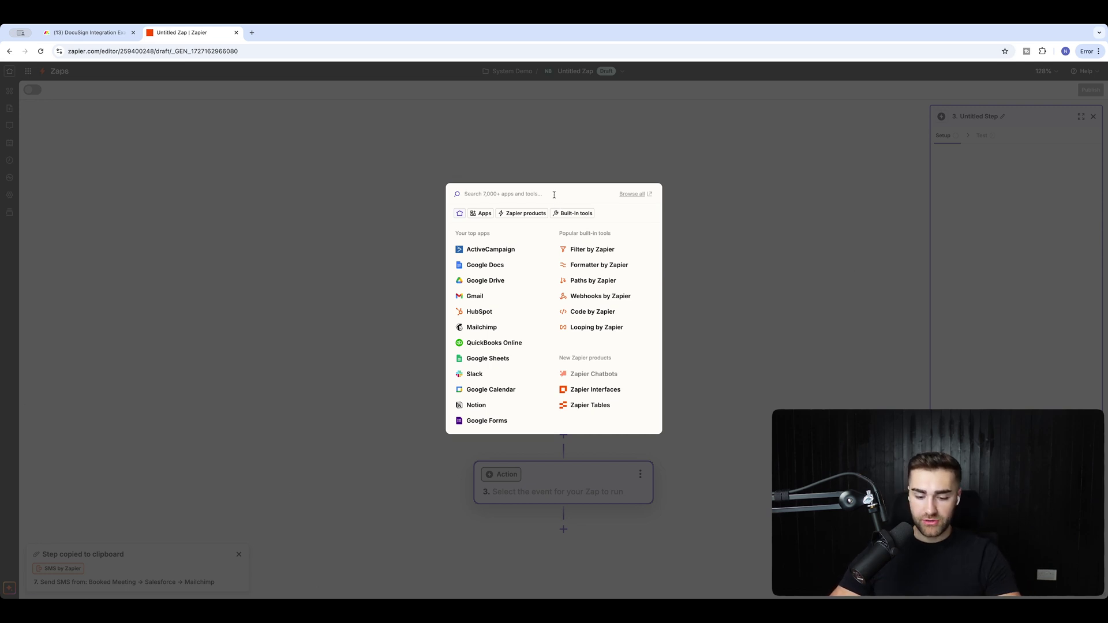
# Choose Docusign with the connected account and the Send Envelope Using Template event.
pyautogui.write('docusign')
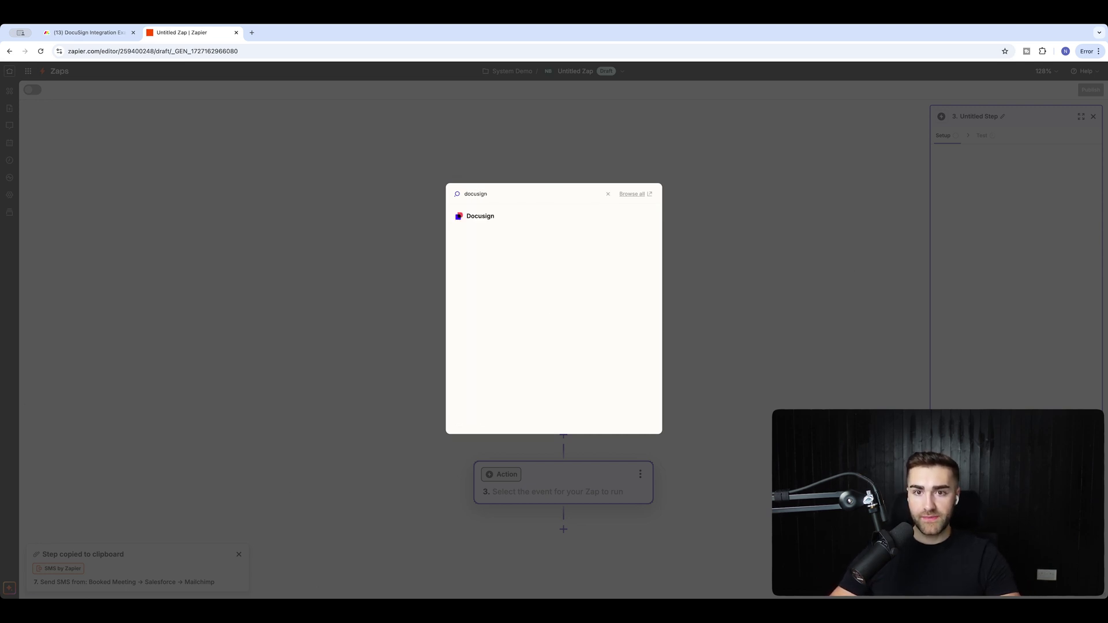
pyautogui.click(530, 220)
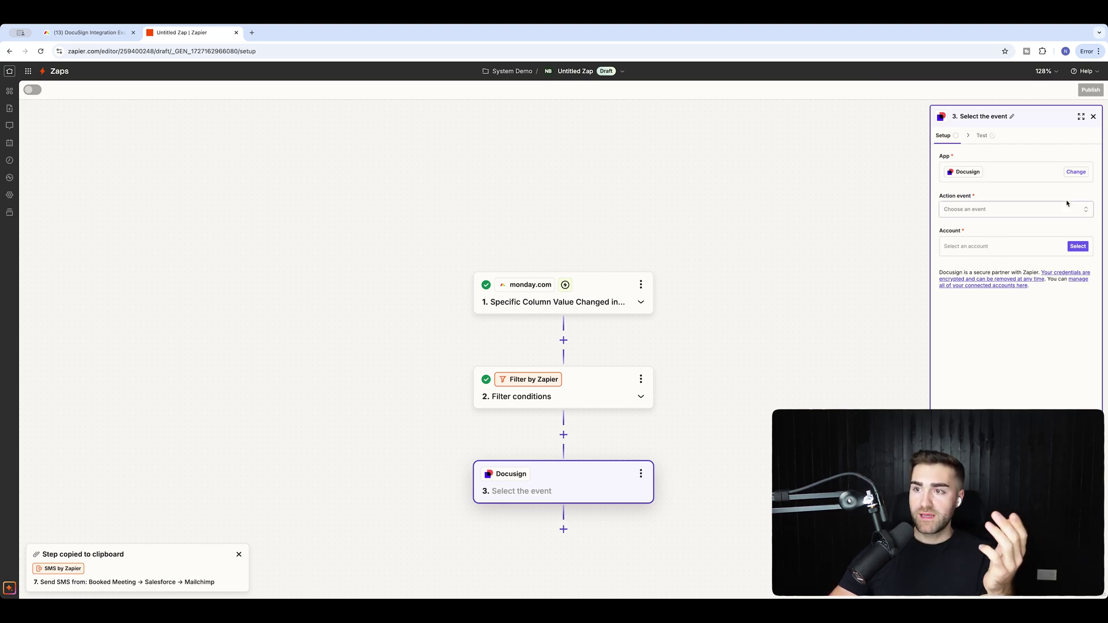
pyautogui.click(1077, 247)
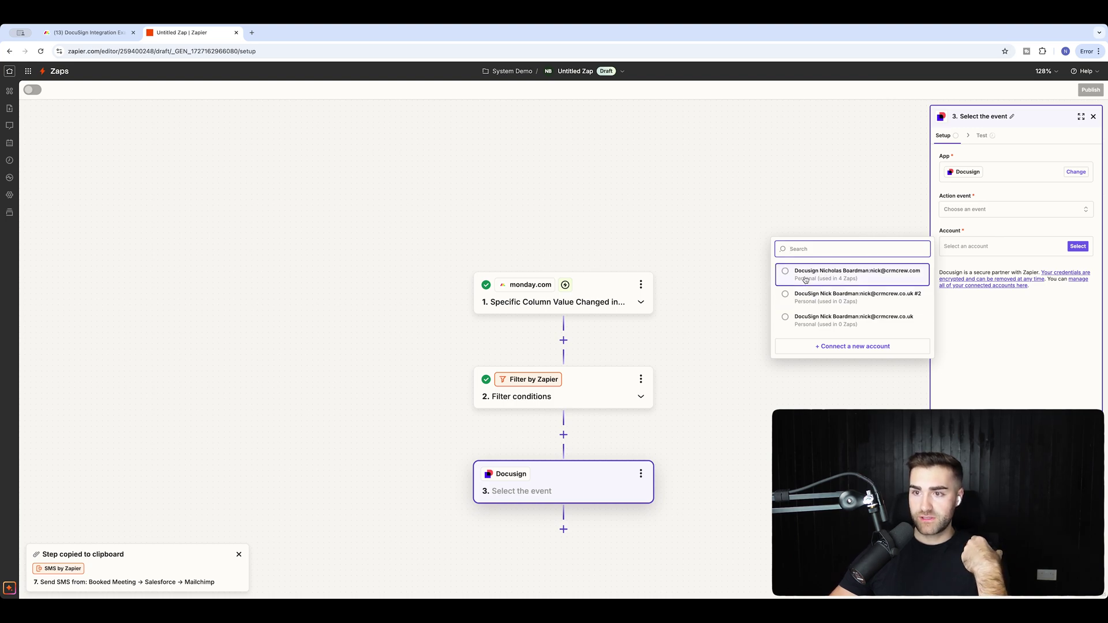
pyautogui.click(803, 271)
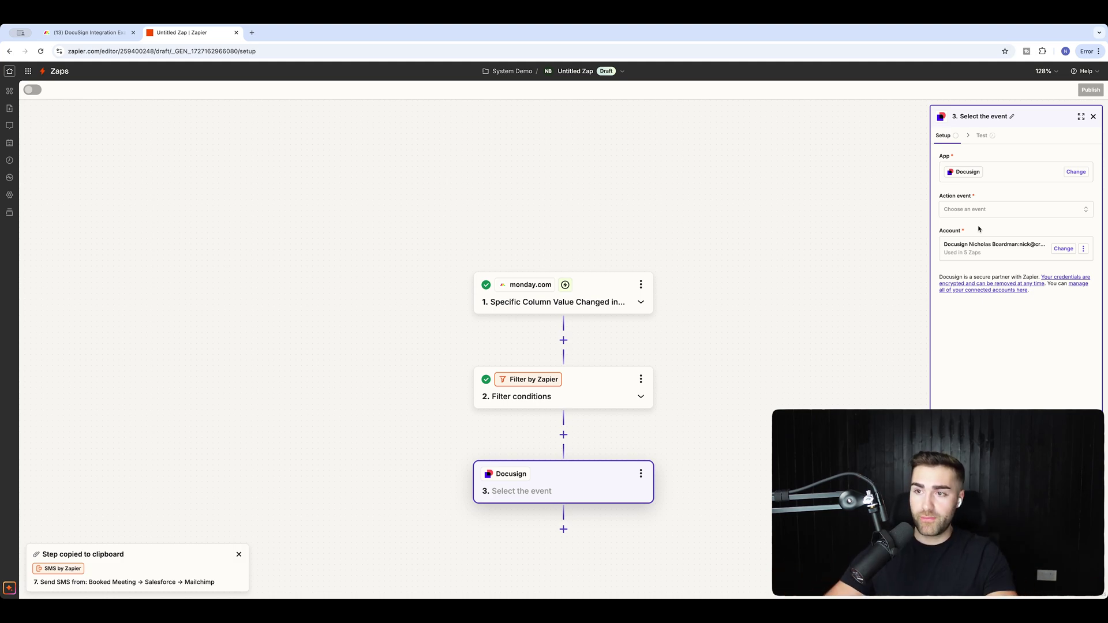
pyautogui.click(972, 211)
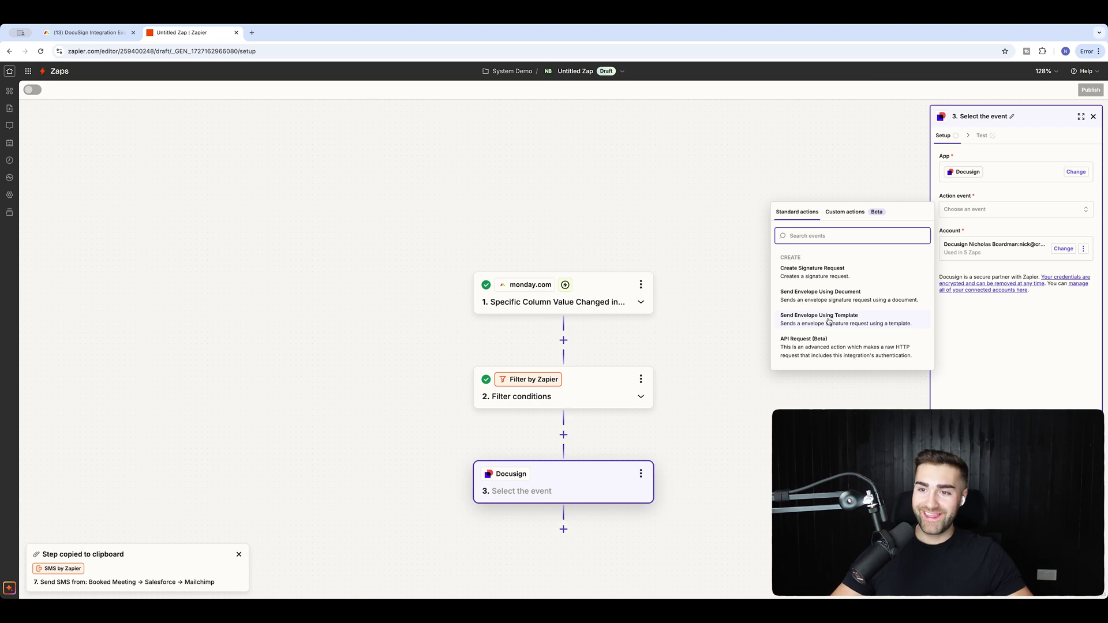
pyautogui.click(828, 321)
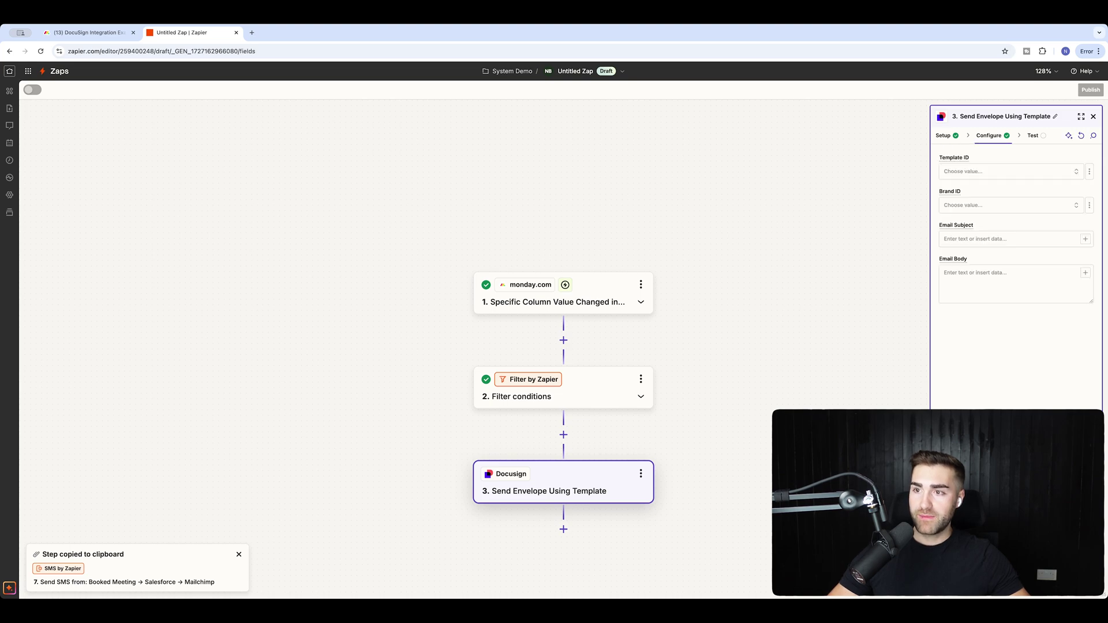
pyautogui.click(960, 172)
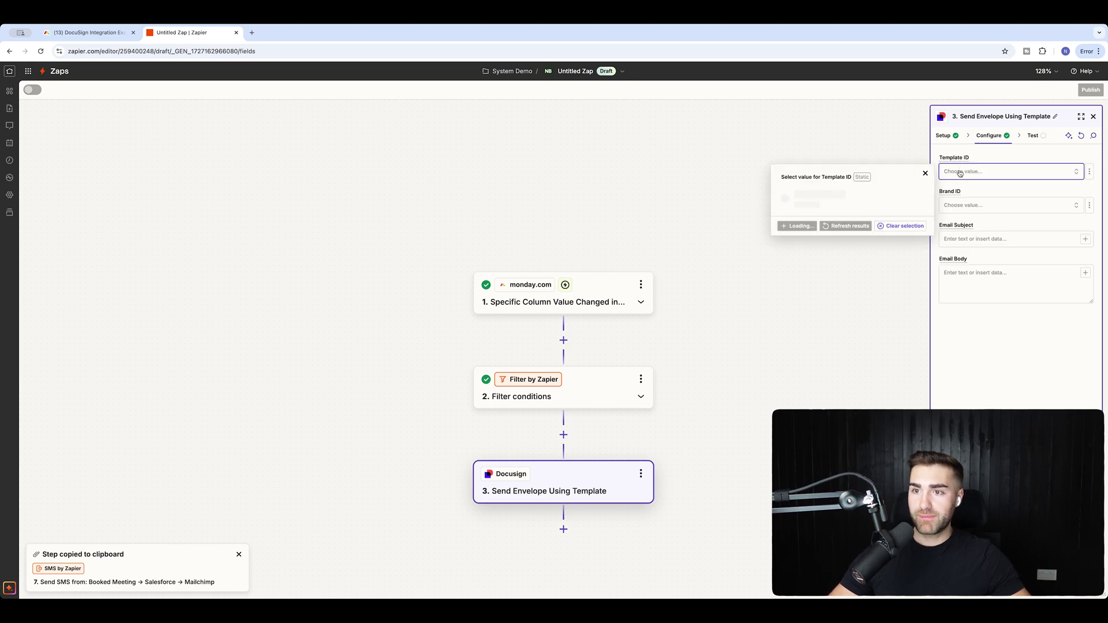
pyautogui.scroll(-3, 854, 230)
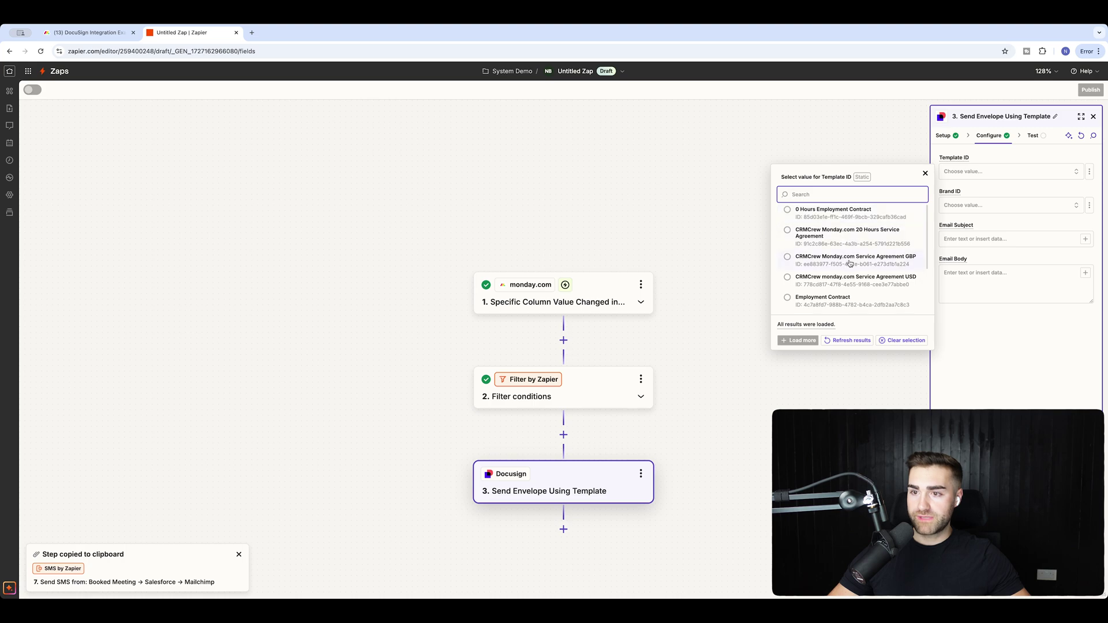
pyautogui.scroll(3, 843, 271)
pyautogui.scroll(1, 836, 294)
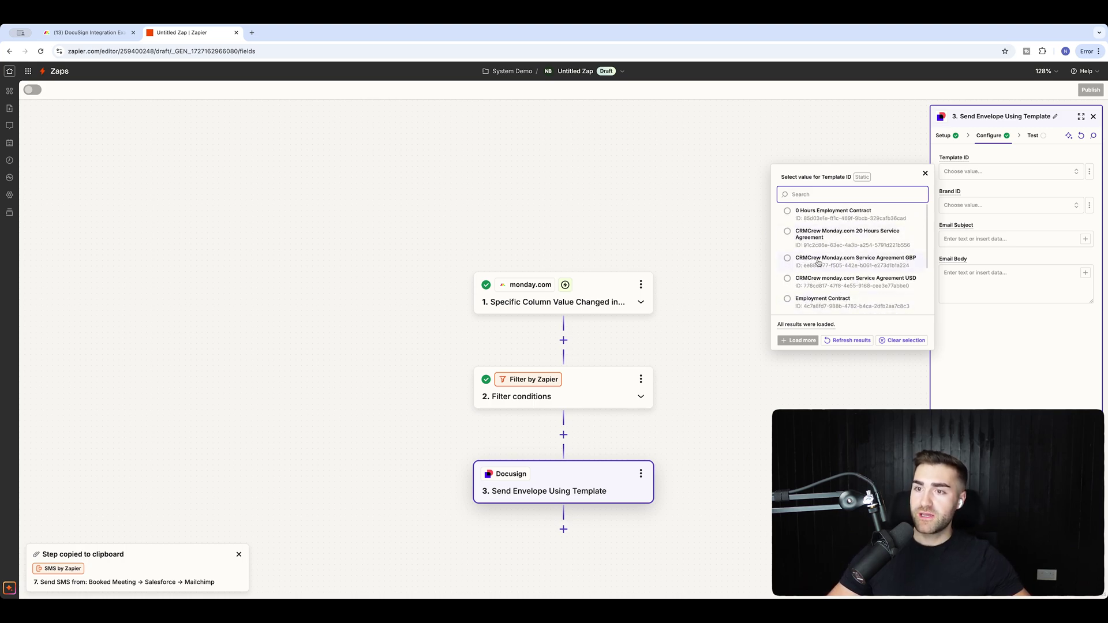
pyautogui.click(818, 261)
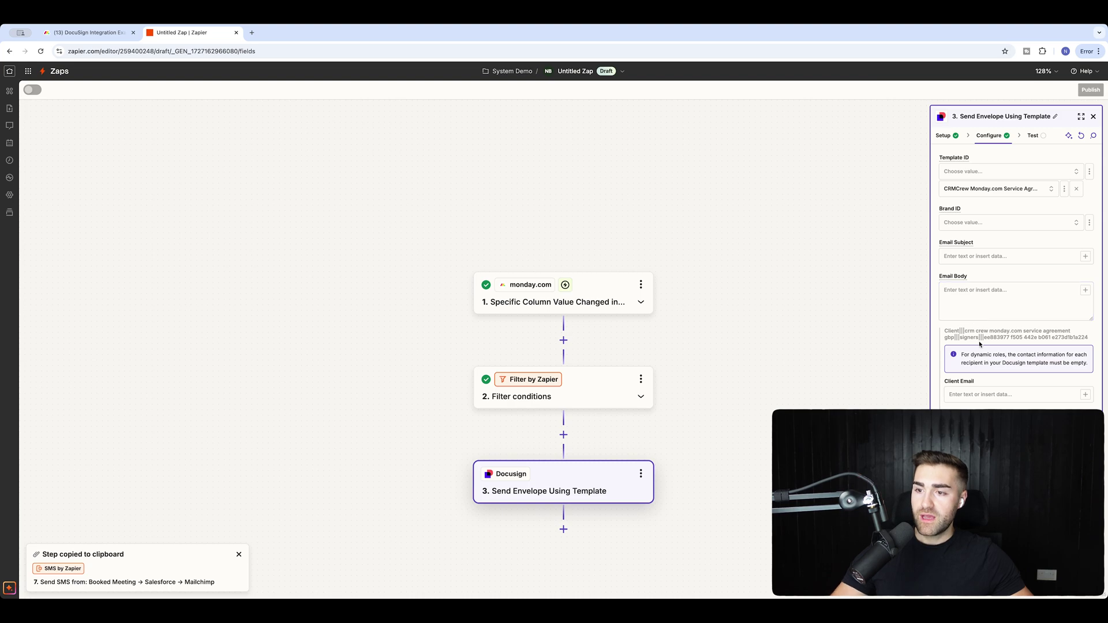
pyautogui.scroll(-2, 967, 320)
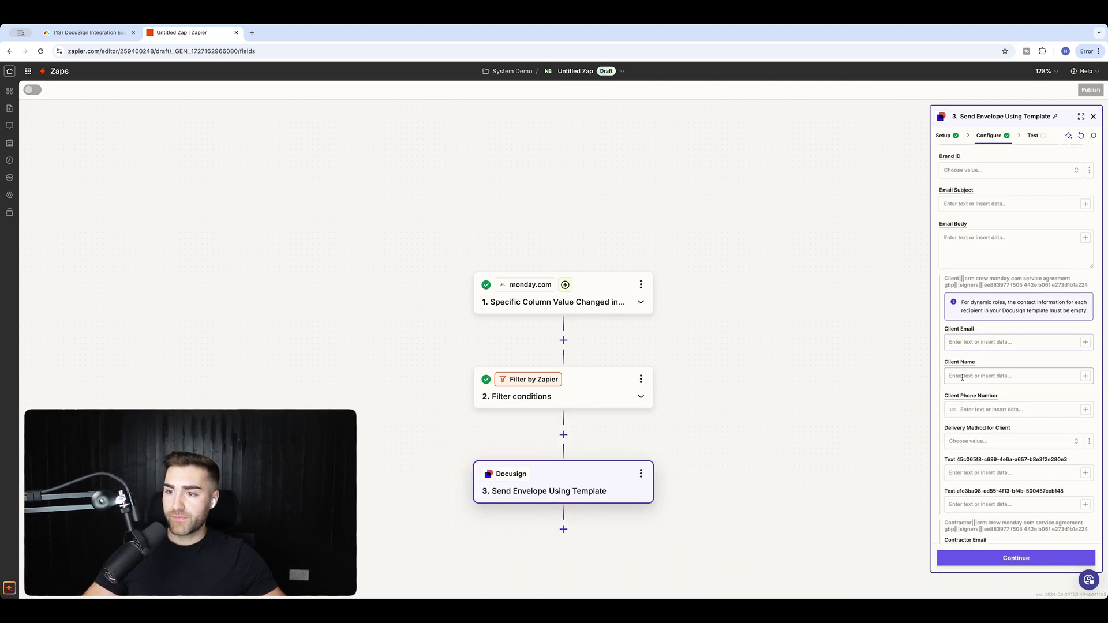
pyautogui.scroll(-2, 962, 412)
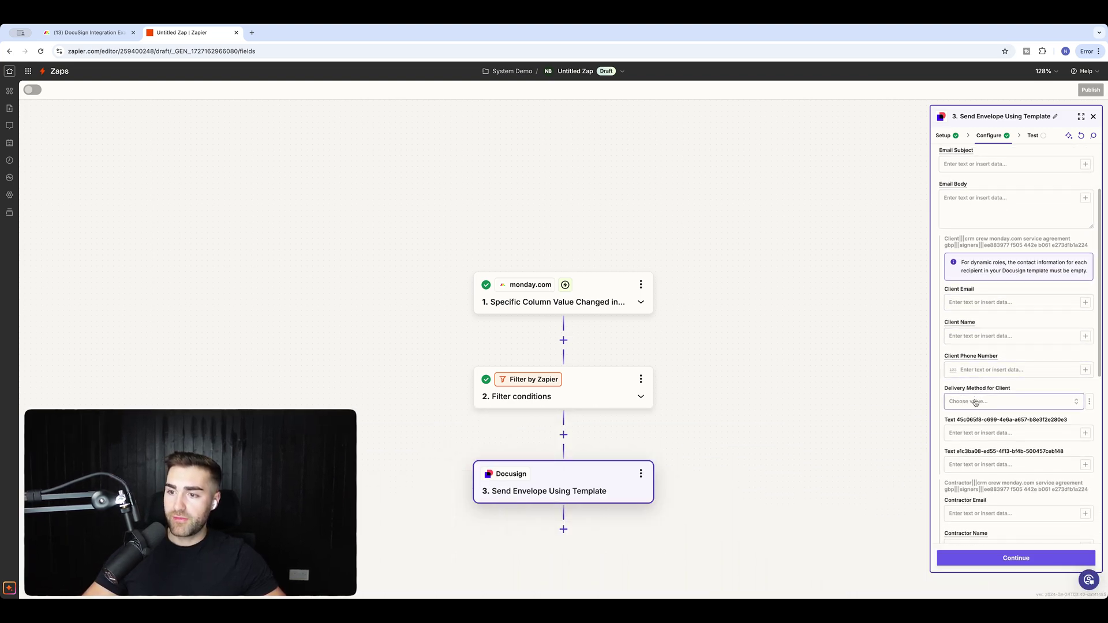
pyautogui.scroll(-4, 965, 406)
pyautogui.scroll(-1, 968, 385)
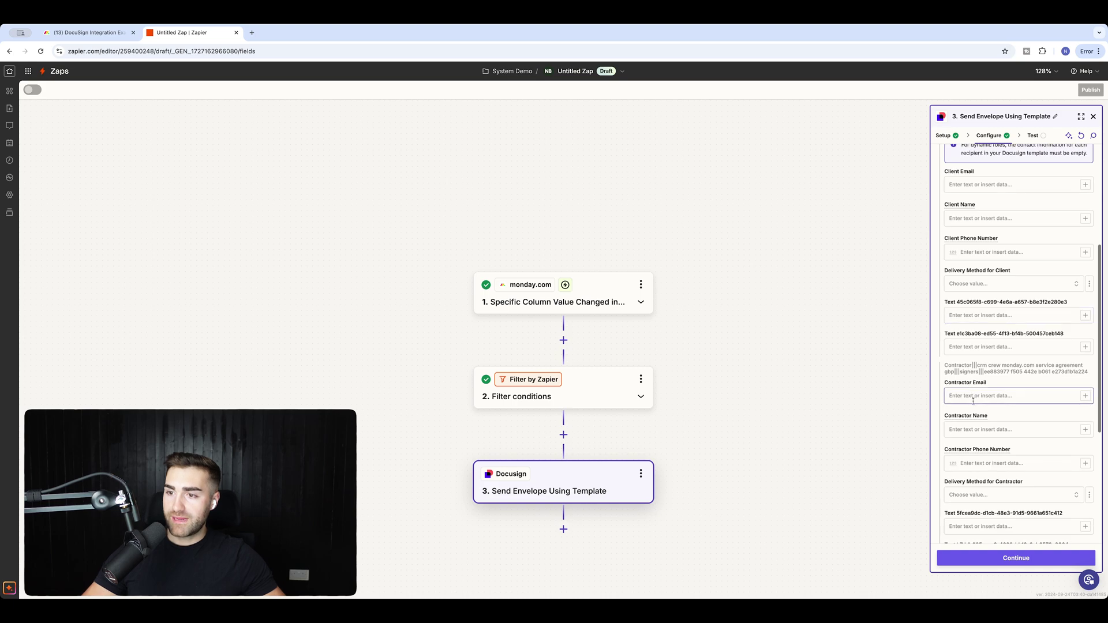
pyautogui.scroll(-1, 969, 427)
pyautogui.scroll(-5, 971, 438)
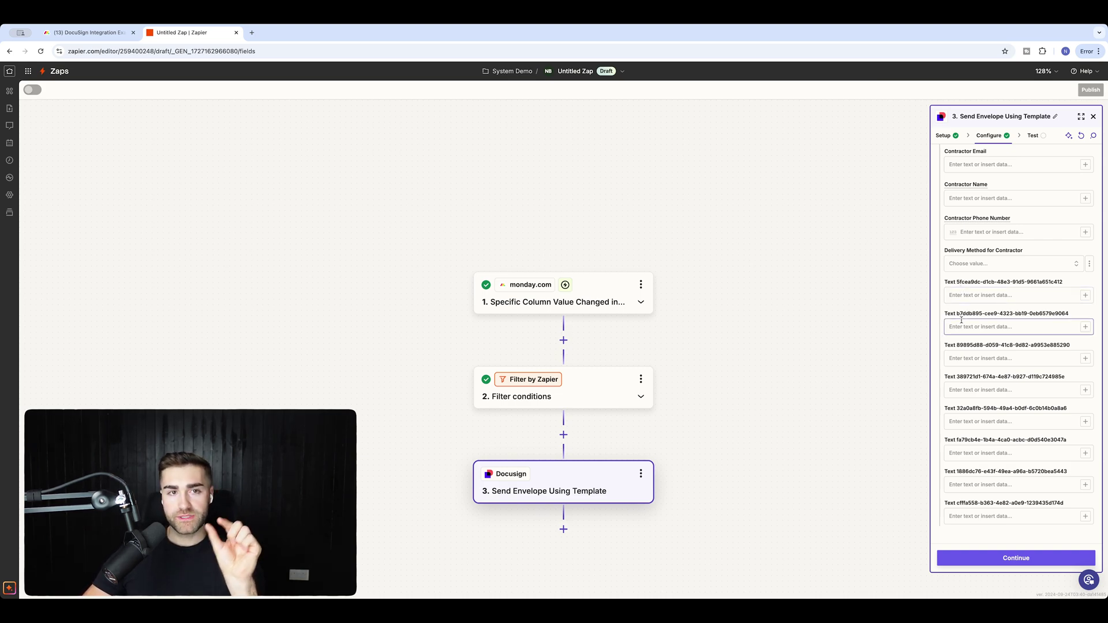
pyautogui.moveTo(945, 317); pyautogui.dragTo(1070, 318)
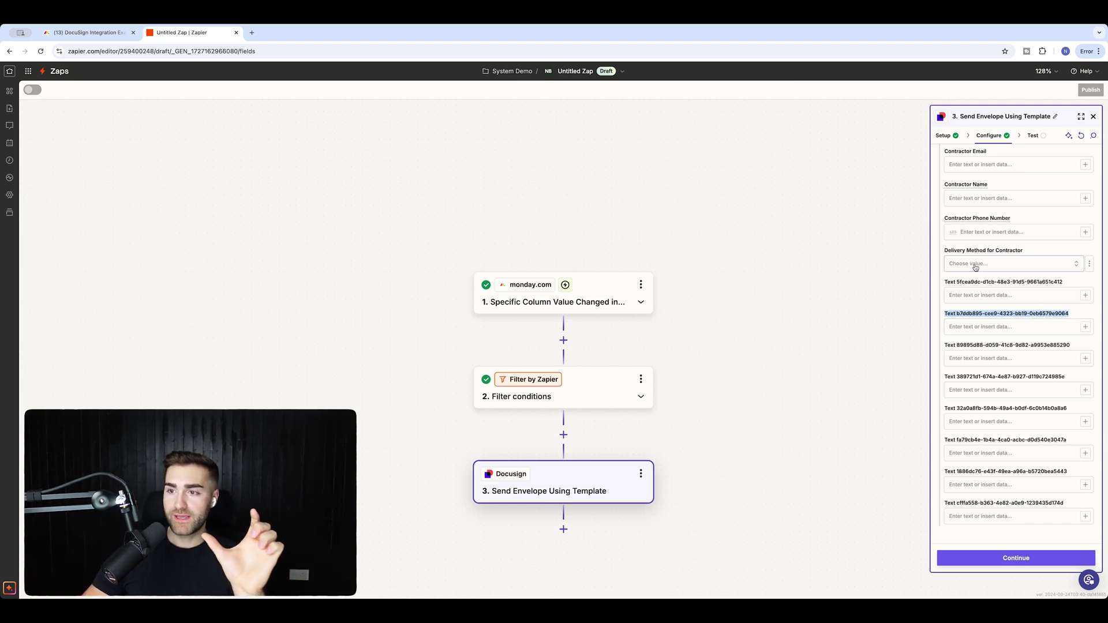
pyautogui.click(966, 284)
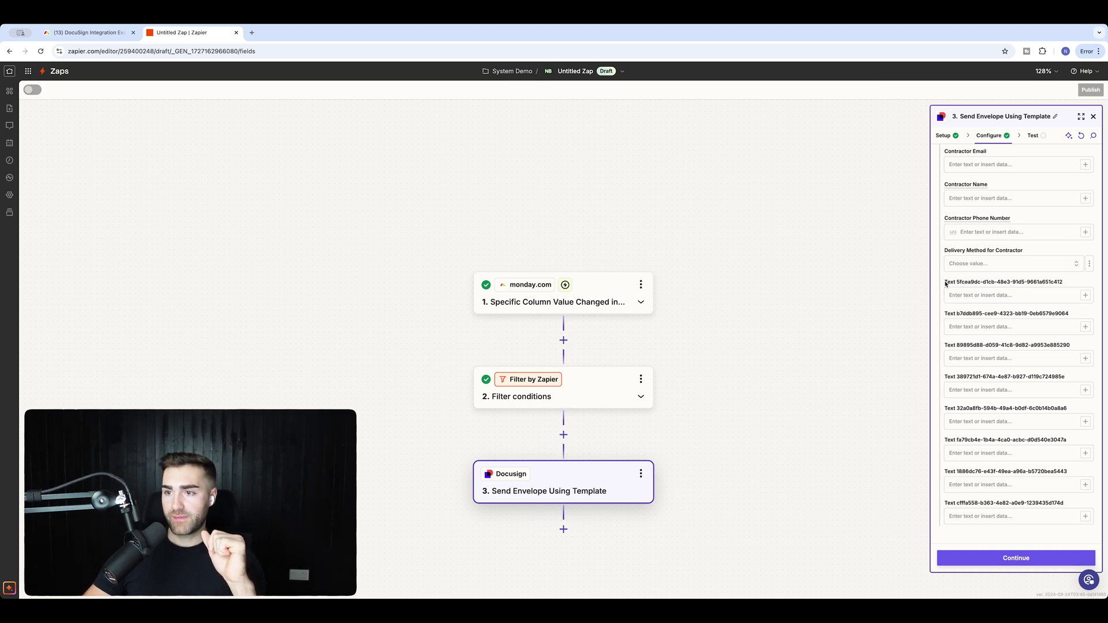
pyautogui.moveTo(947, 282); pyautogui.dragTo(1020, 283)
pyautogui.click(1022, 285)
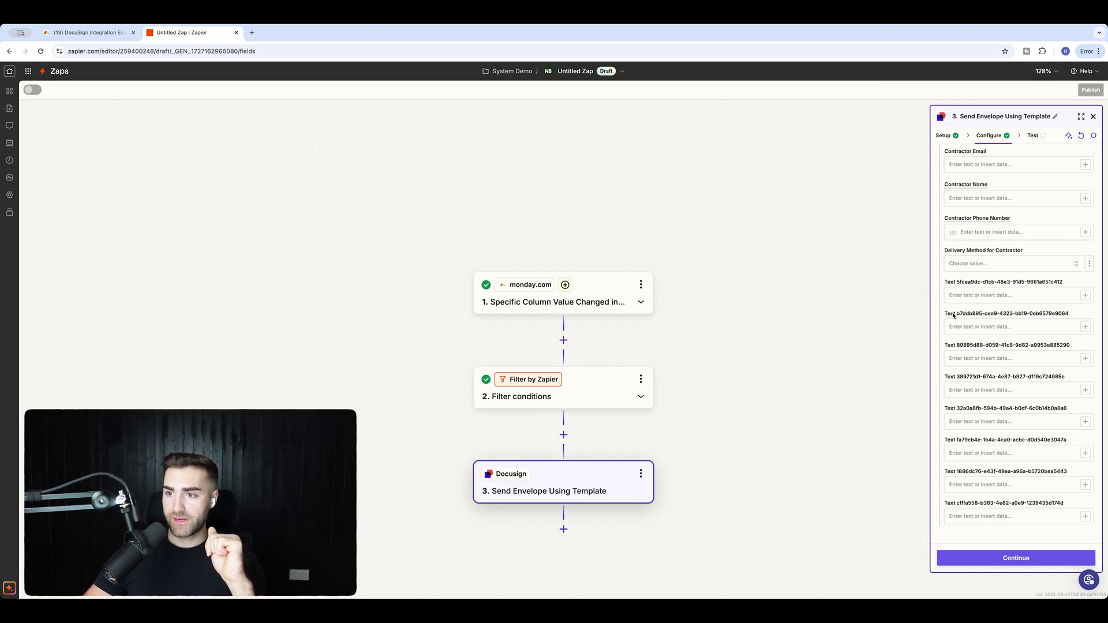
pyautogui.moveTo(953, 316); pyautogui.dragTo(1016, 346)
pyautogui.click(957, 348)
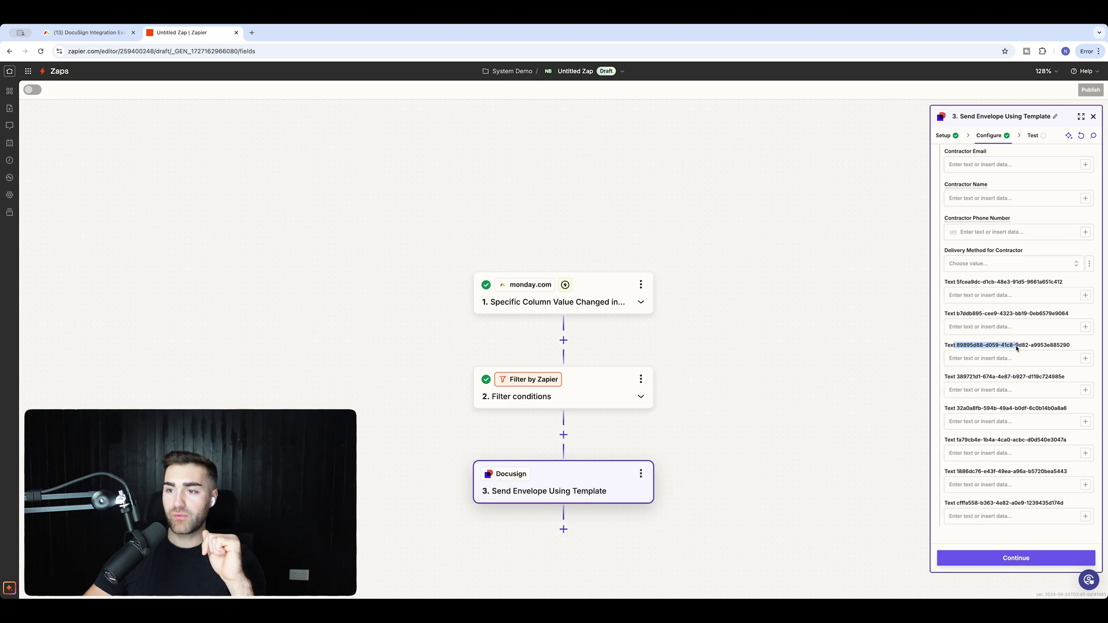
pyautogui.moveTo(960, 378); pyautogui.dragTo(1007, 378)
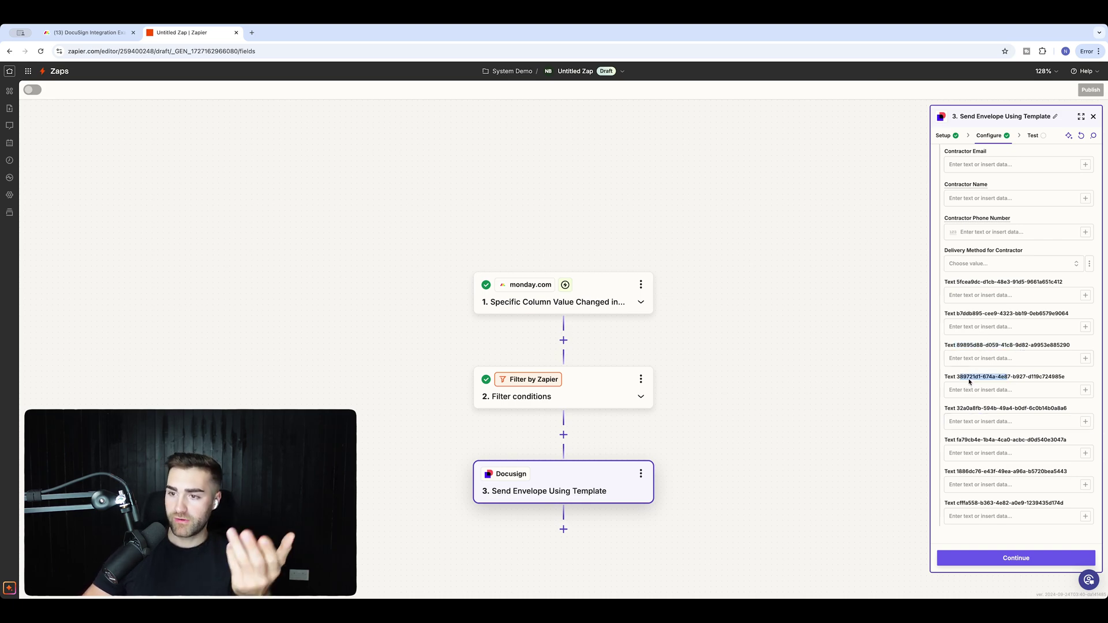
pyautogui.scroll(15, 961, 410)
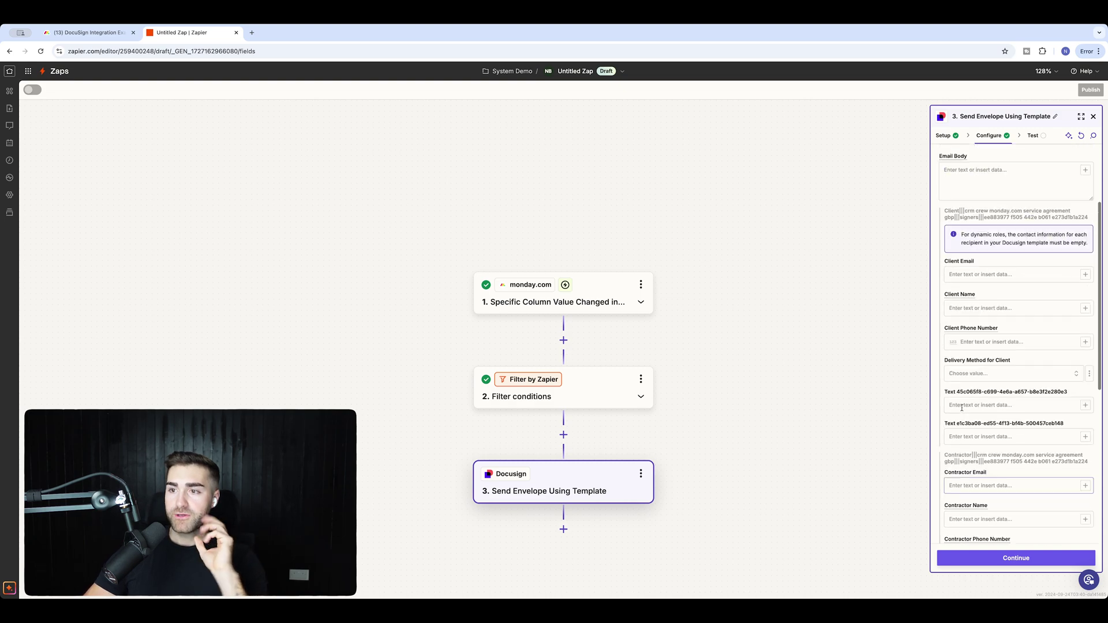
pyautogui.scroll(-1, 956, 381)
pyautogui.scroll(1, 956, 382)
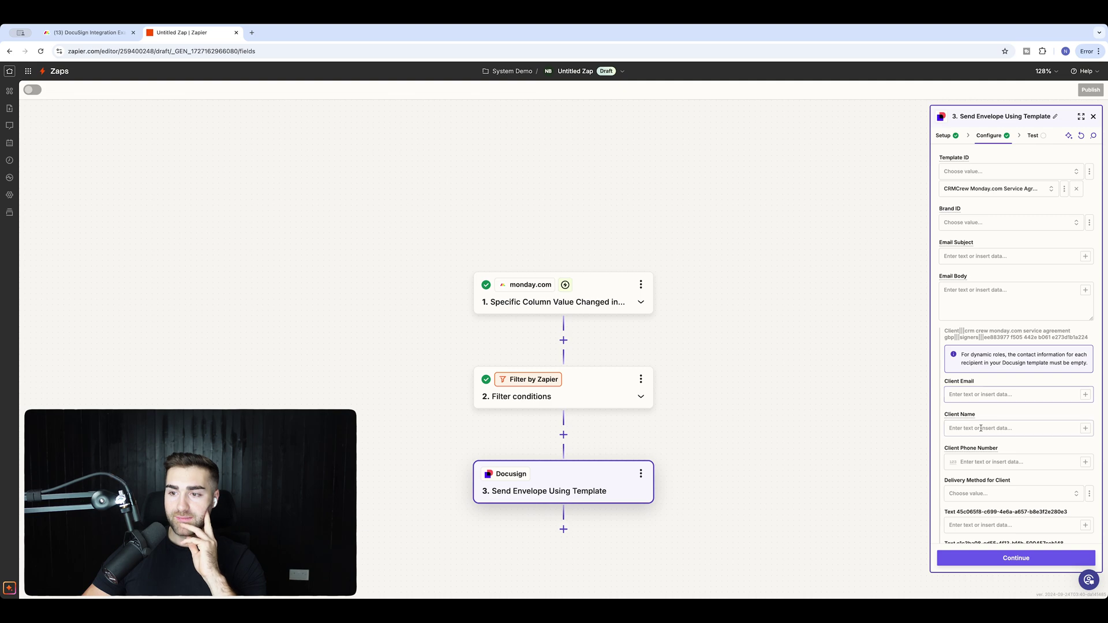
pyautogui.scroll(-1, 981, 389)
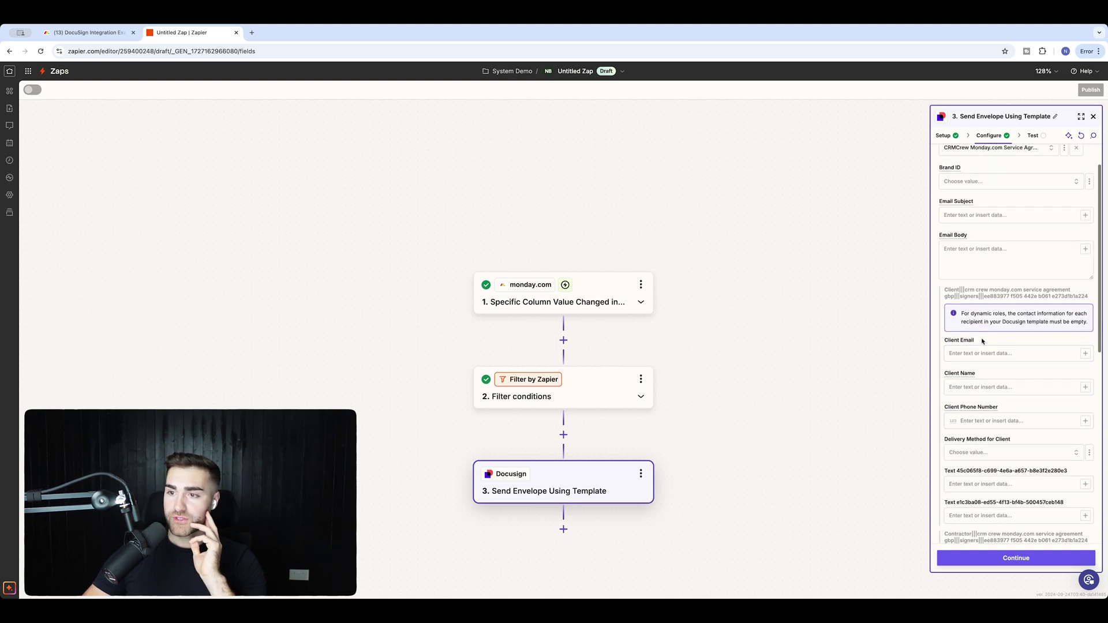
# Map the trigger's Email 1 Email value into Client Email, searching by the client's email.
pyautogui.click(1085, 355)
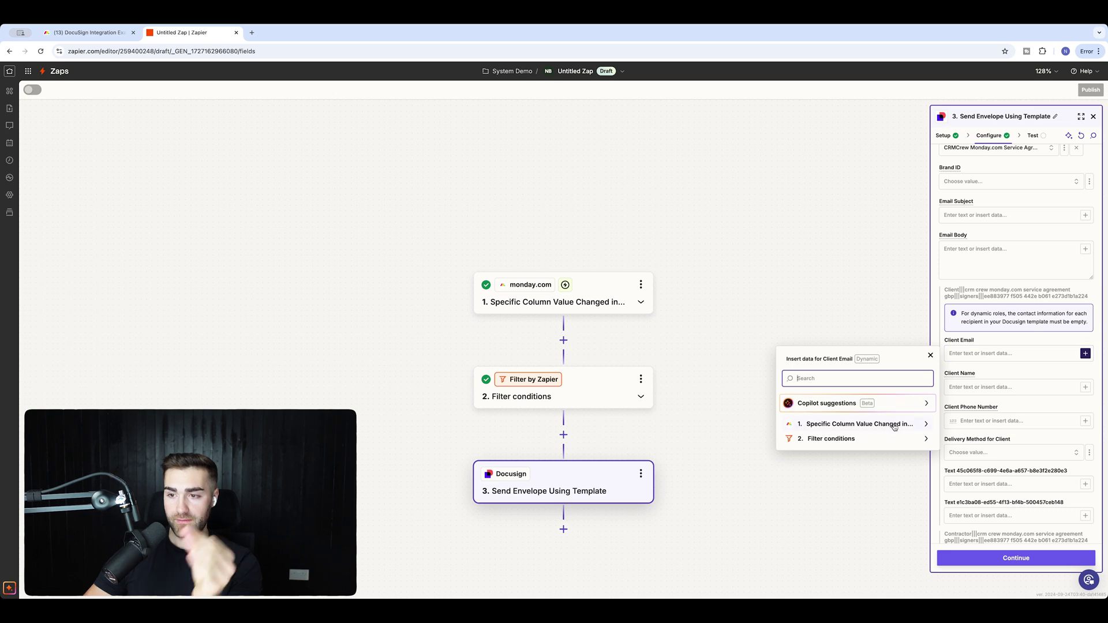
pyautogui.click(923, 425)
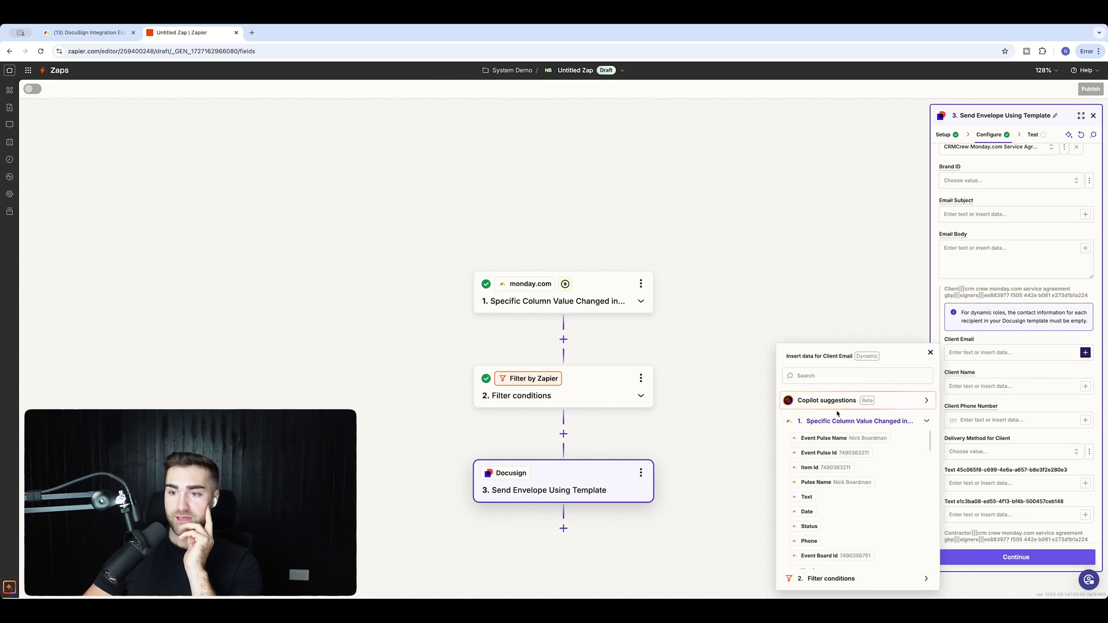
pyautogui.click(818, 381)
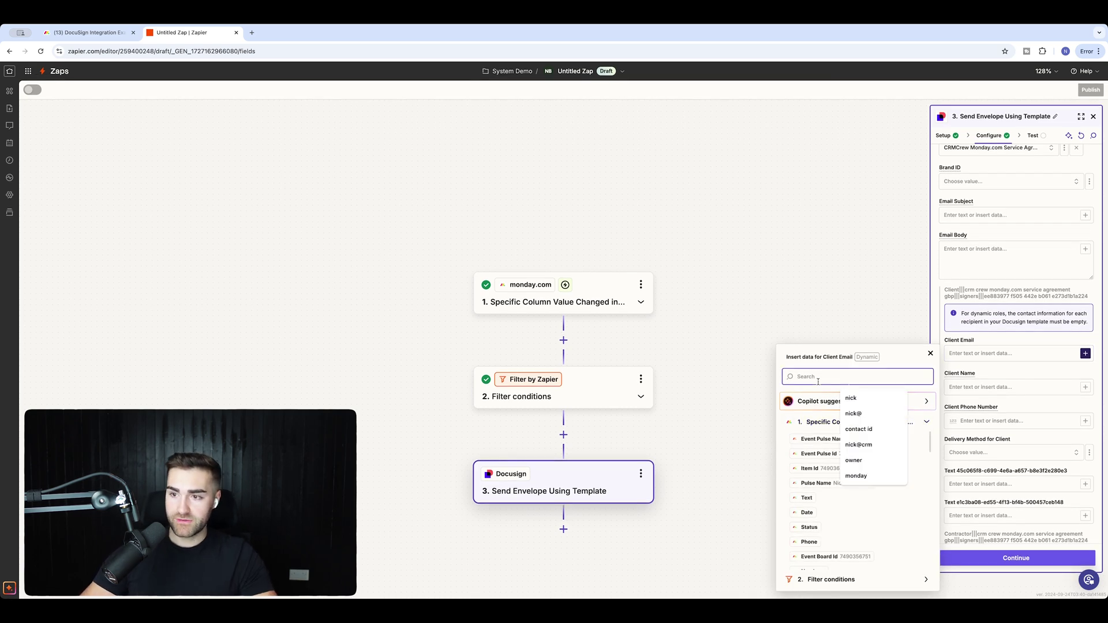
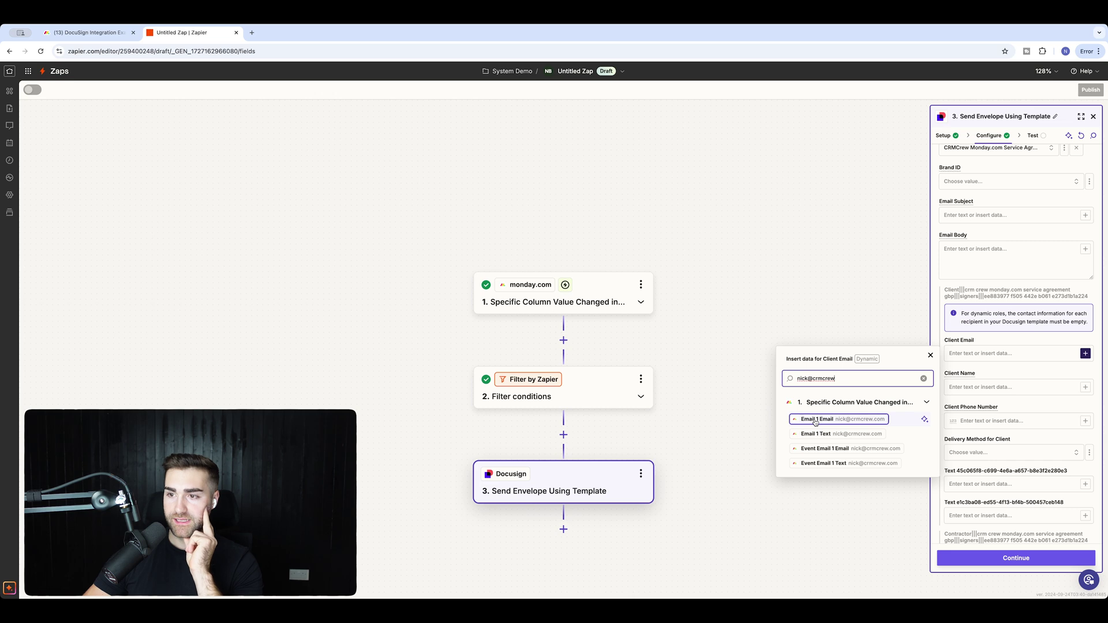
pyautogui.click(816, 421)
pyautogui.click(796, 319)
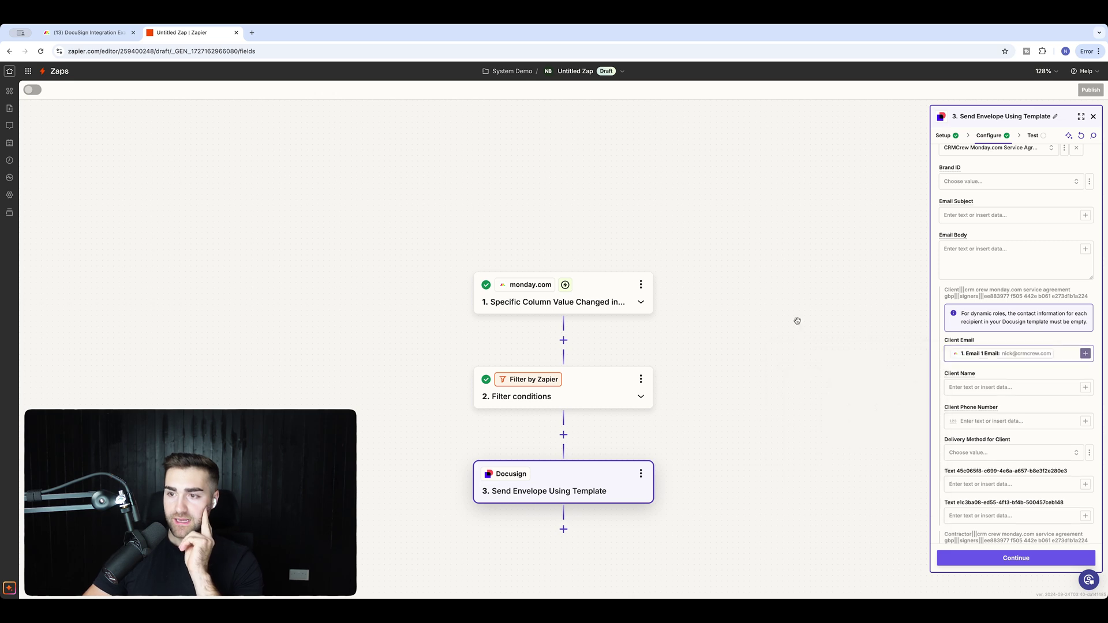
# Map the trigger's Text 1 1 value into Client Name, searching by the client's name.
pyautogui.click(1068, 394)
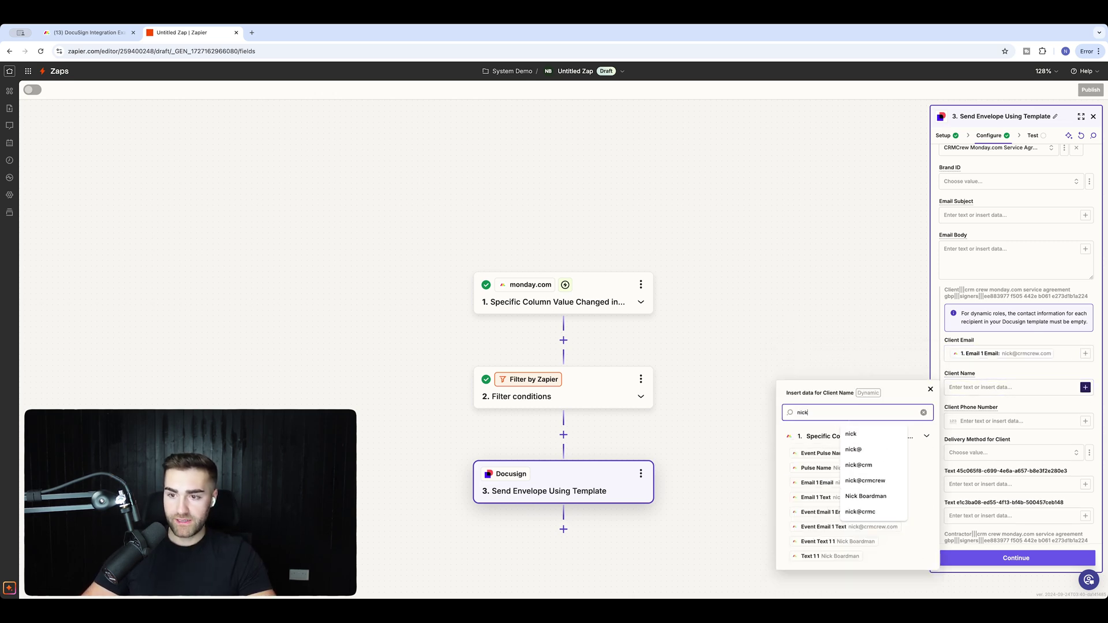
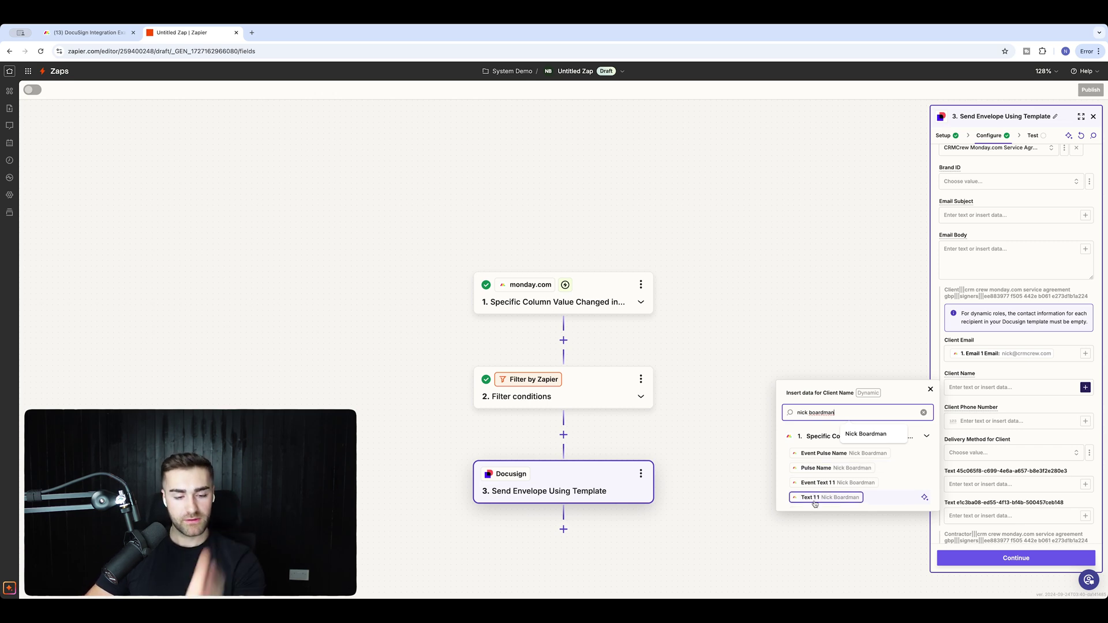
pyautogui.click(814, 498)
pyautogui.click(770, 322)
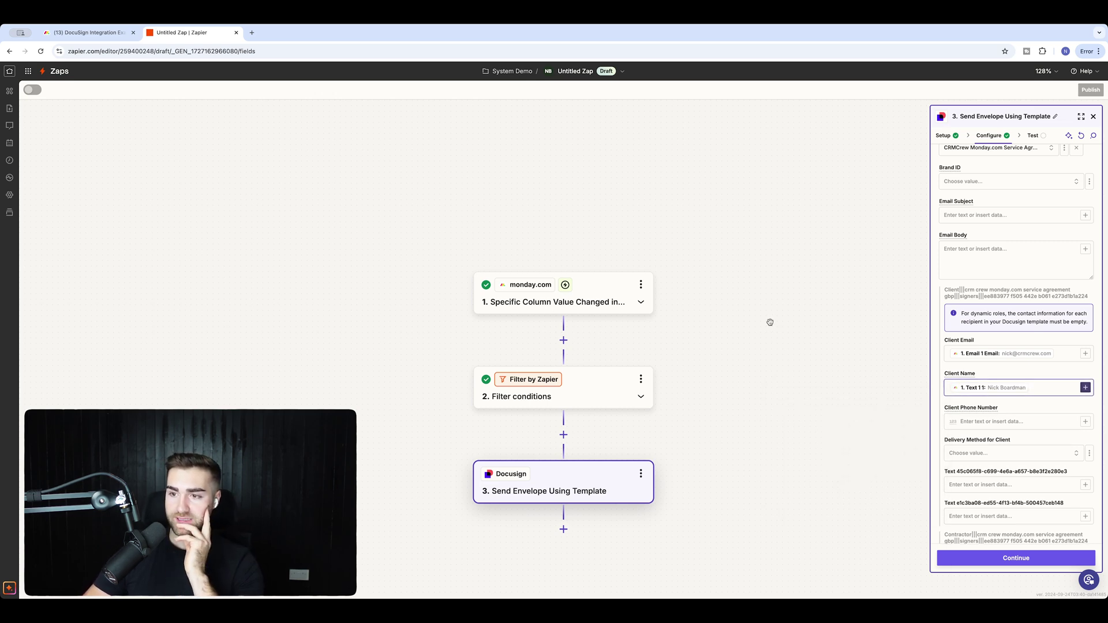
# Set Delivery Method for Client to Email and continue to testing.
pyautogui.click(982, 452)
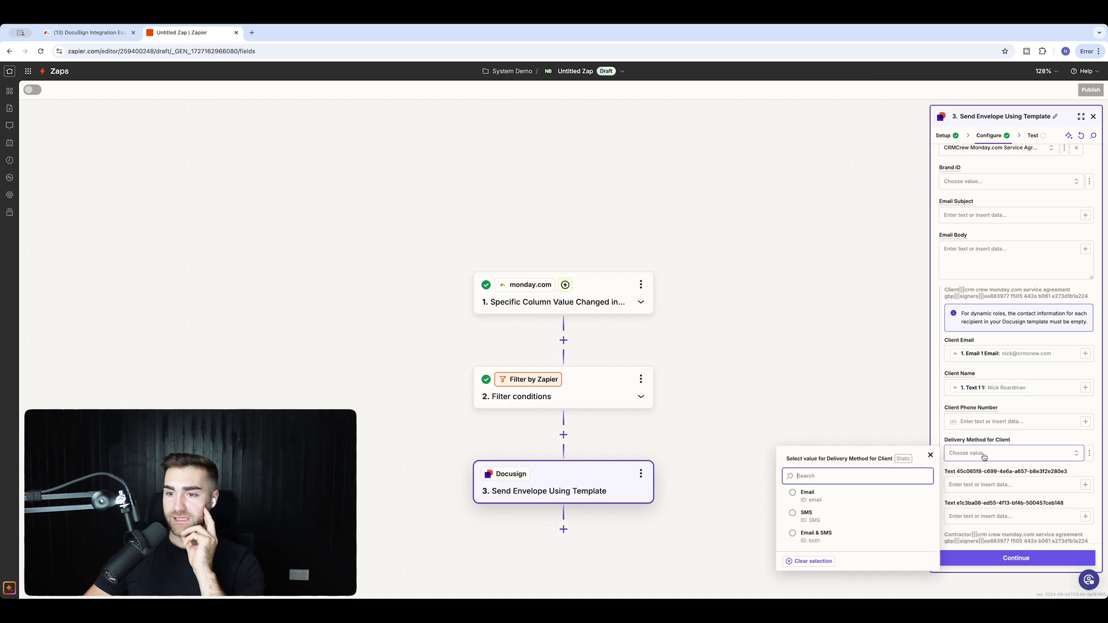
pyautogui.click(807, 494)
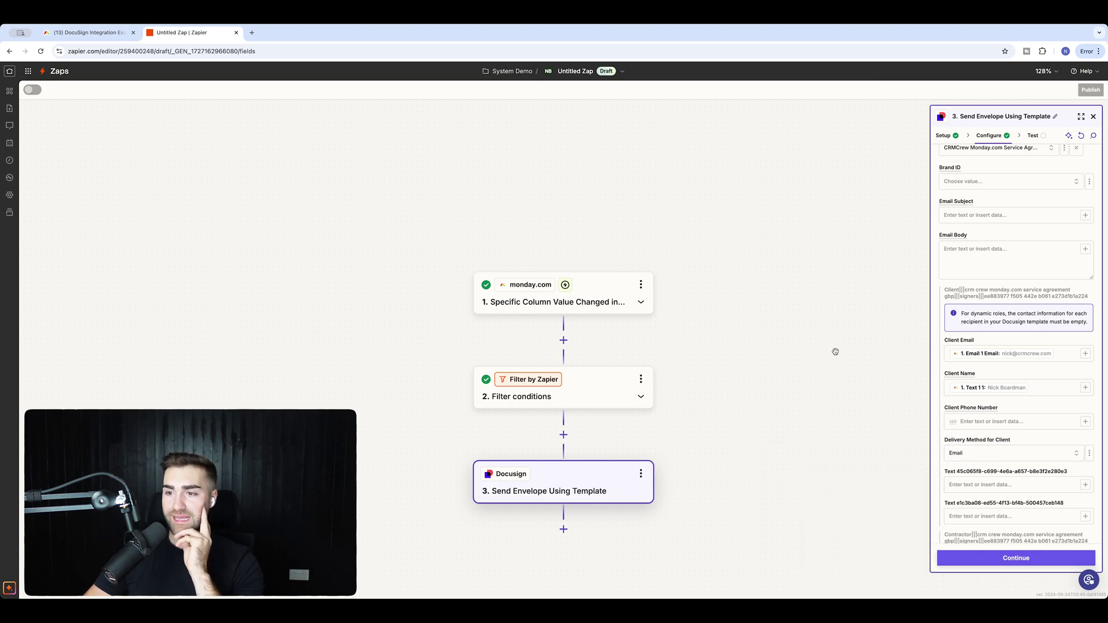
pyautogui.scroll(-3, 1013, 442)
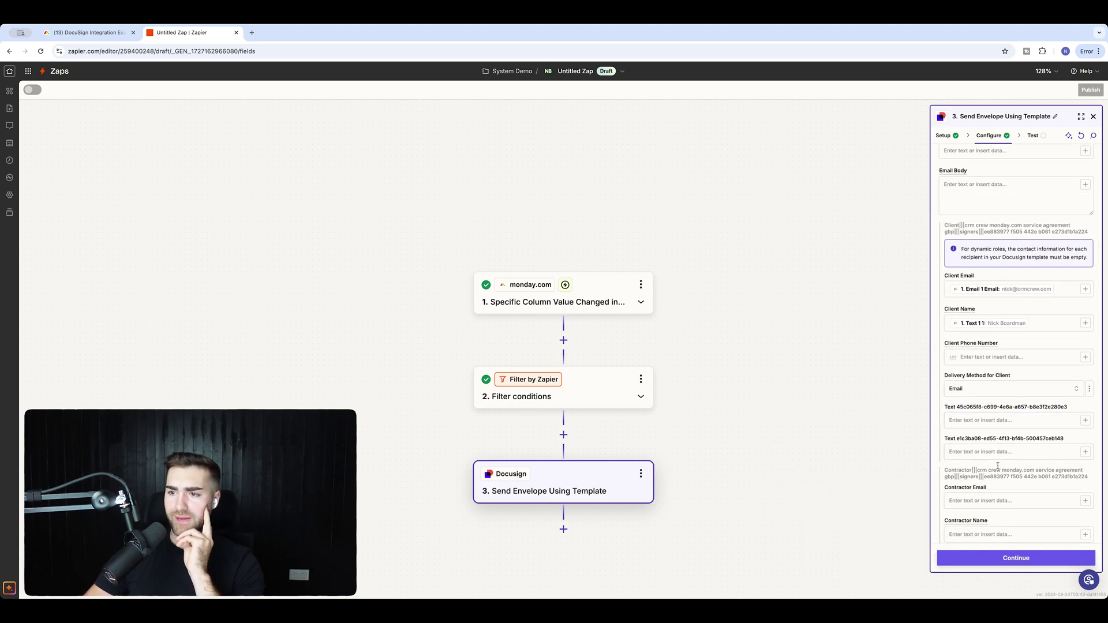
pyautogui.scroll(-2, 1013, 450)
pyautogui.scroll(-2, 1011, 514)
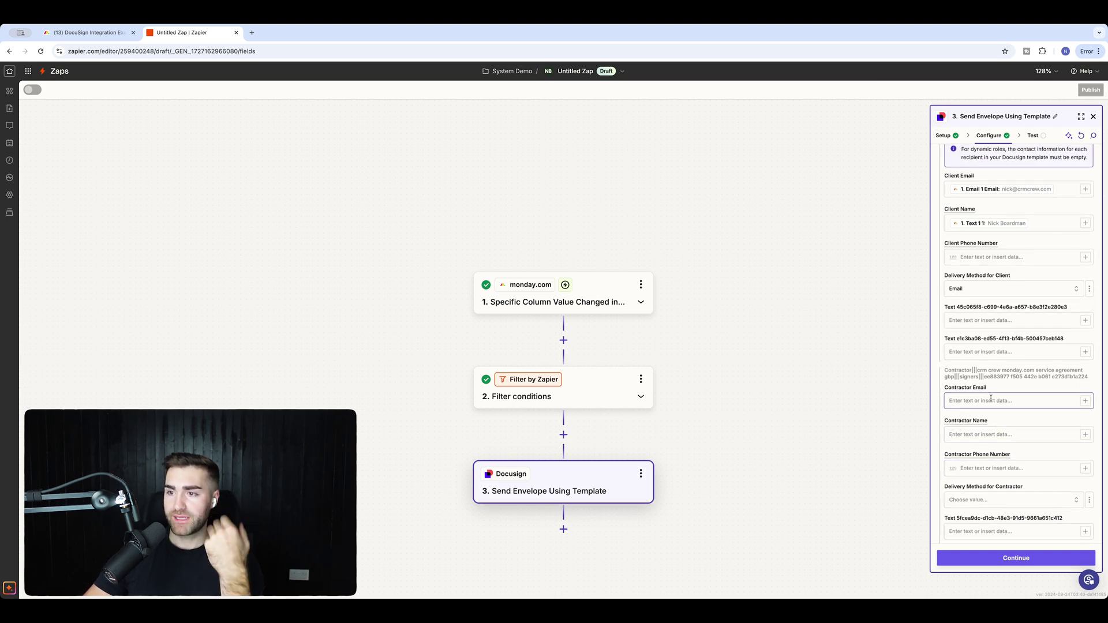
pyautogui.scroll(-1, 990, 400)
pyautogui.scroll(-2, 987, 415)
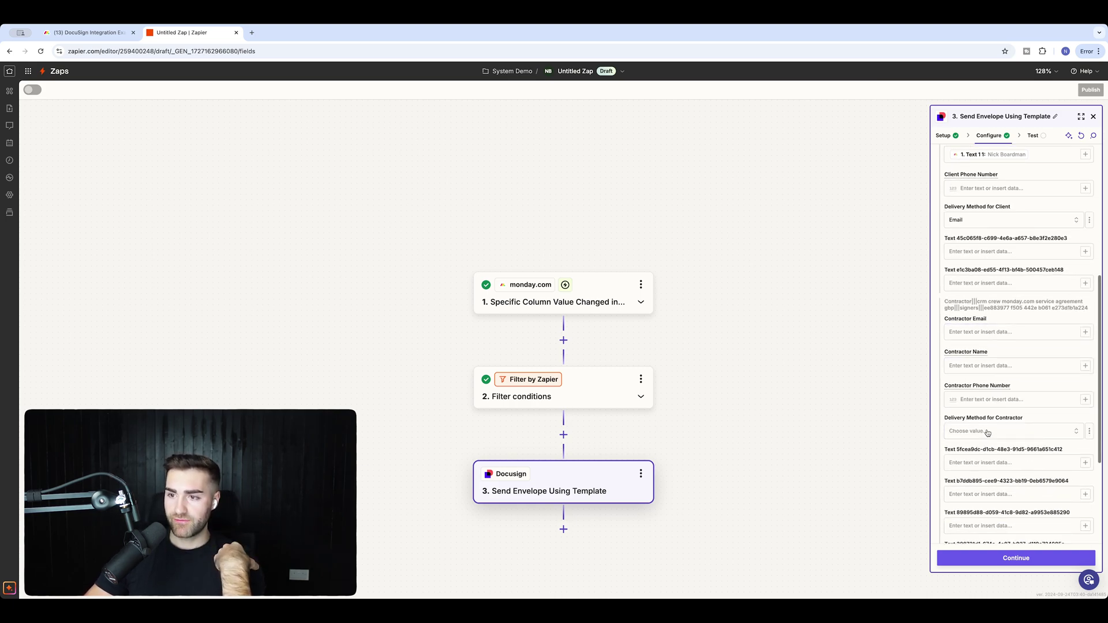
pyautogui.click(975, 555)
pyautogui.click(1047, 557)
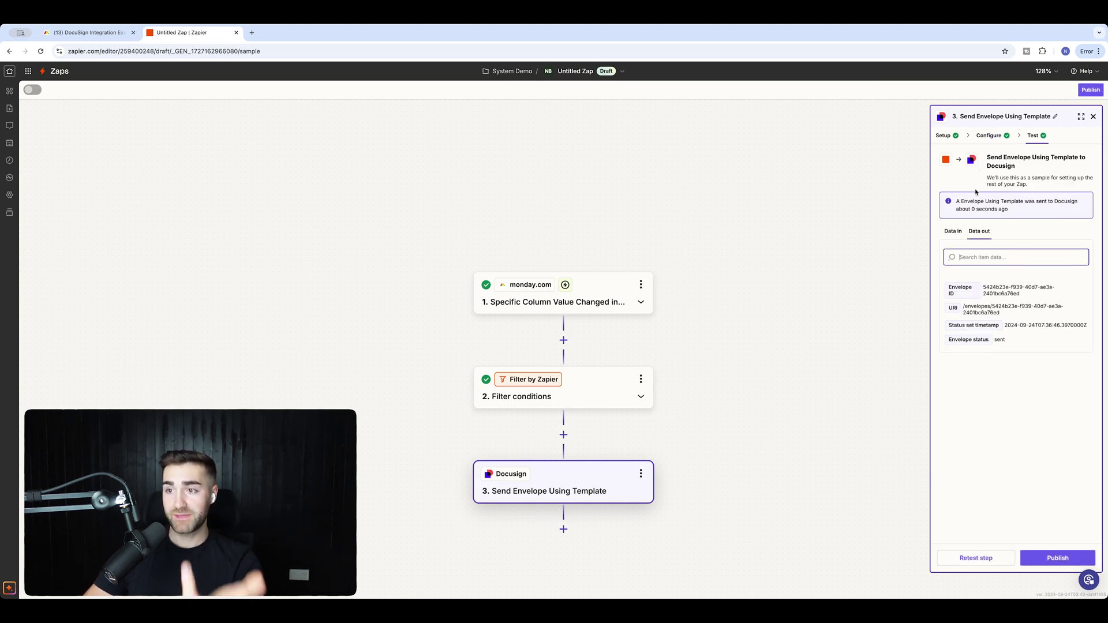
pyautogui.click(955, 233)
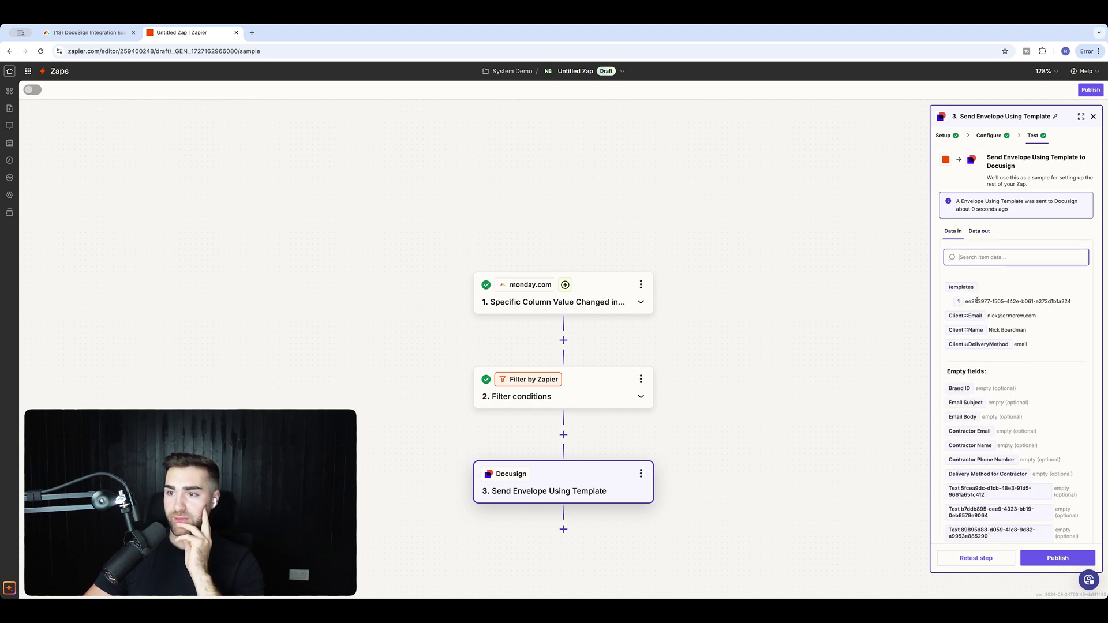
pyautogui.click(979, 231)
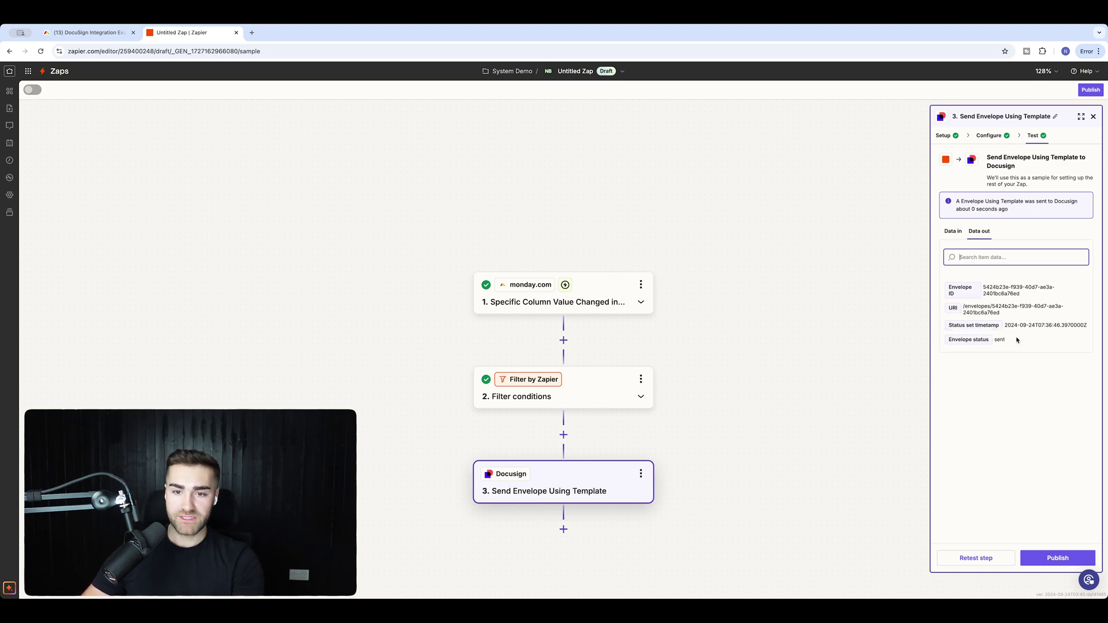
# Add step 4 as a monday.com Change Multiple Columns Value action and continue.
pyautogui.click(563, 529)
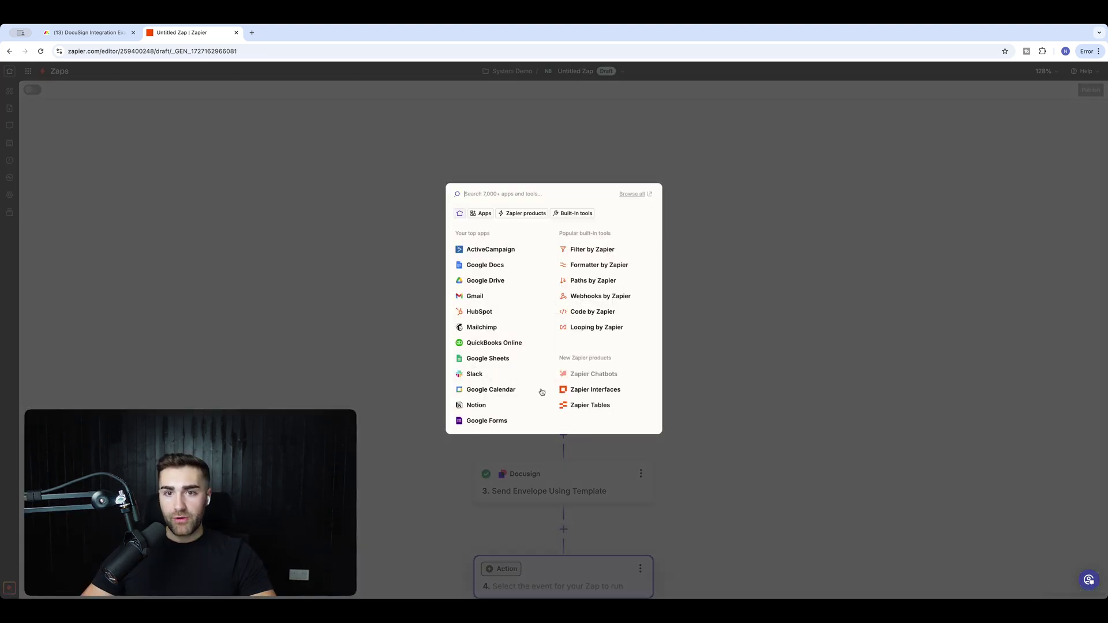
pyautogui.write('monday.com')
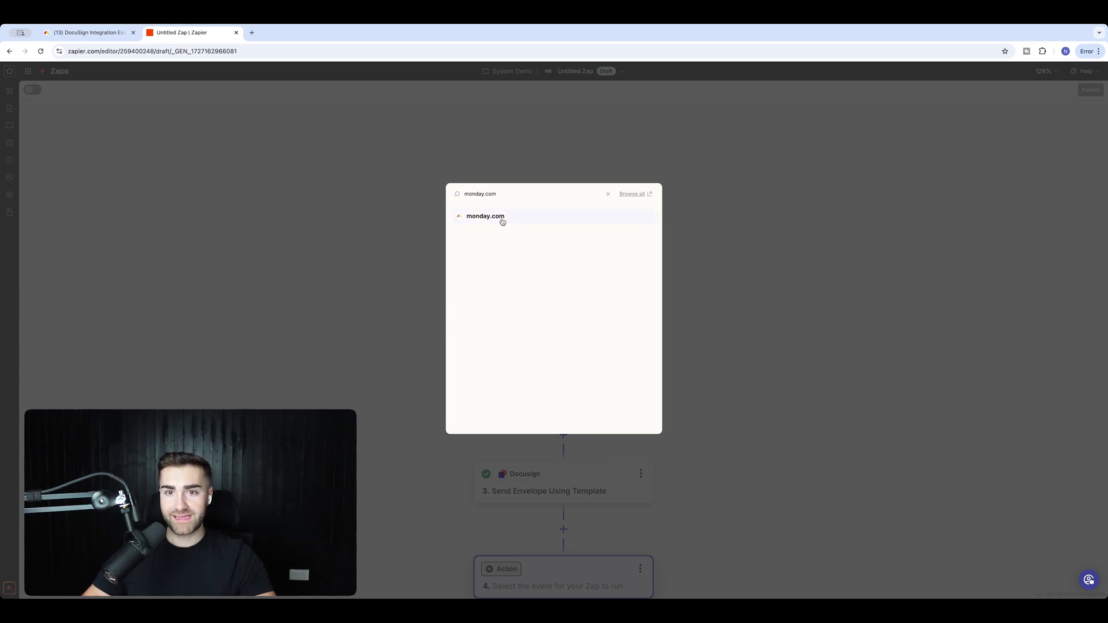
pyautogui.click(503, 218)
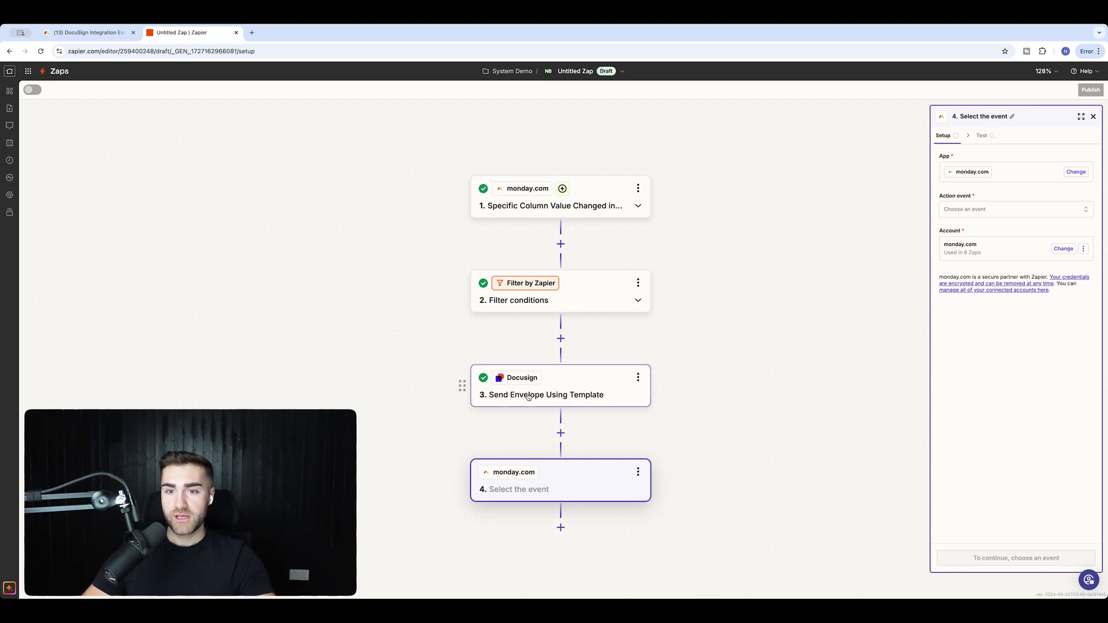
pyautogui.click(979, 211)
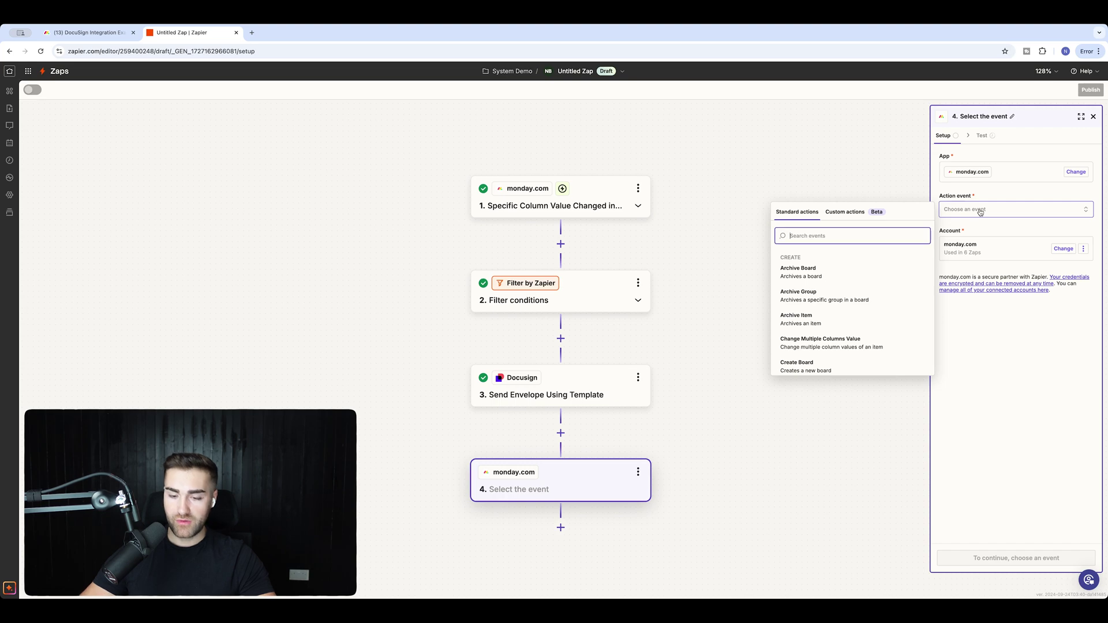
pyautogui.write('change')
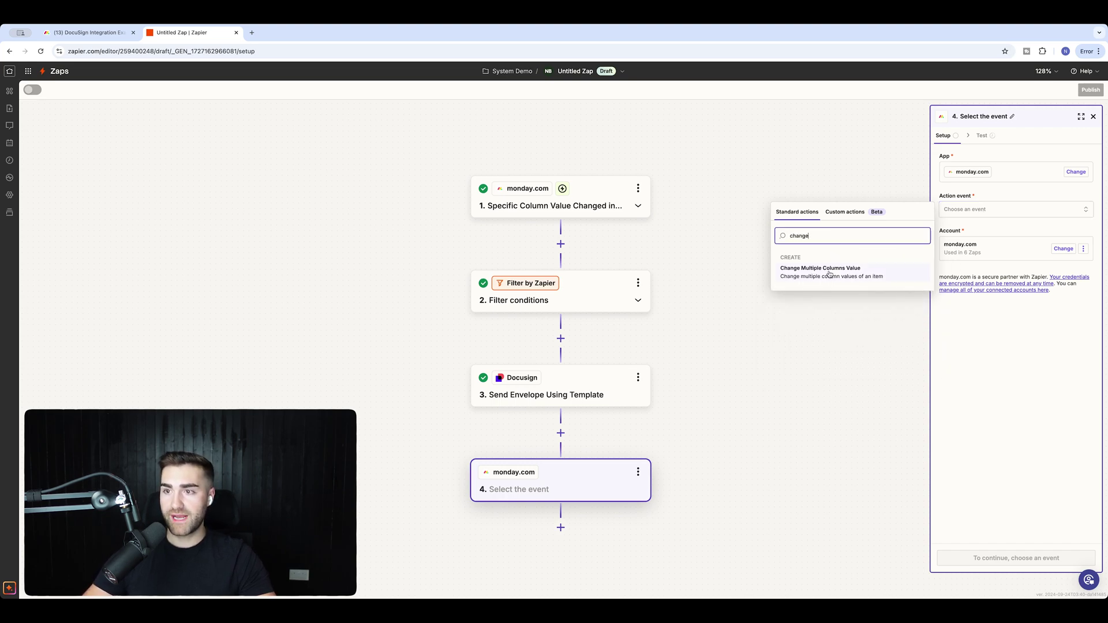
pyautogui.click(830, 272)
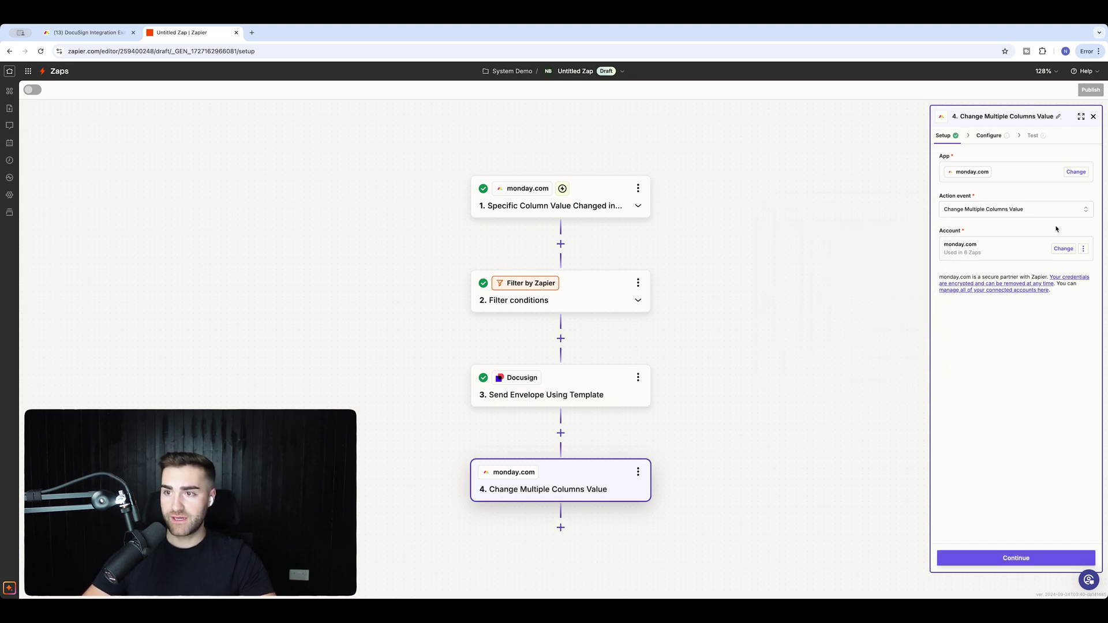
pyautogui.click(968, 558)
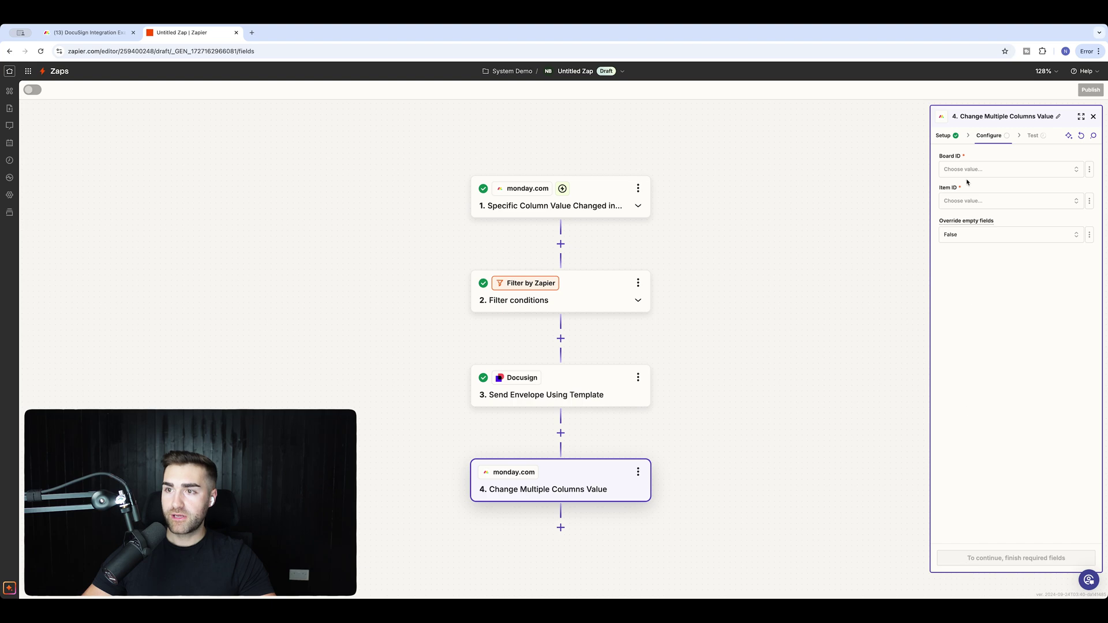
# Target the DocuSign Integration Example board and map step 1's Item Id into Item ID.
pyautogui.click(955, 169)
pyautogui.click(844, 236)
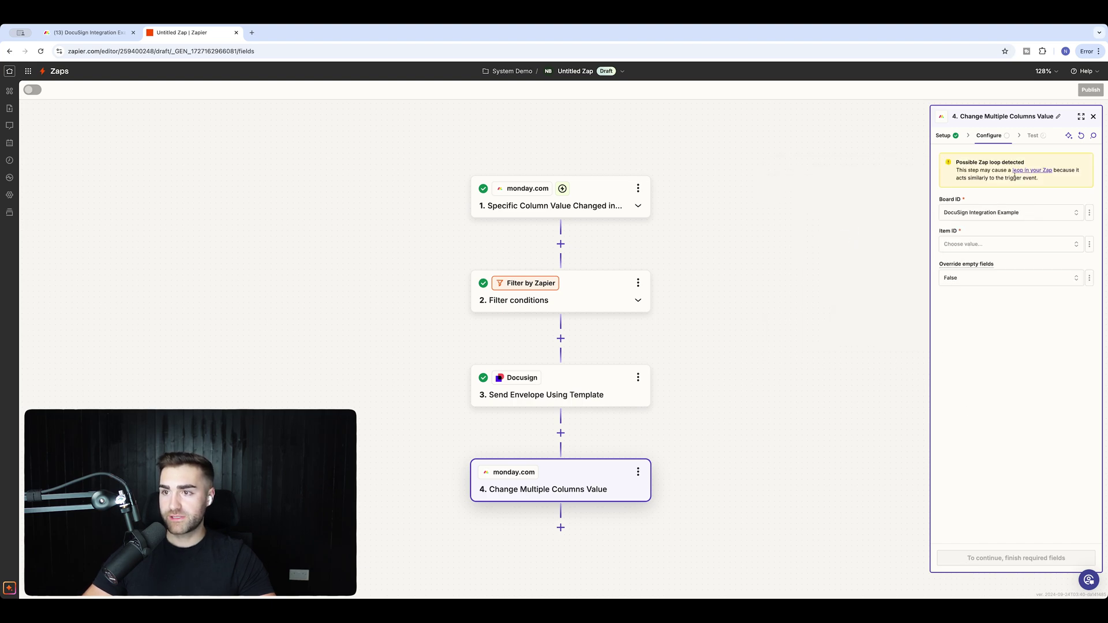
pyautogui.click(969, 243)
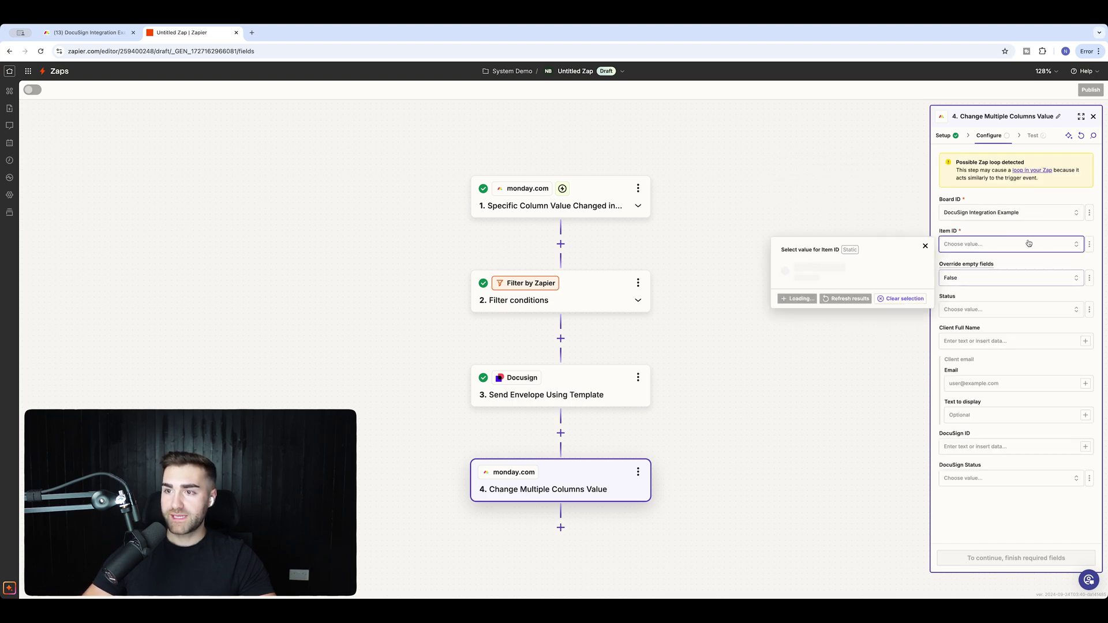
pyautogui.click(858, 217)
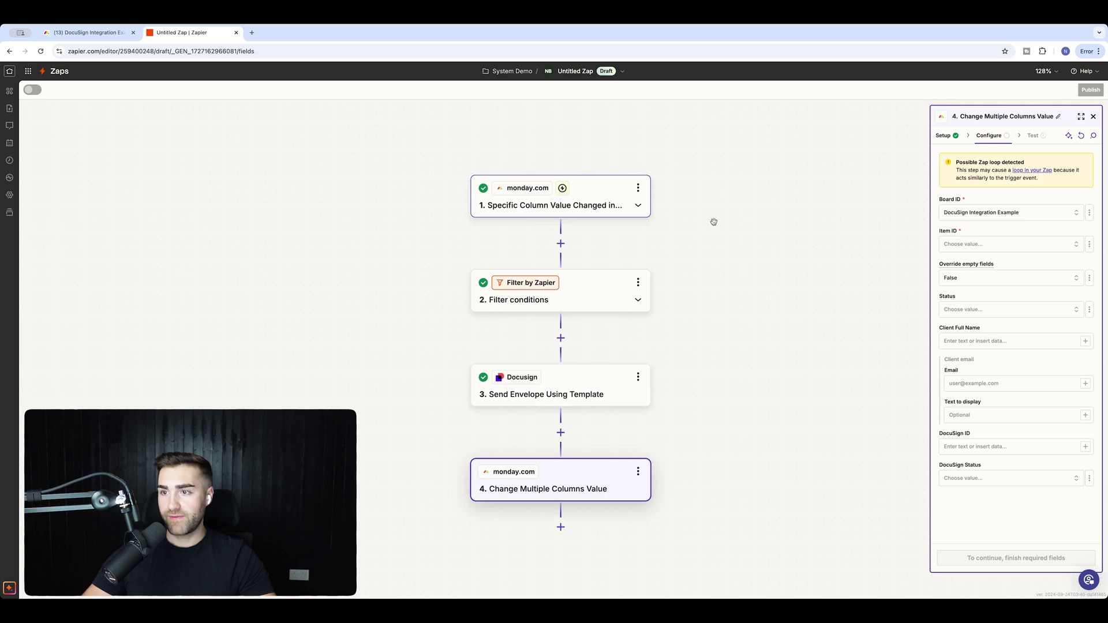
pyautogui.click(1088, 245)
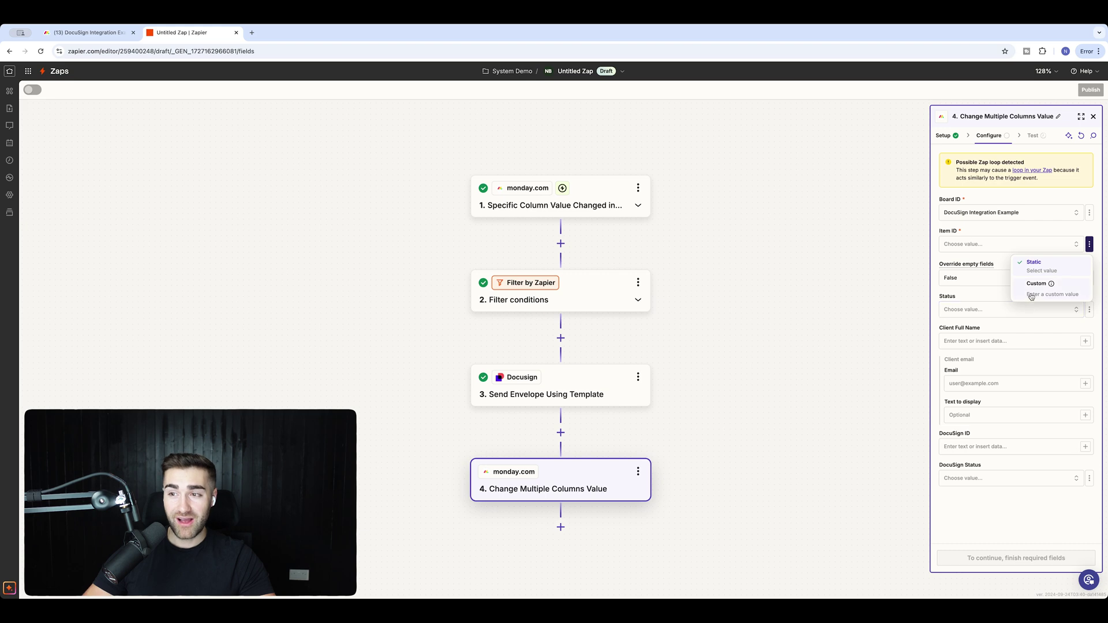
pyautogui.click(1032, 296)
pyautogui.click(905, 317)
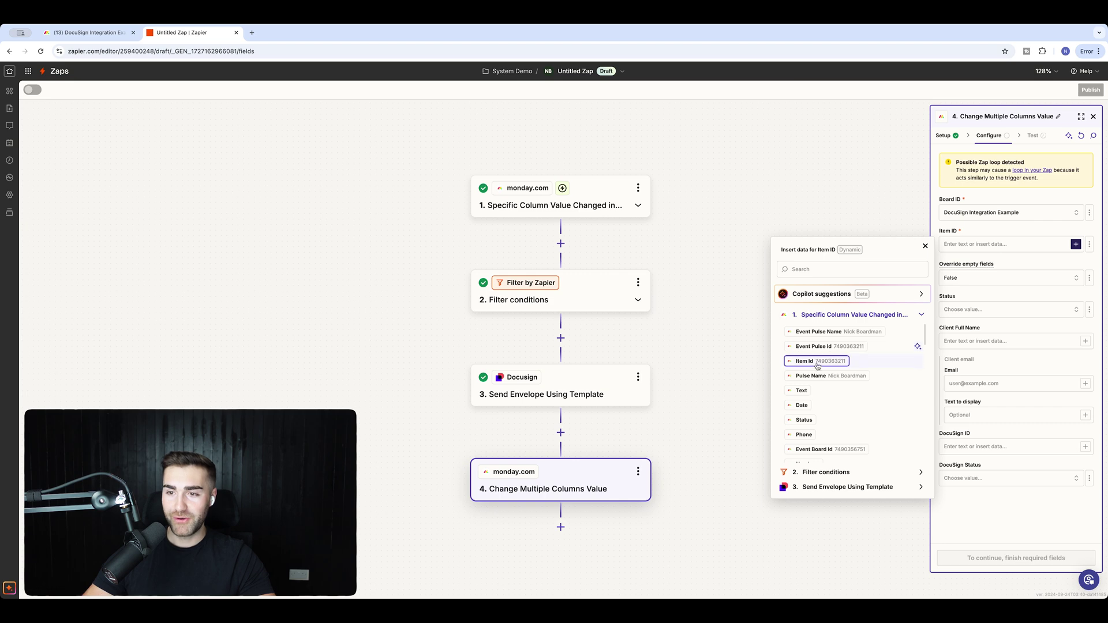
pyautogui.click(814, 361)
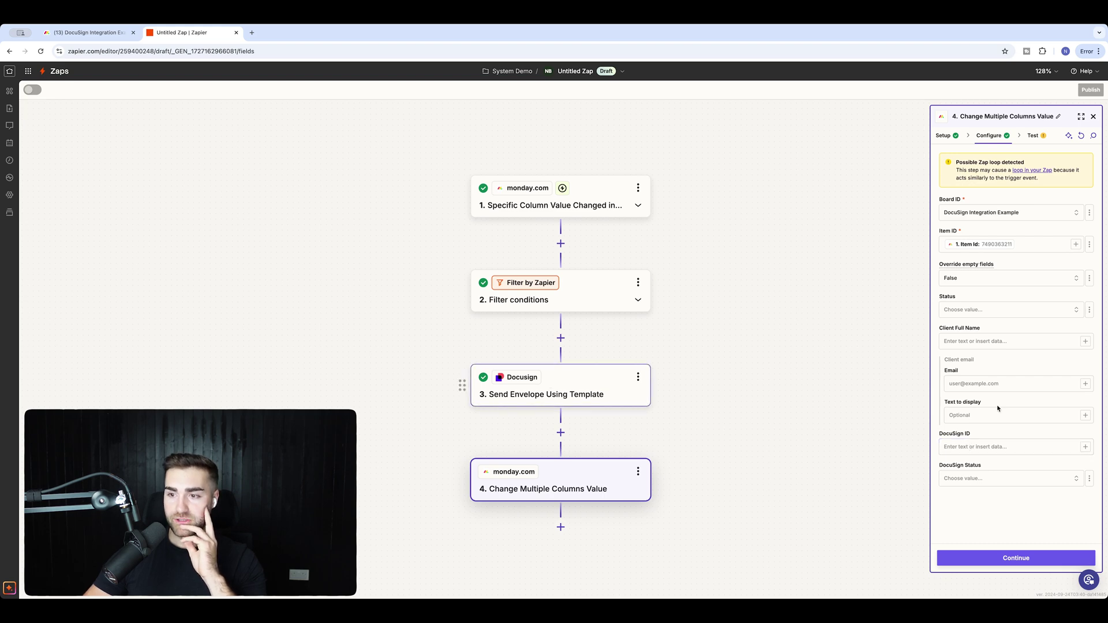
# Set DocuSign Status to Sent and map the Send Envelope step's Envelope ID into DocuSign ID.
pyautogui.click(991, 478)
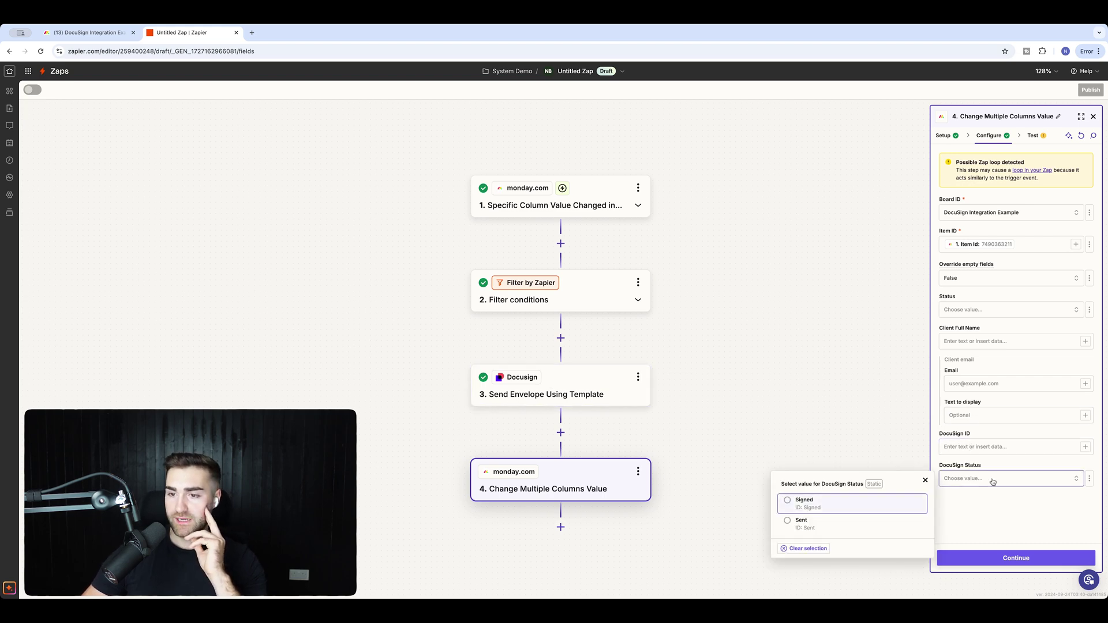
pyautogui.click(825, 524)
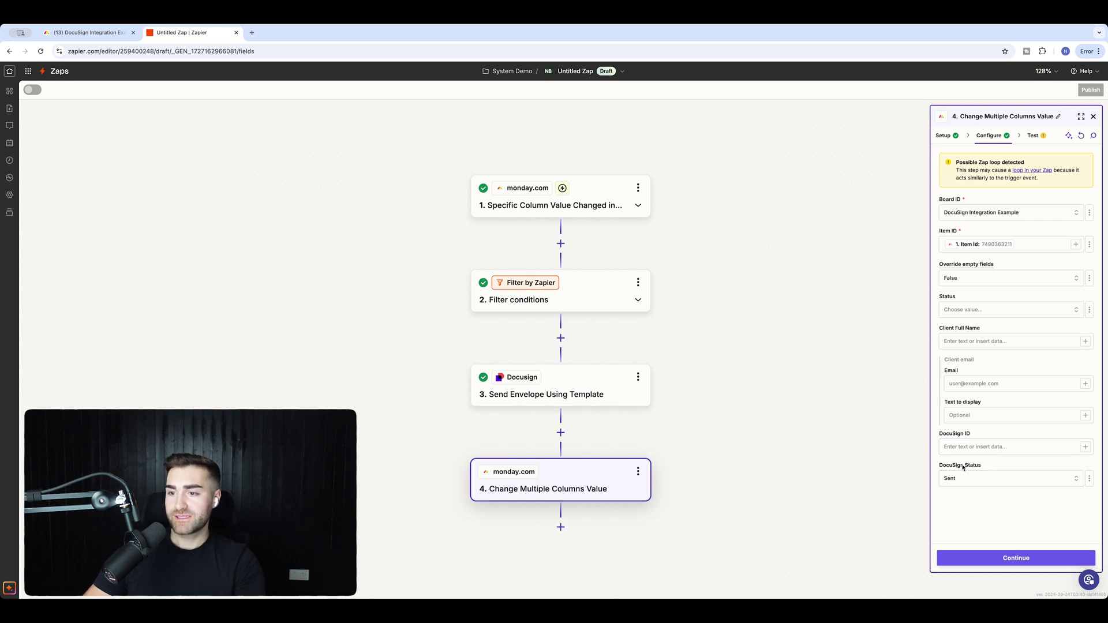
pyautogui.click(958, 447)
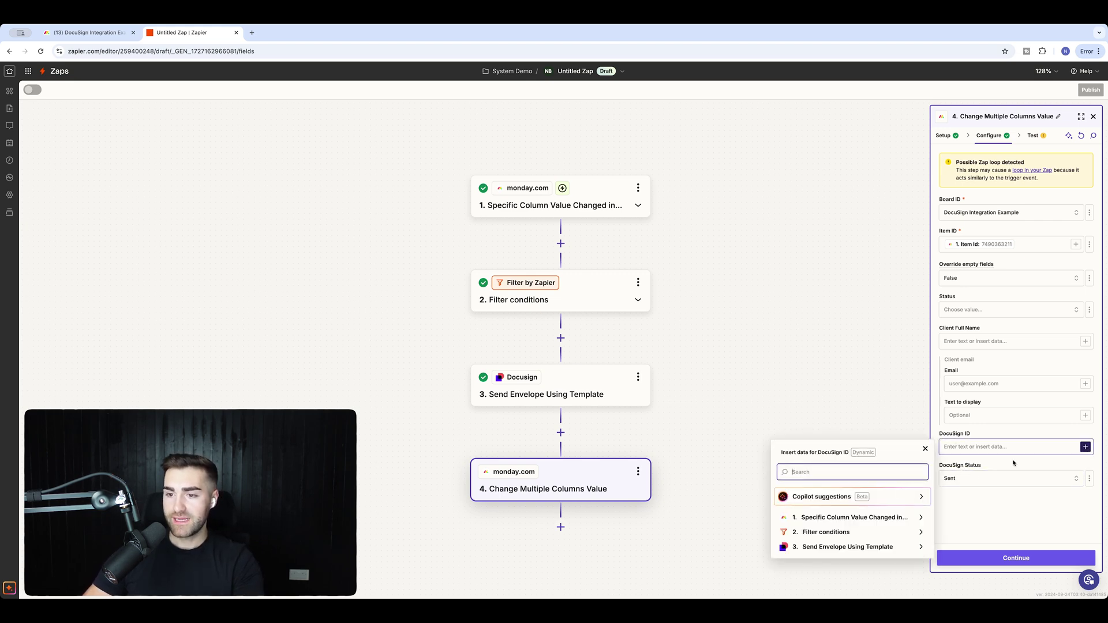
pyautogui.click(826, 545)
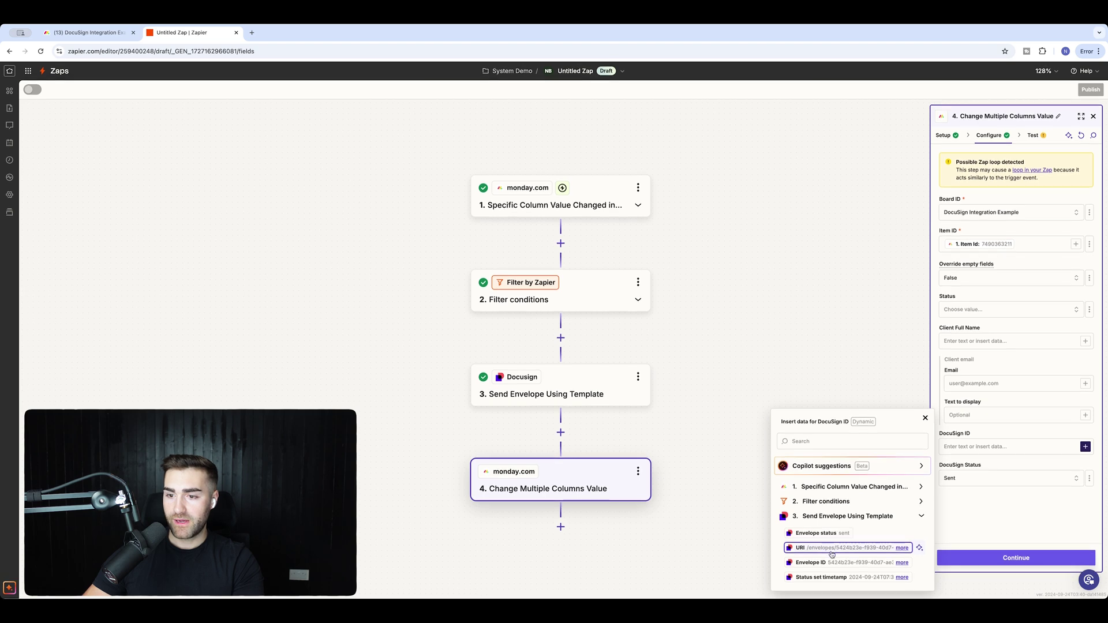
pyautogui.click(842, 563)
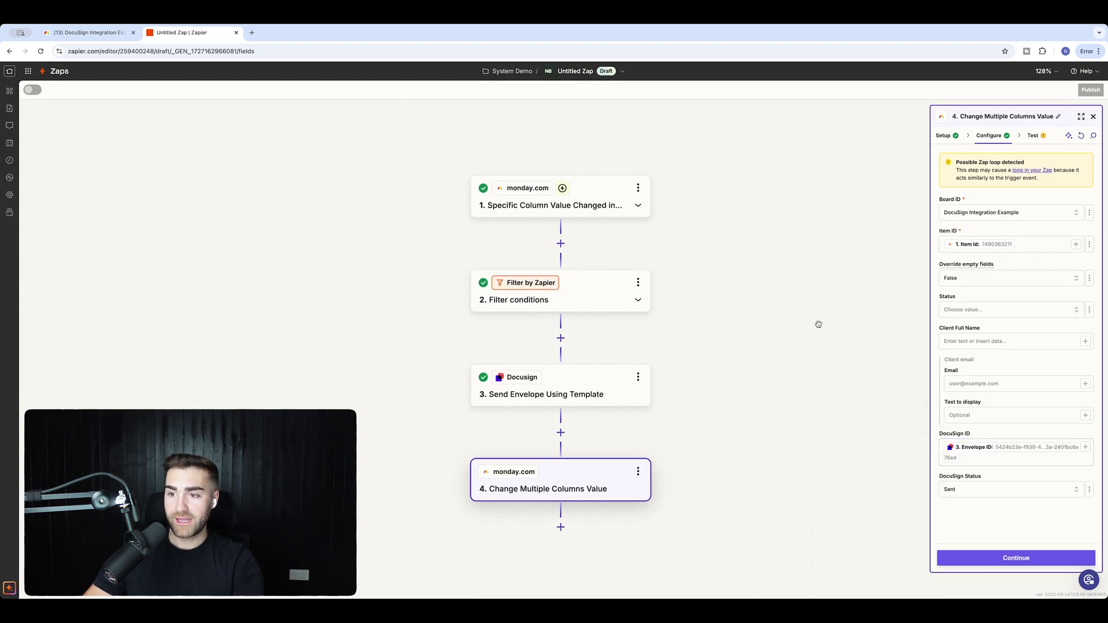
pyautogui.click(1004, 558)
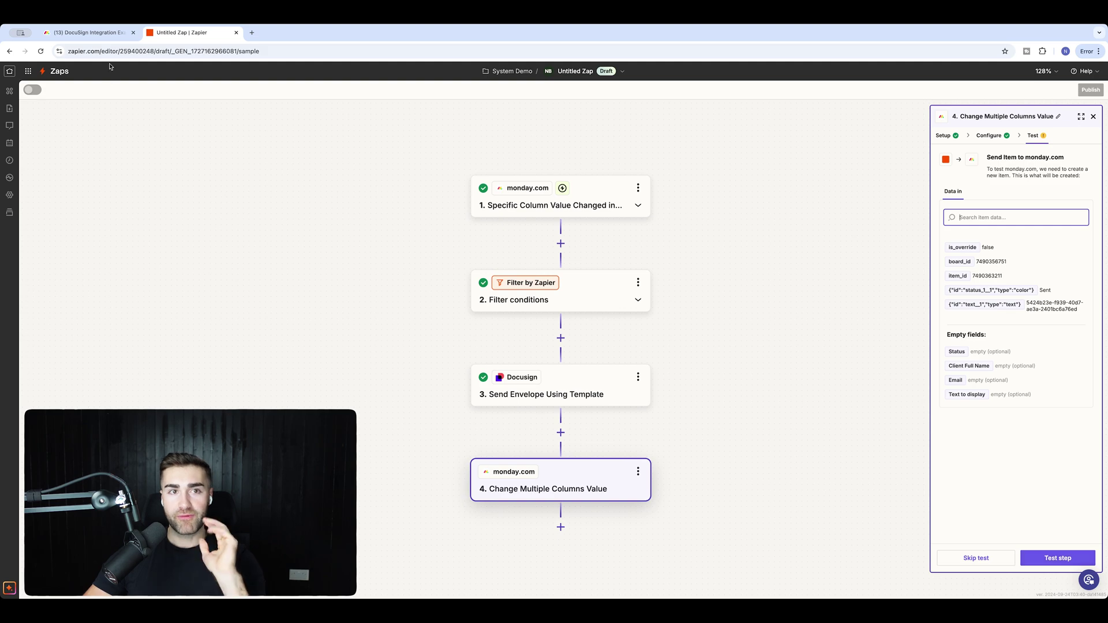
# Test the monday.com update and confirm the board item shows the envelope ID and Sent status.
pyautogui.click(96, 30)
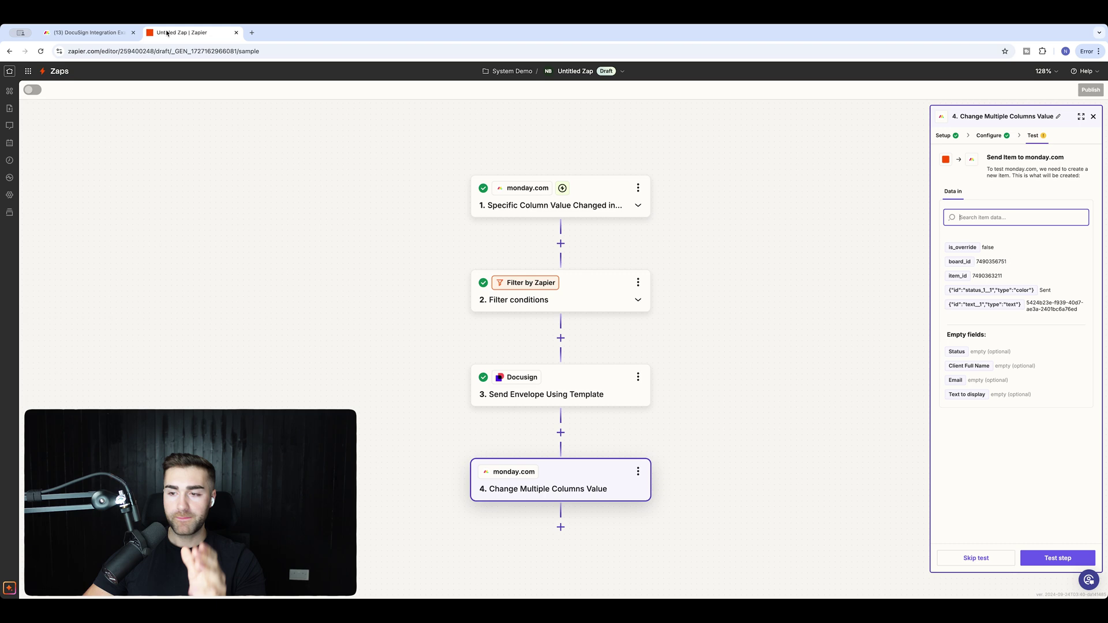
pyautogui.click(184, 32)
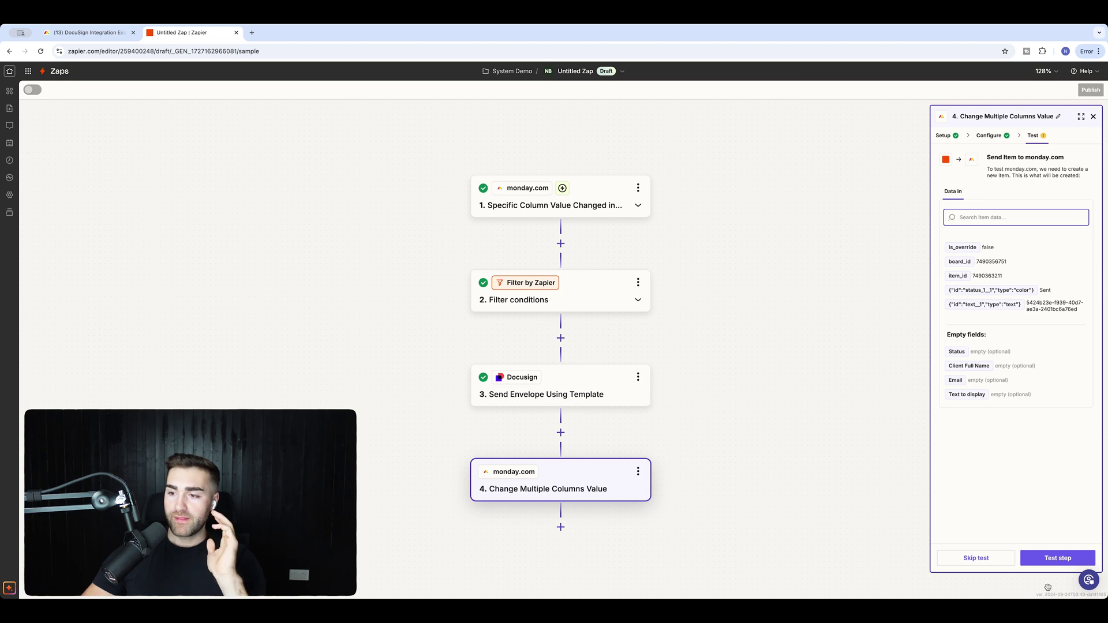
pyautogui.click(1037, 559)
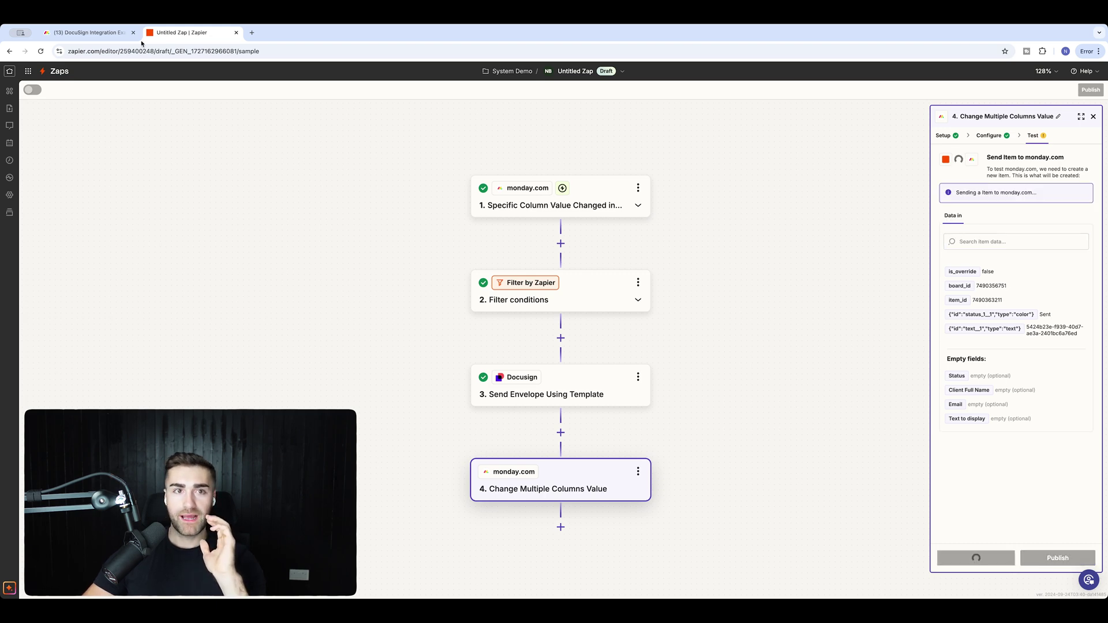
pyautogui.click(89, 32)
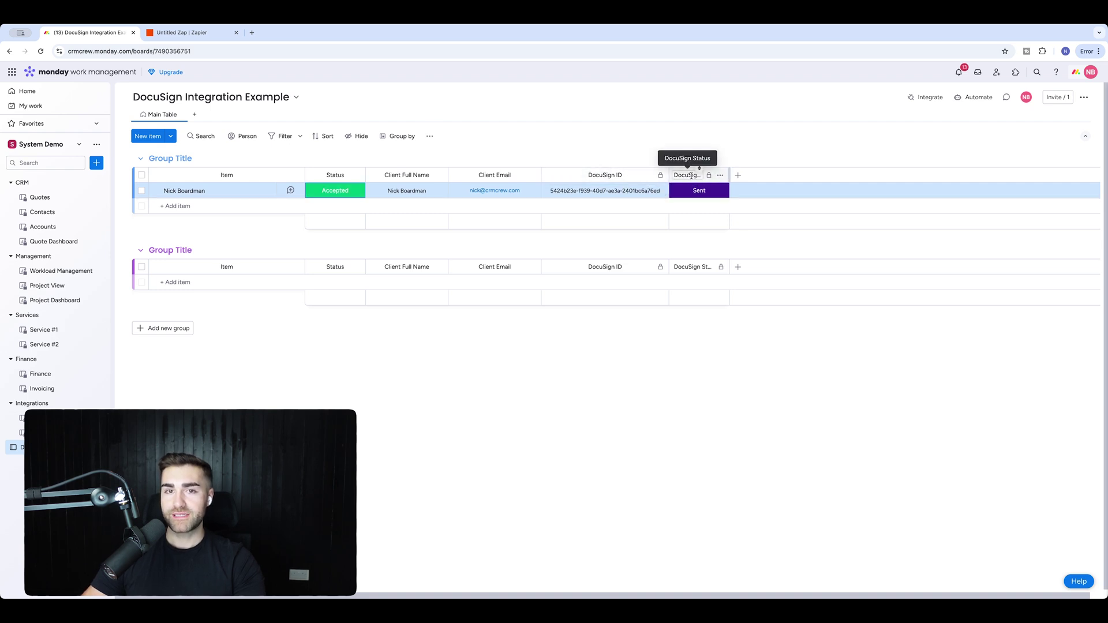
pyautogui.click(184, 34)
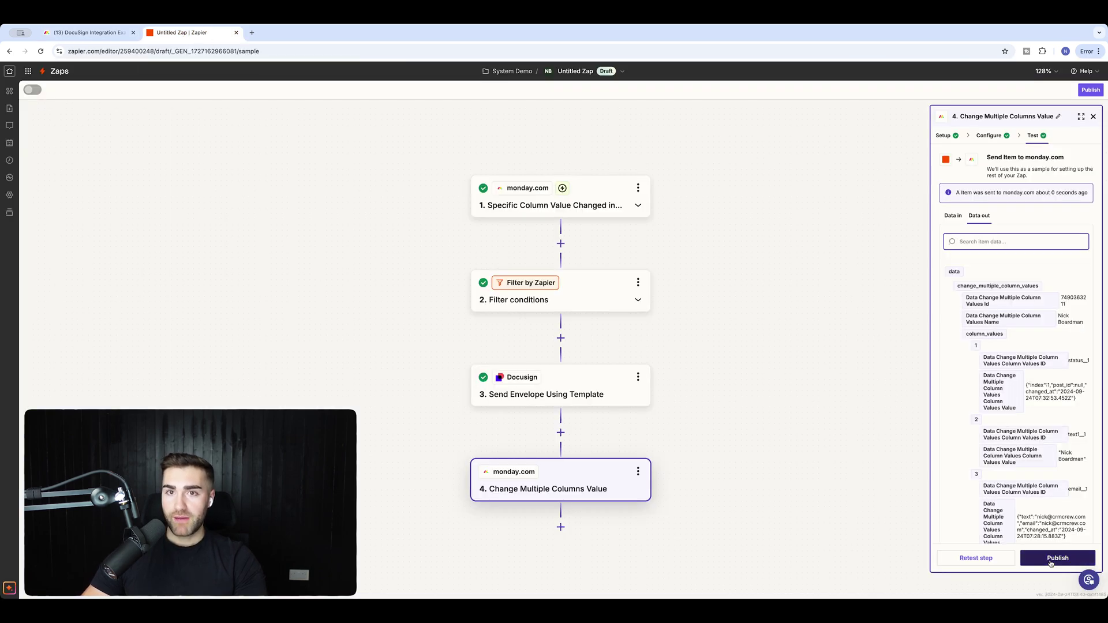
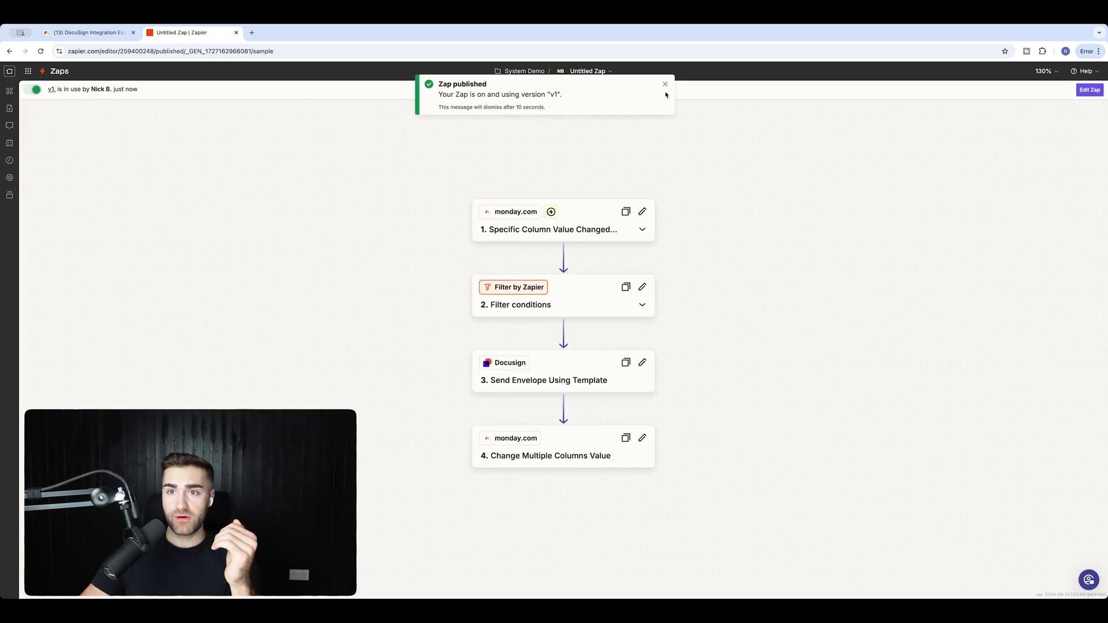
# Rename the Zap to 'Quote Accepted → DocuSign Sent' and return to the System Demo folder.
pyautogui.click(664, 84)
pyautogui.click(593, 71)
pyautogui.click(556, 97)
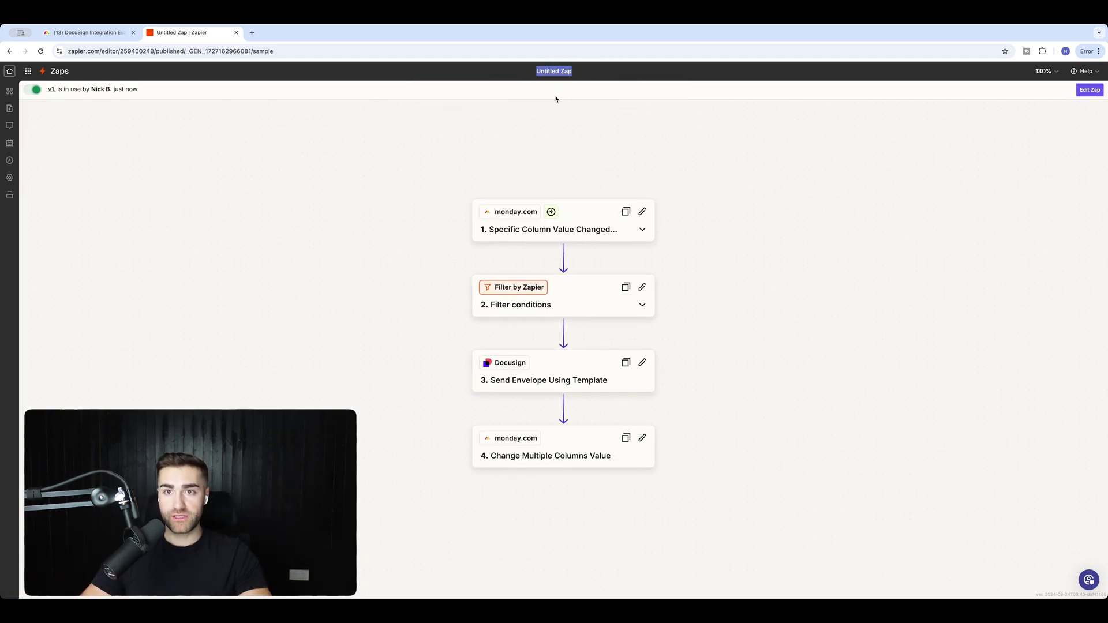
pyautogui.write('DocuSi')
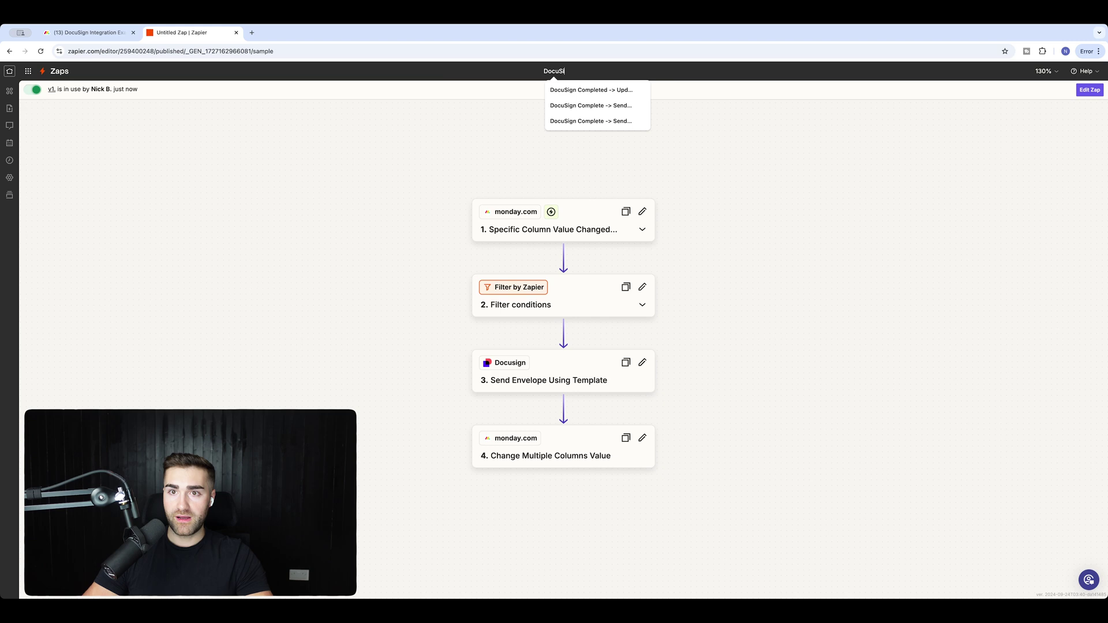
pyautogui.write('gn S')
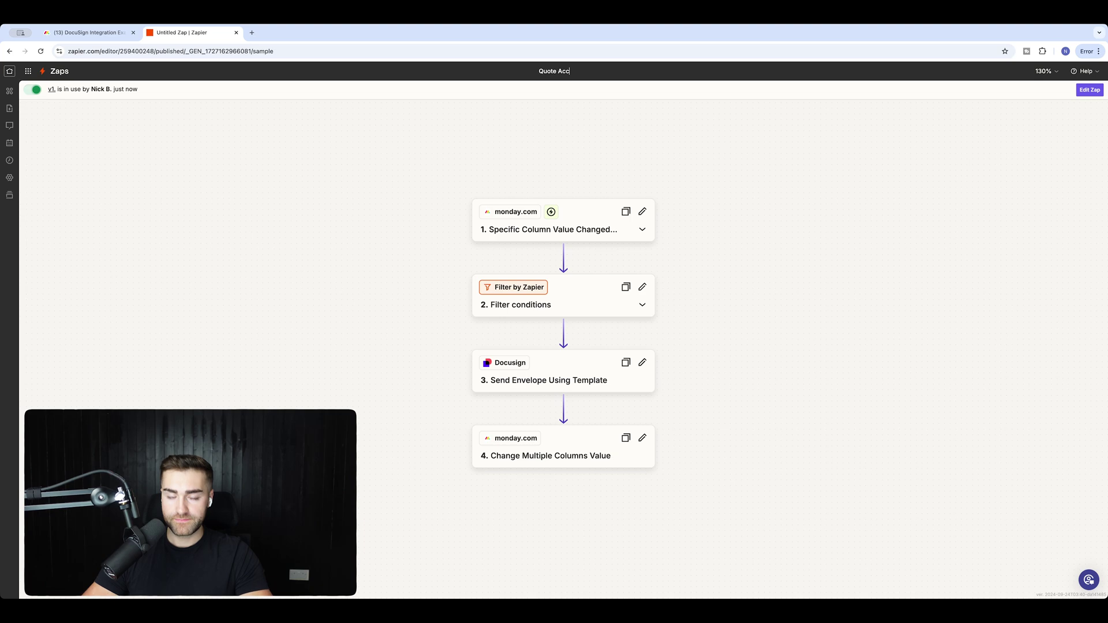
pyautogui.write('d → Do')
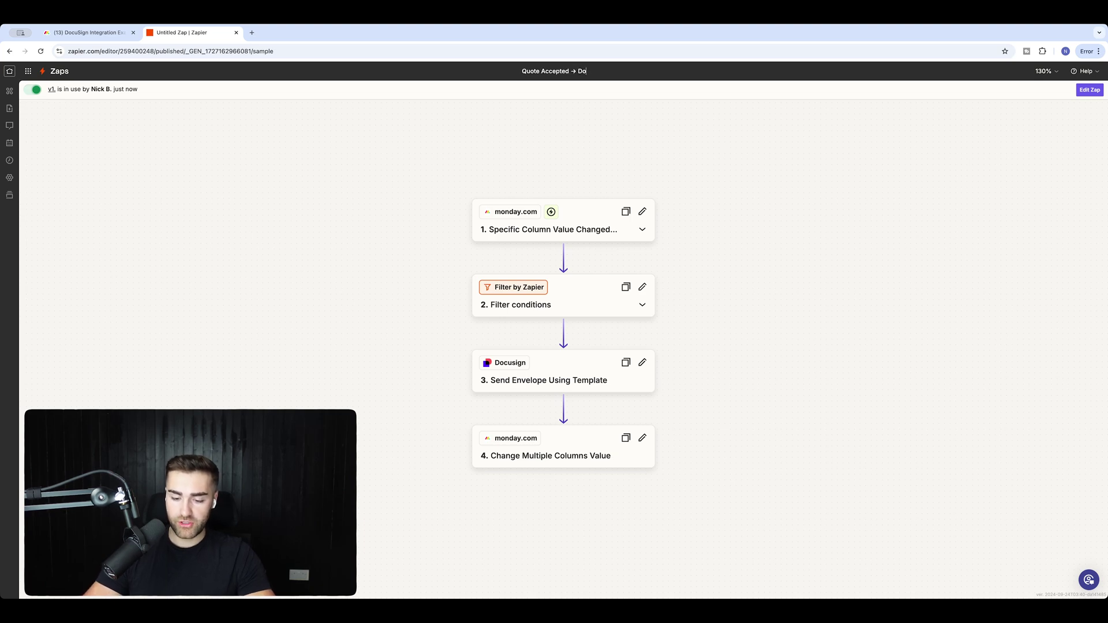
pyautogui.write('cuSign Sent')
pyautogui.press('Return')
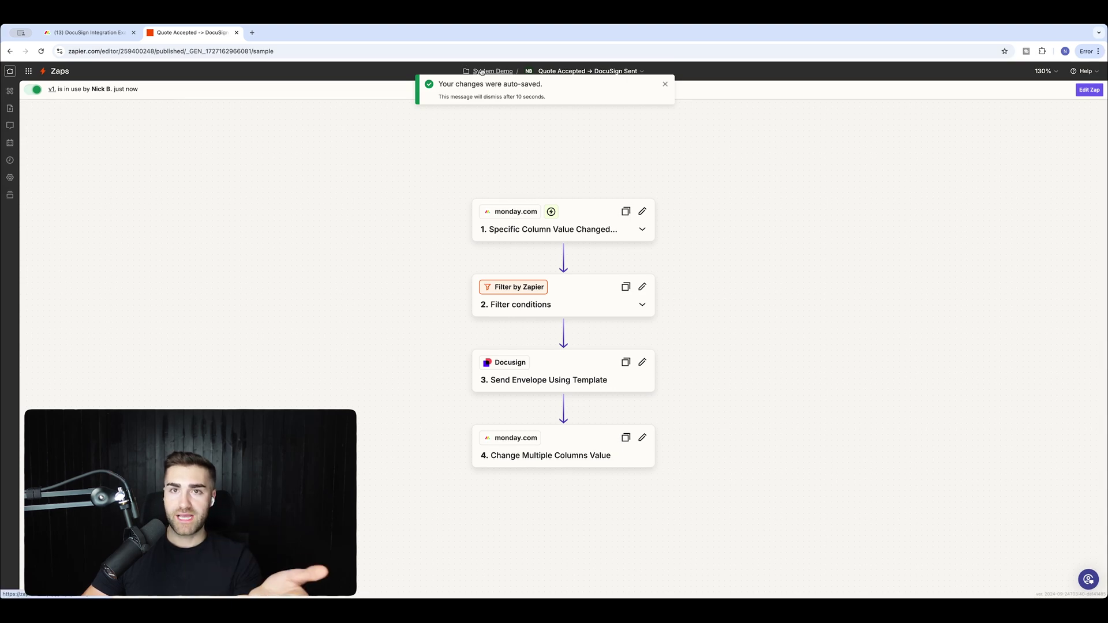
pyautogui.click(481, 71)
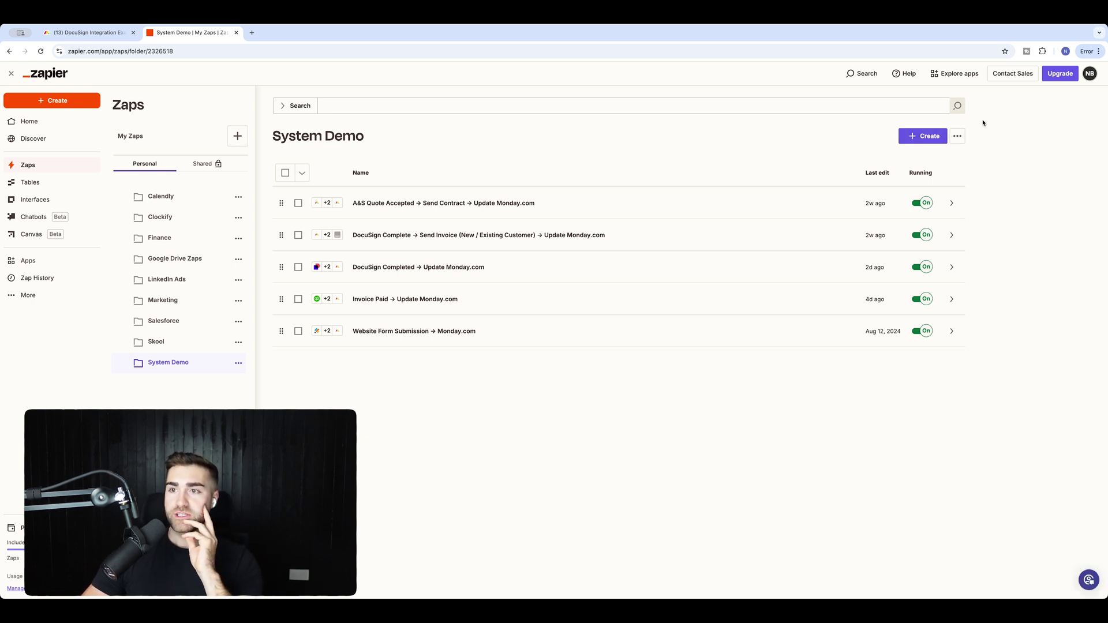
# Create a new Zap in the folder with Docusign as its trigger app.
pyautogui.click(916, 136)
pyautogui.click(874, 157)
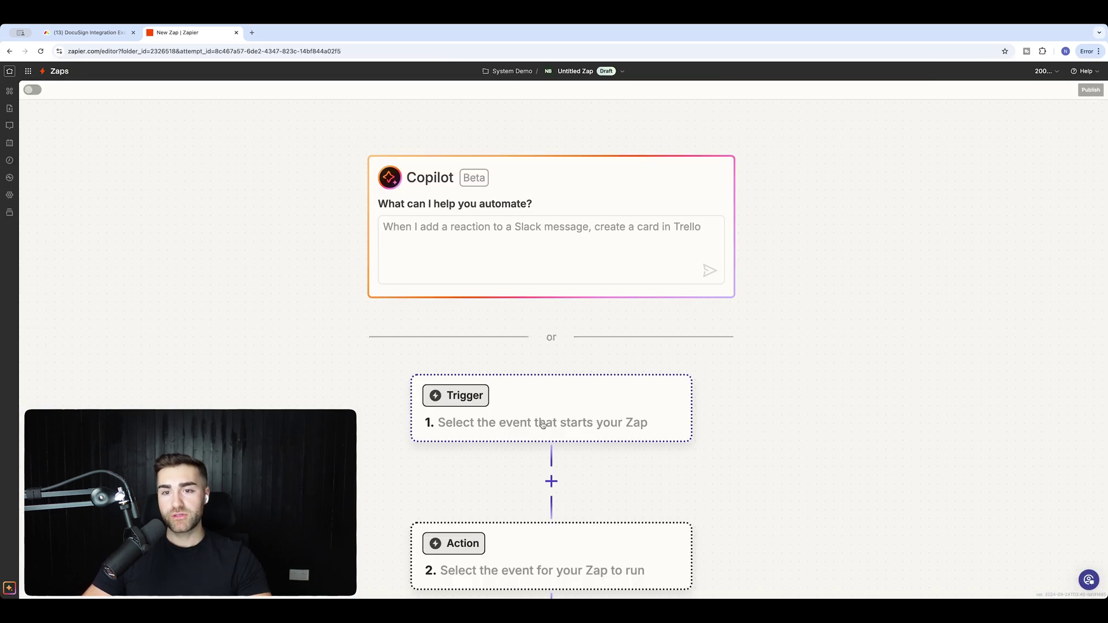
pyautogui.click(543, 424)
pyautogui.press('Escape')
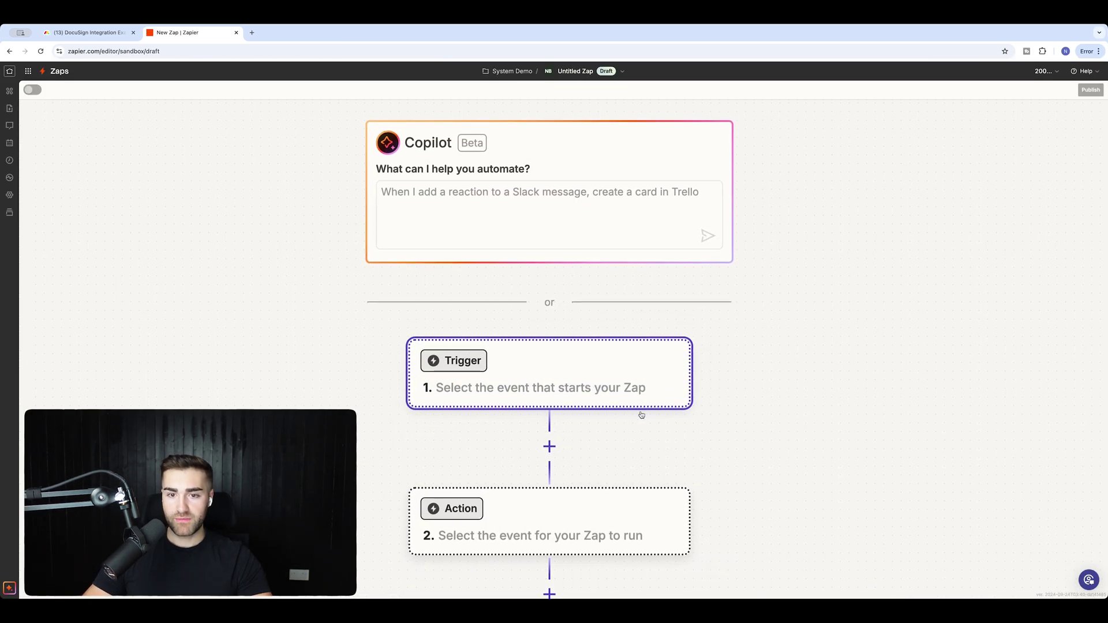
pyautogui.click(588, 371)
pyautogui.write('docusign')
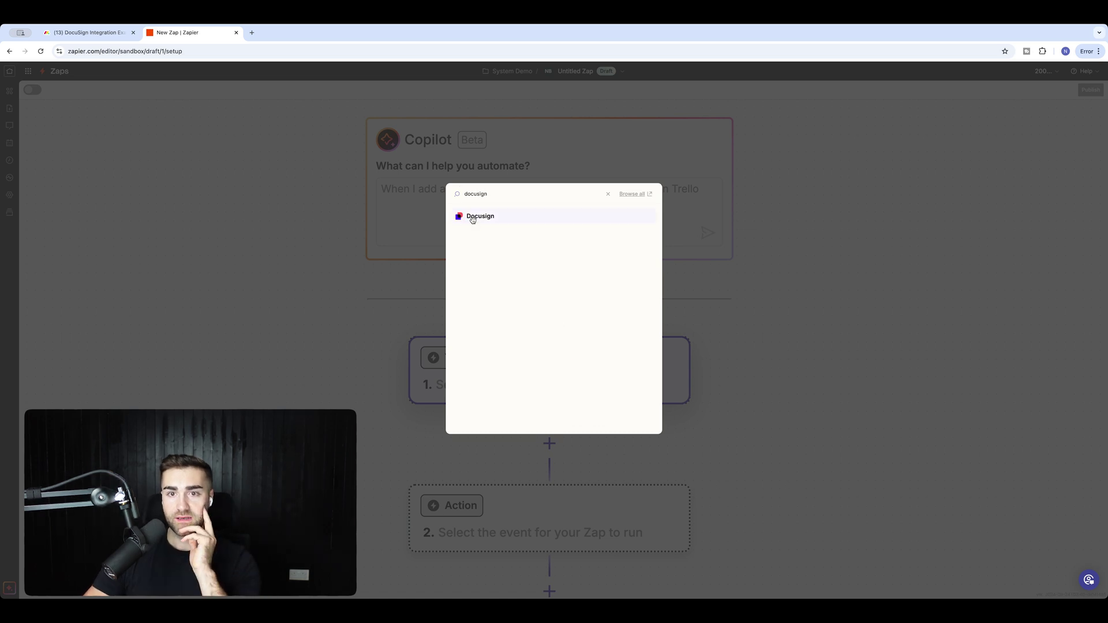
pyautogui.click(472, 218)
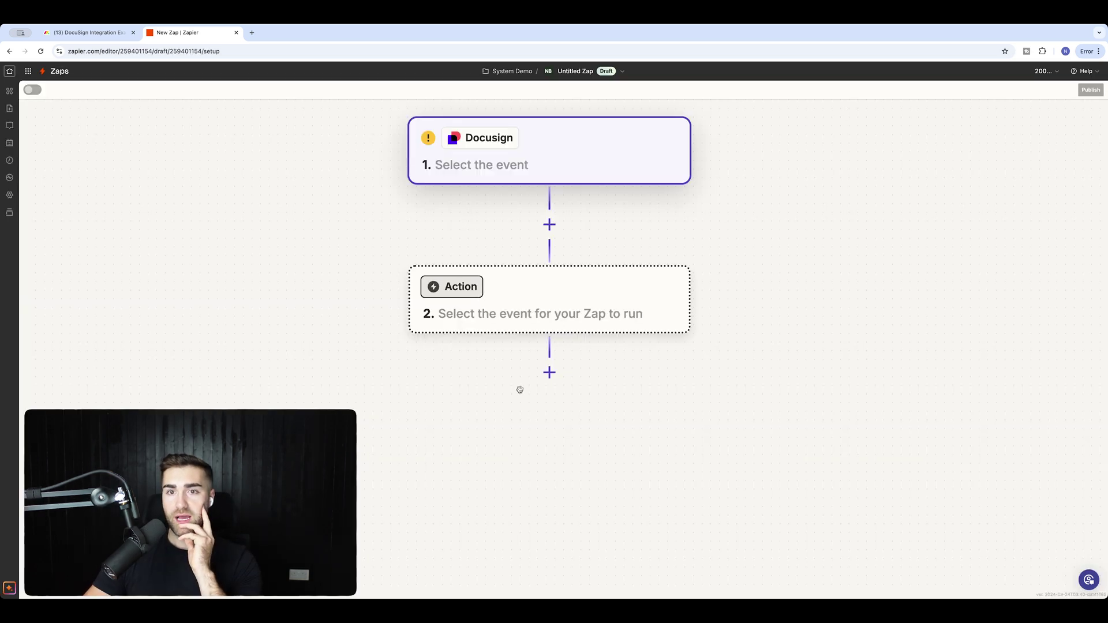
# Set the trigger event to Envelope Status Updated and connect the existing Docusign account.
pyautogui.click(983, 210)
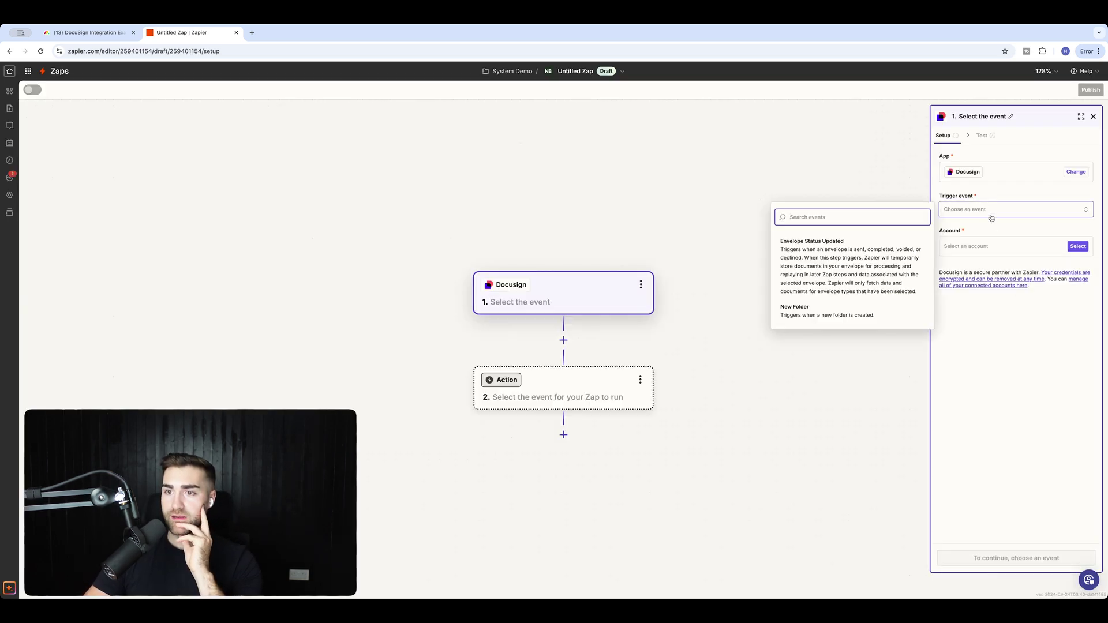
pyautogui.click(838, 263)
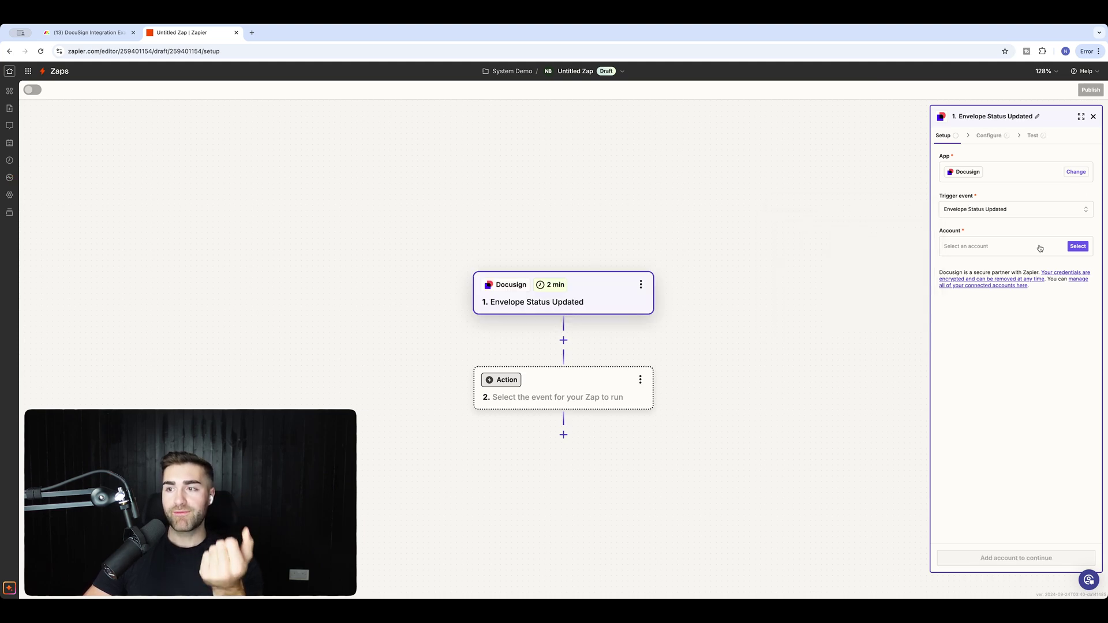
pyautogui.click(1077, 247)
pyautogui.click(838, 268)
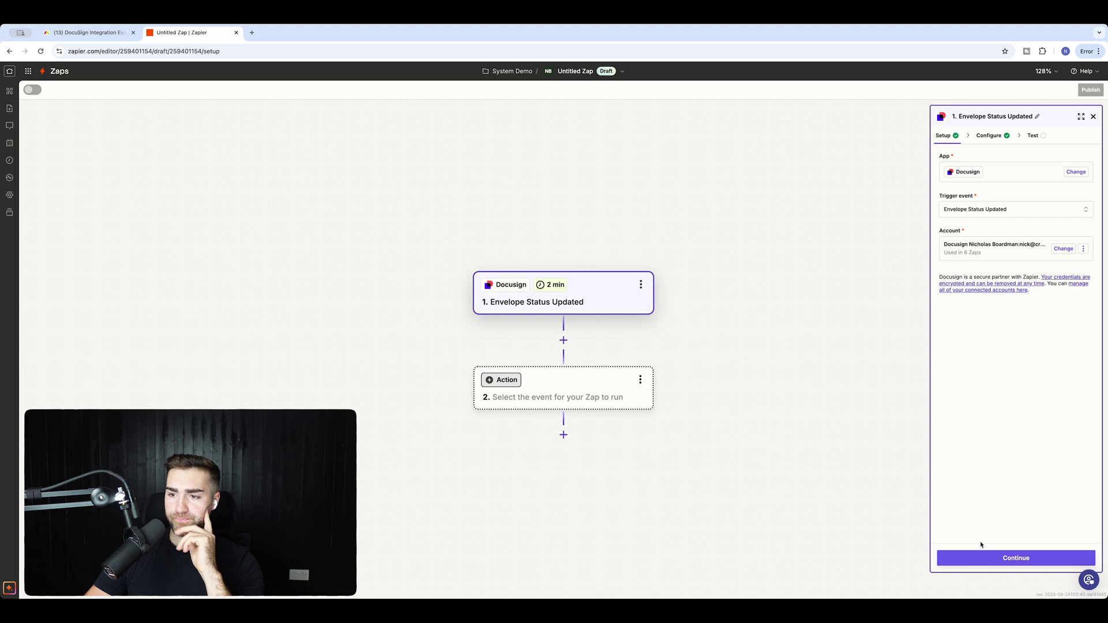
pyautogui.click(981, 557)
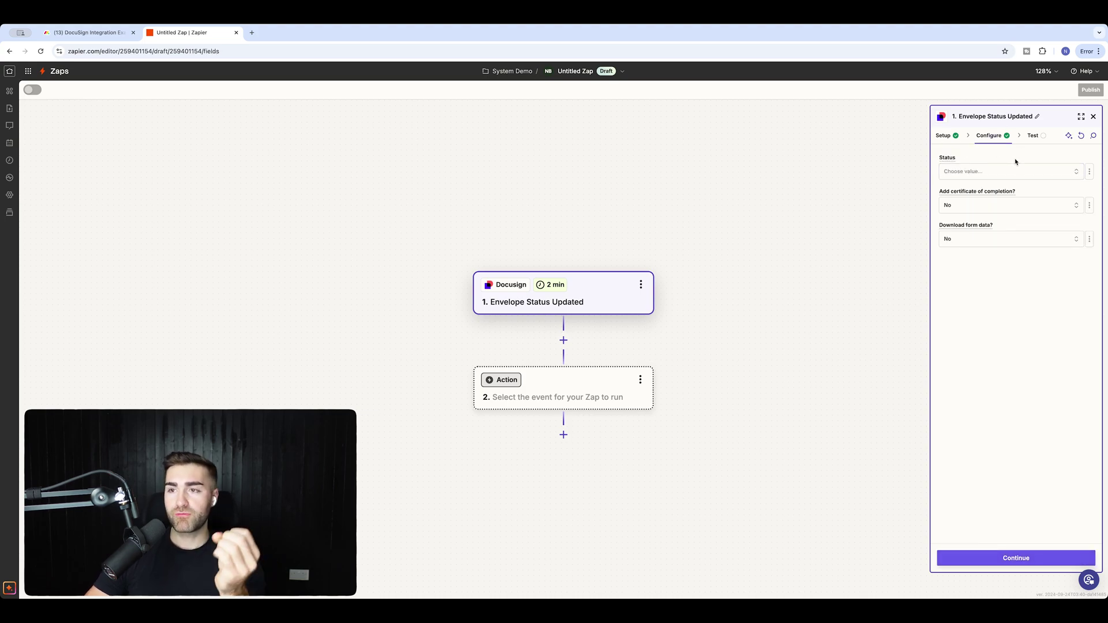
# Filter the trigger's envelope Status to Completed and continue to the test tab.
pyautogui.click(961, 176)
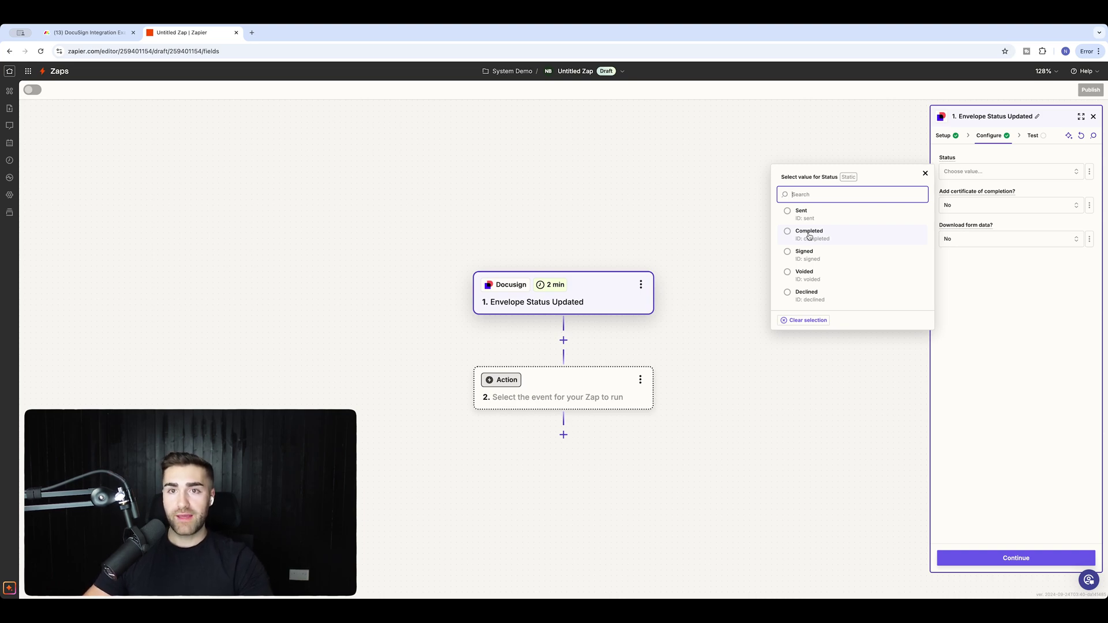
pyautogui.click(809, 234)
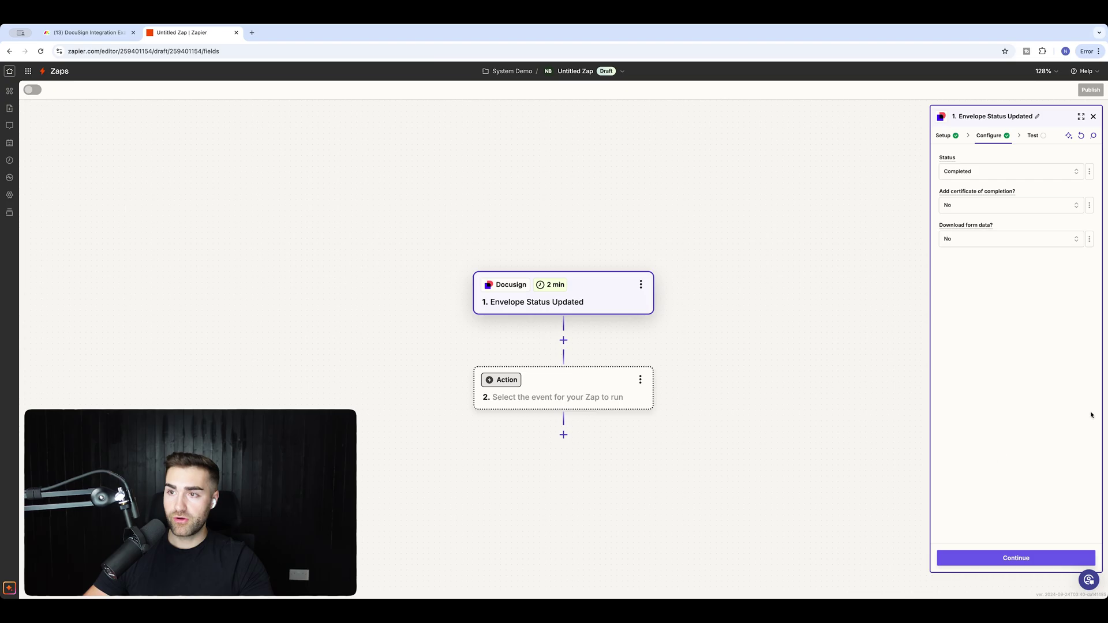
pyautogui.click(994, 558)
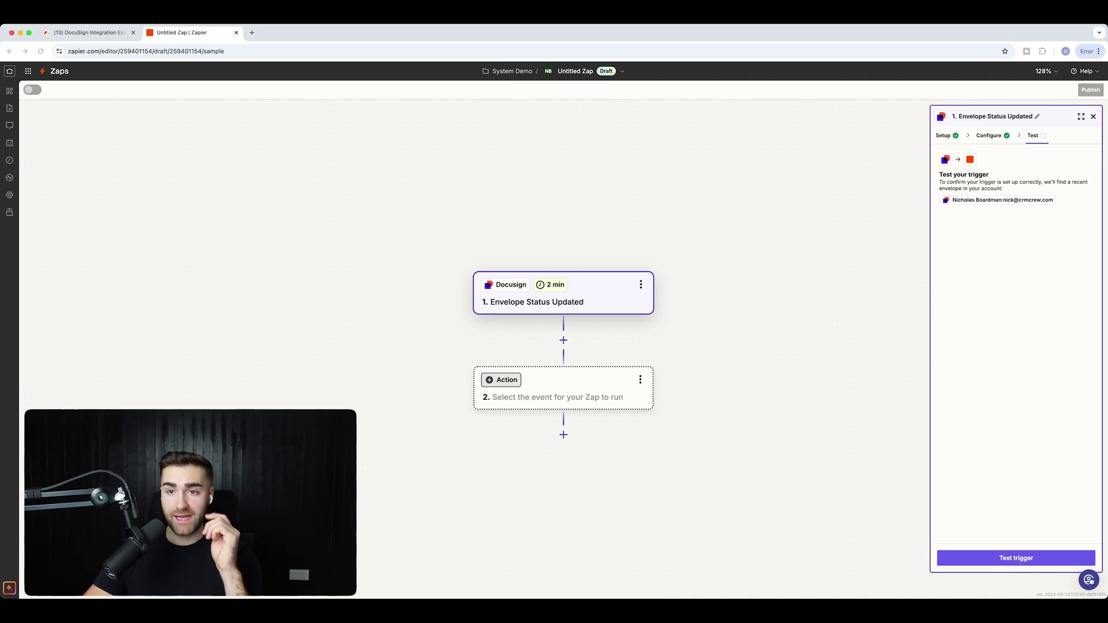
# Pull recent test envelopes, review Envelope E's details, and continue with Envelope E.
pyautogui.click(1016, 558)
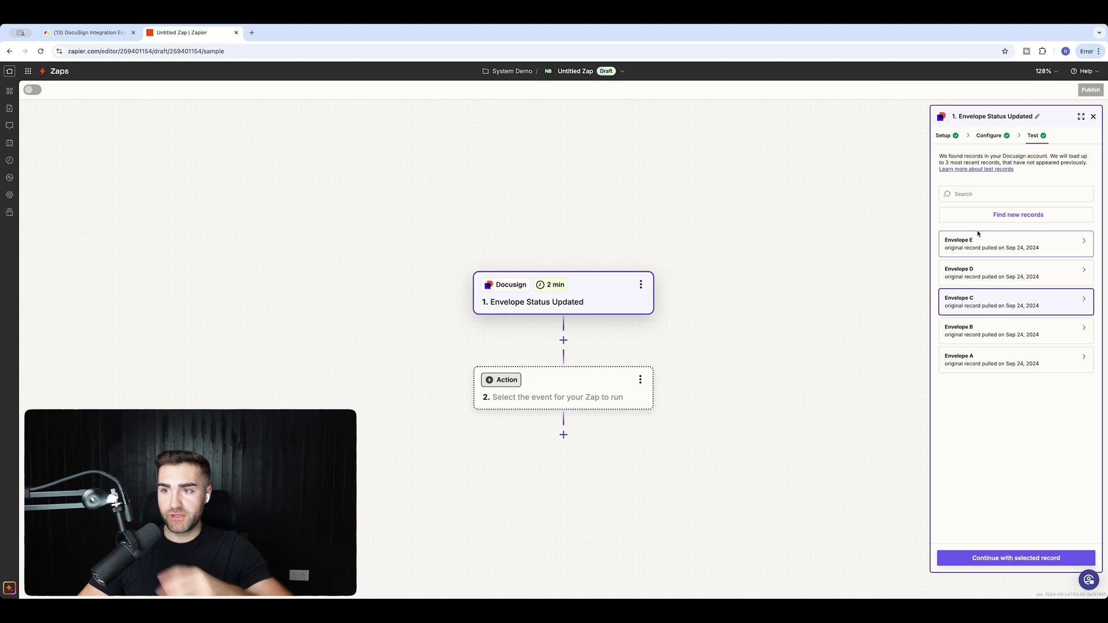
pyautogui.click(967, 245)
pyautogui.scroll(-3, 880, 316)
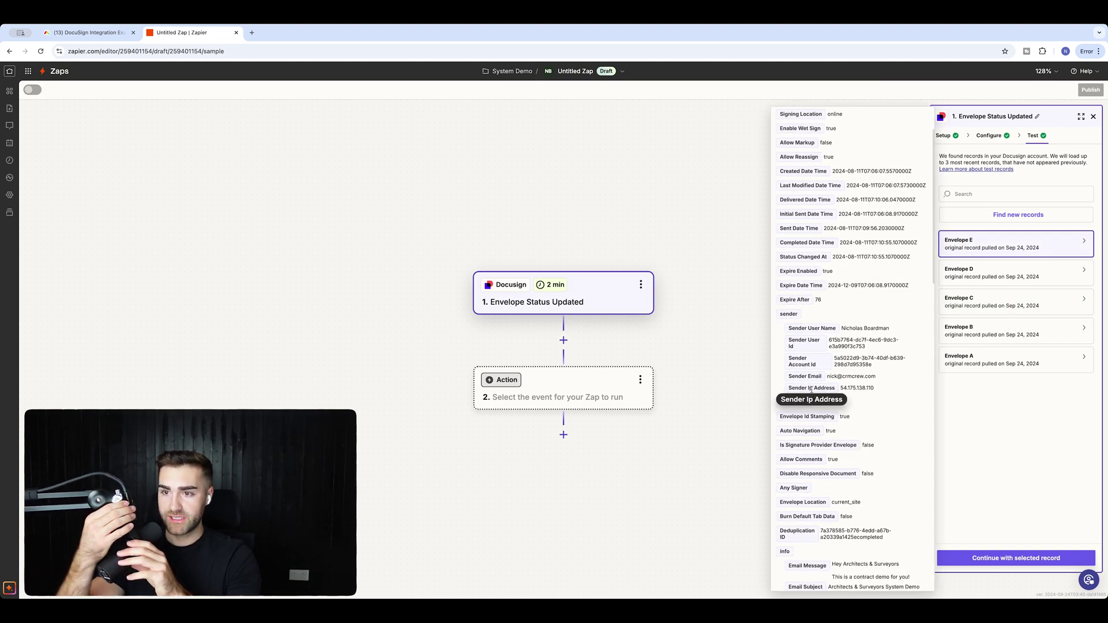
pyautogui.scroll(-3, 825, 330)
pyautogui.scroll(-15, 825, 330)
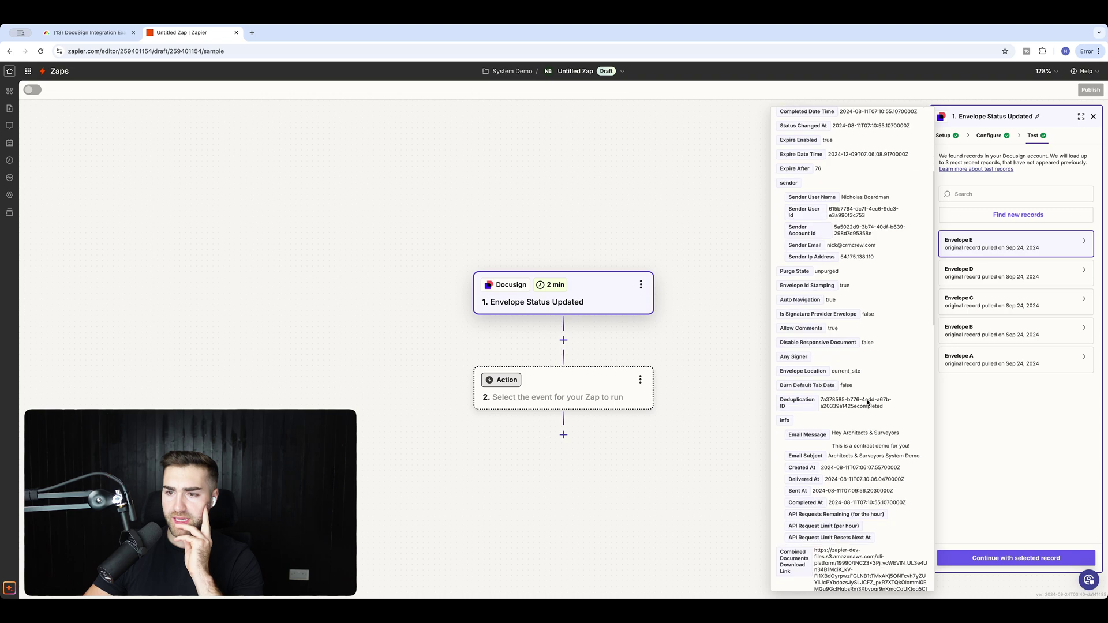
pyautogui.scroll(-3, 867, 399)
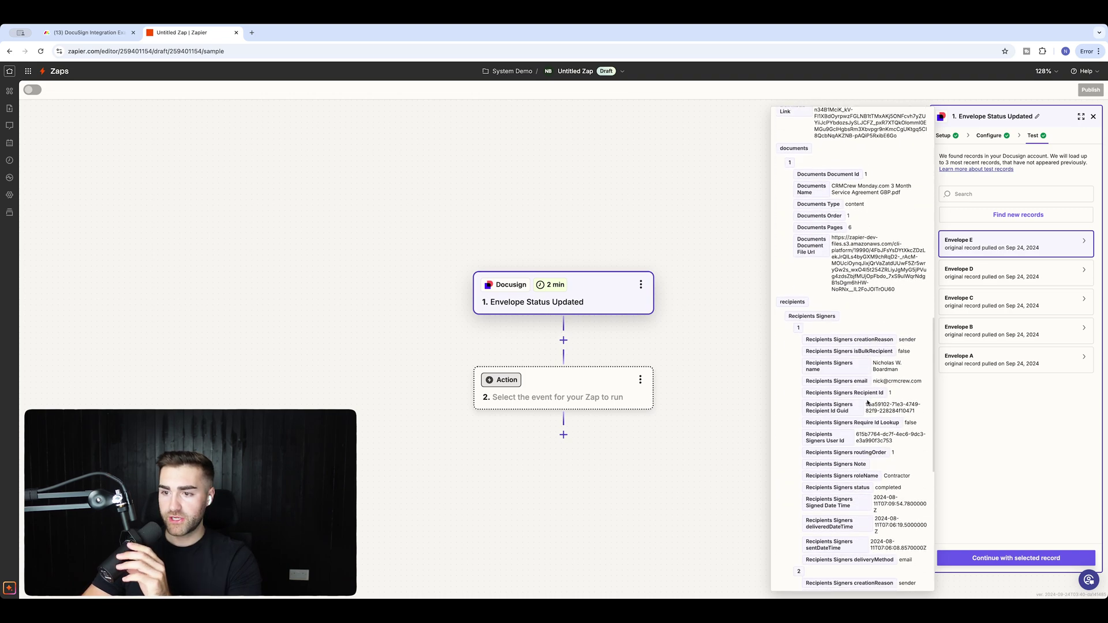
pyautogui.scroll(-3, 864, 514)
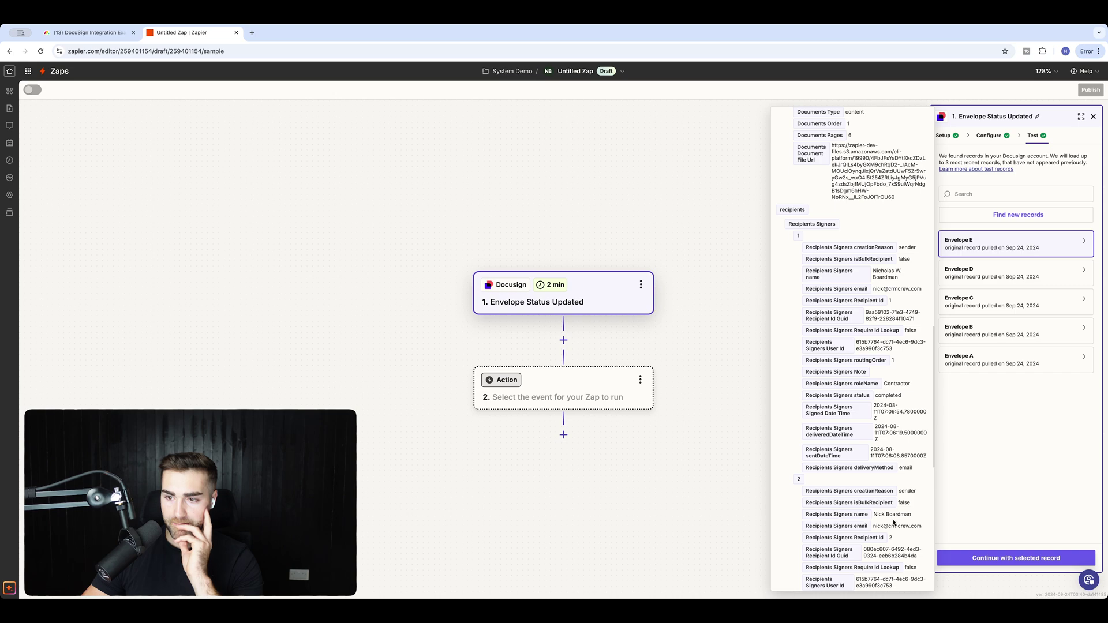
pyautogui.scroll(-5, 895, 525)
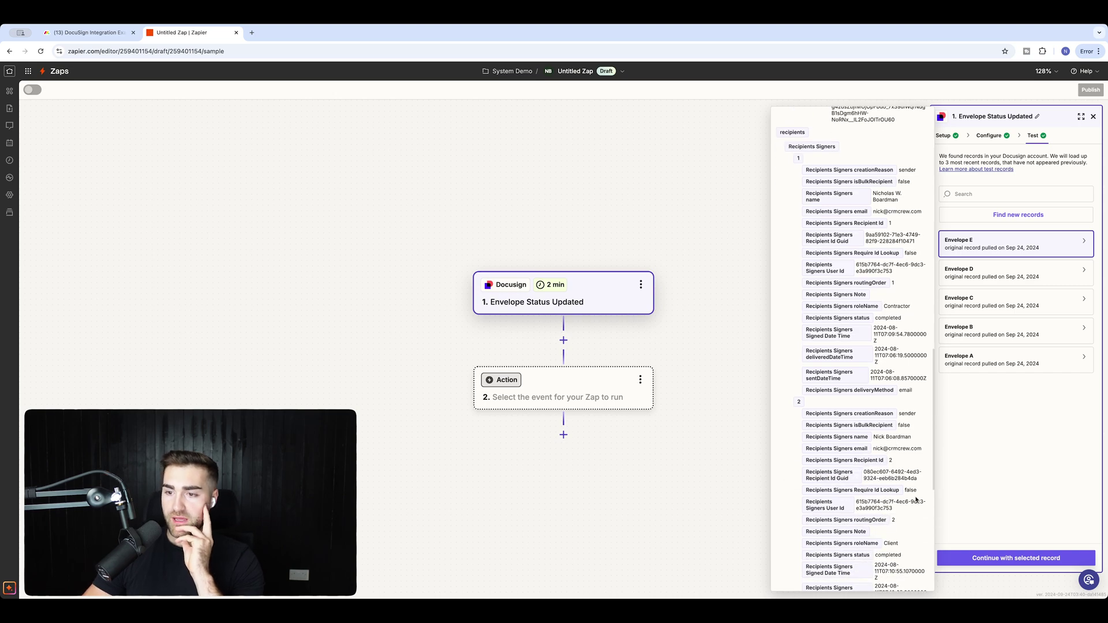
pyautogui.scroll(-2, 917, 499)
pyautogui.scroll(15, 917, 500)
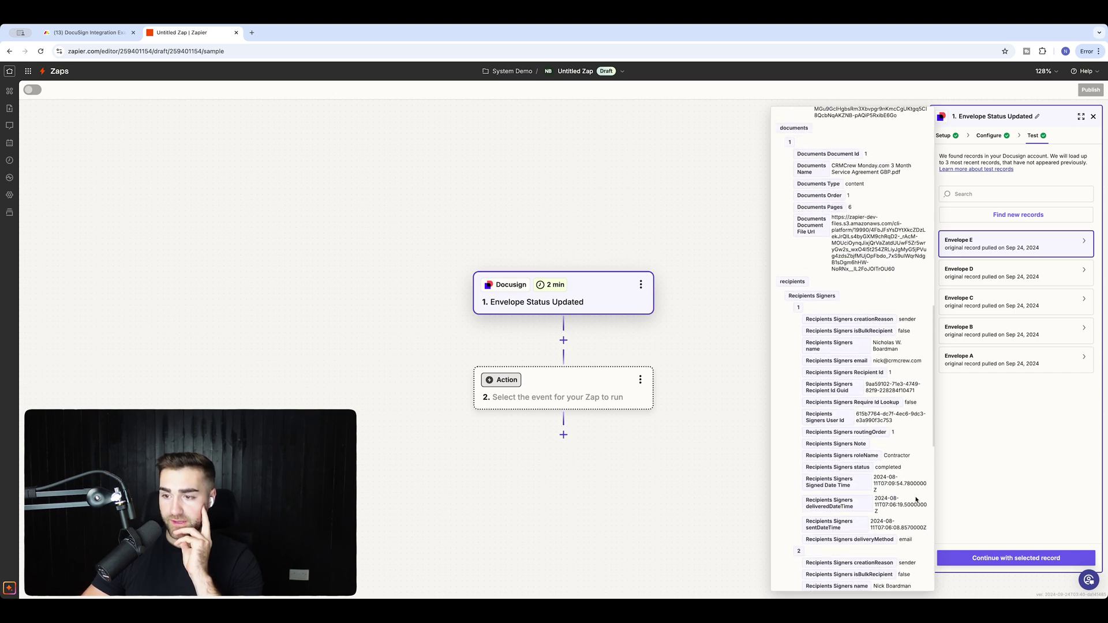
pyautogui.click(974, 557)
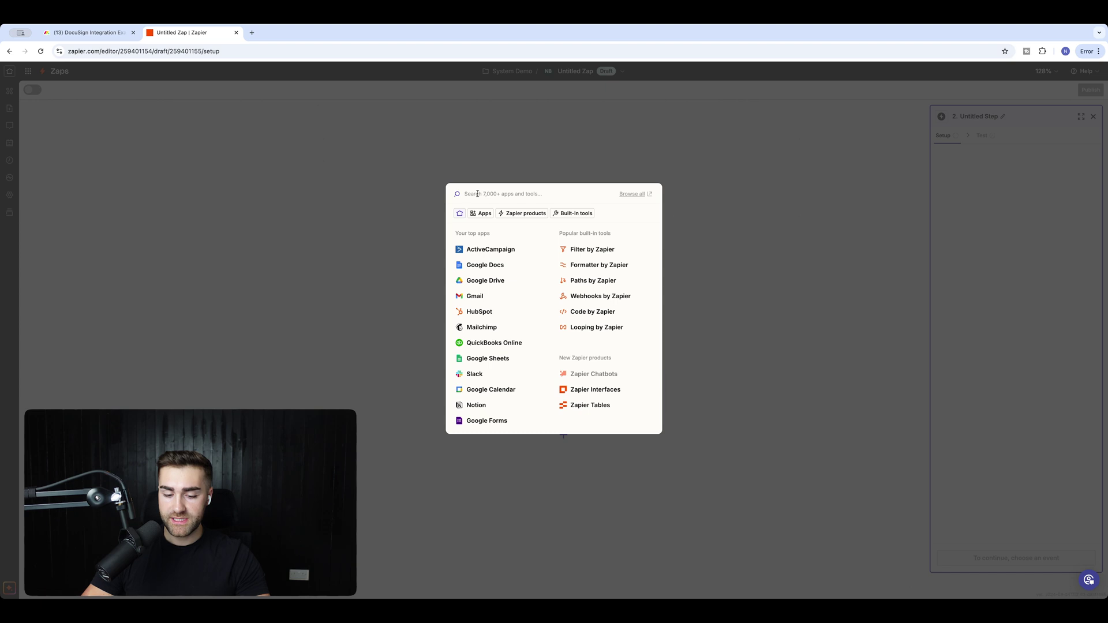
# Make step 2 a monday.com Get Item by Column Value action.
pyautogui.write('monday.com')
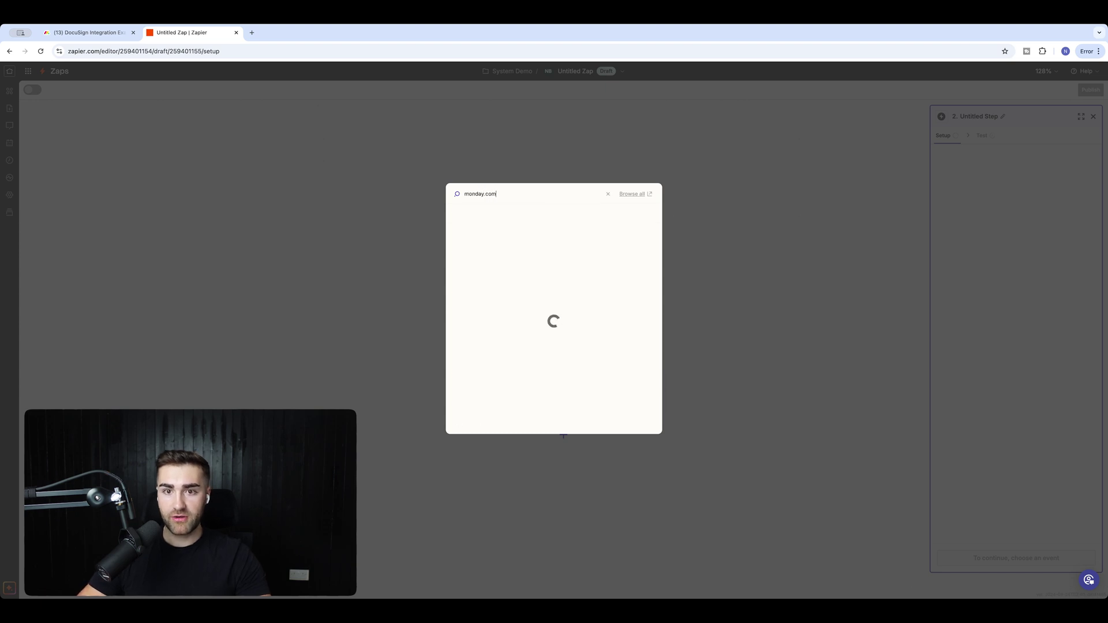
pyautogui.click(476, 217)
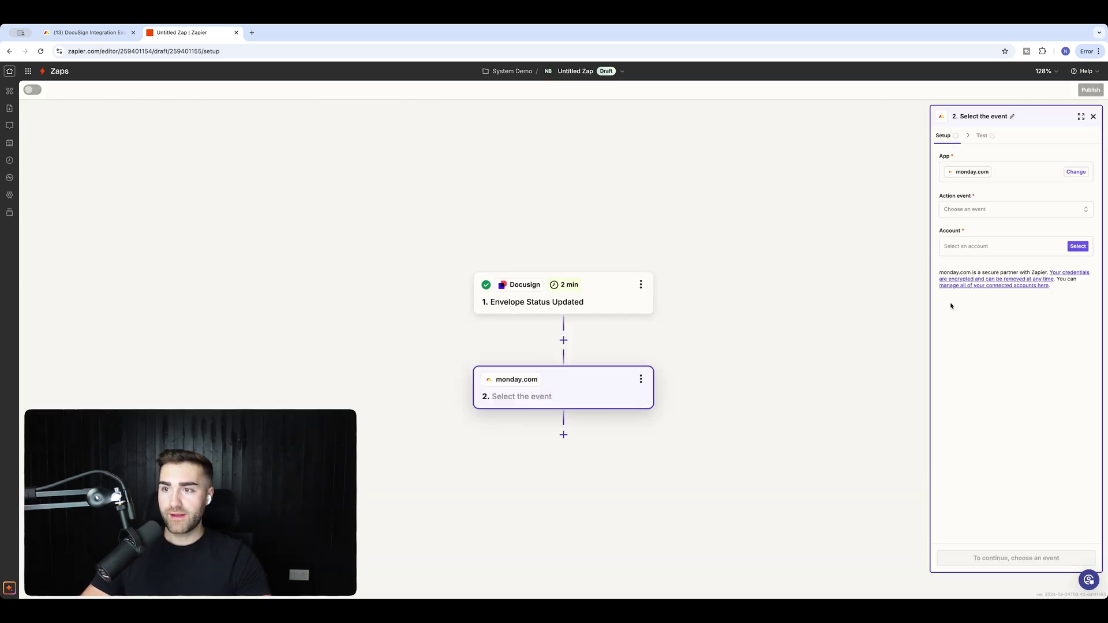
pyautogui.click(976, 211)
pyautogui.write('get item')
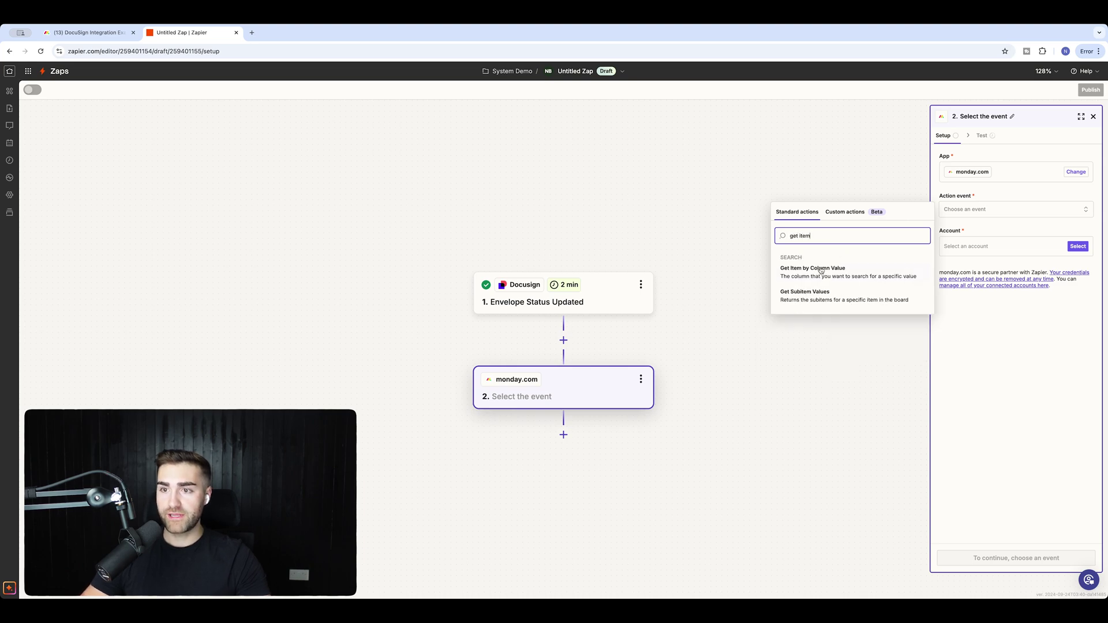
pyautogui.click(820, 271)
pyautogui.hotkey('ctrl', 'shift', 'Tab')
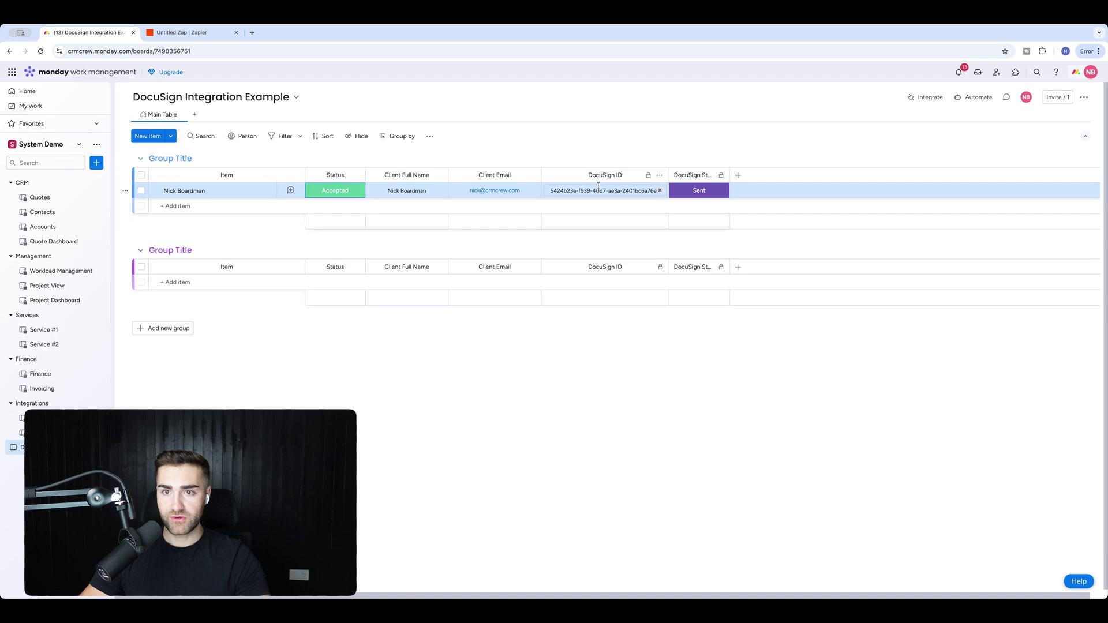
pyautogui.click(179, 32)
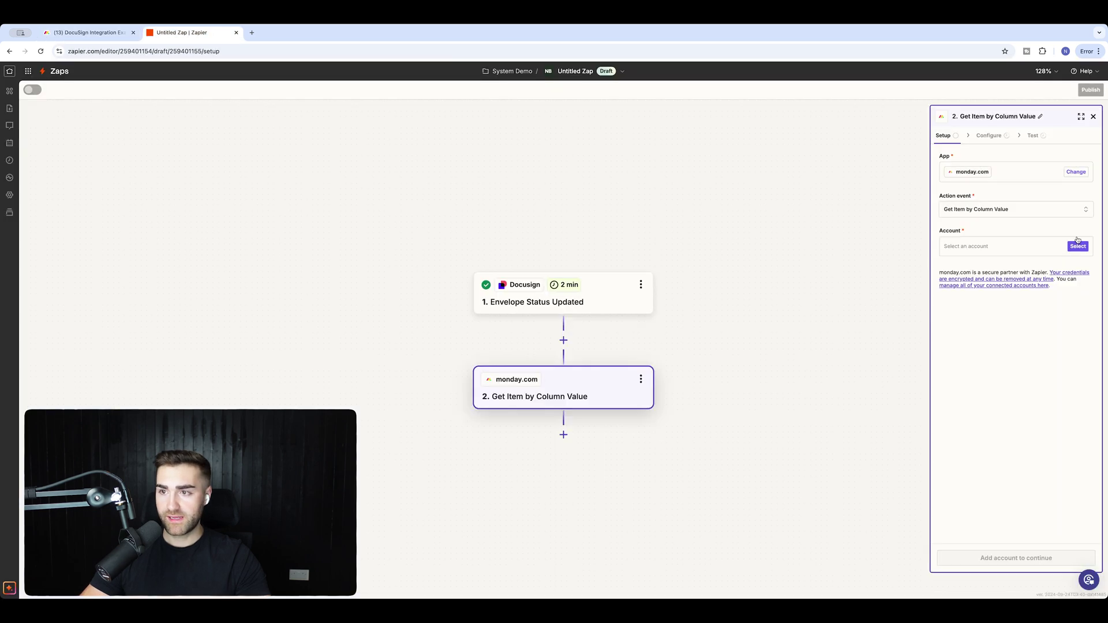
# Connect the monday.com account and search the DocuSign Integration Example board's DocuSign ID column.
pyautogui.click(988, 248)
pyautogui.click(825, 274)
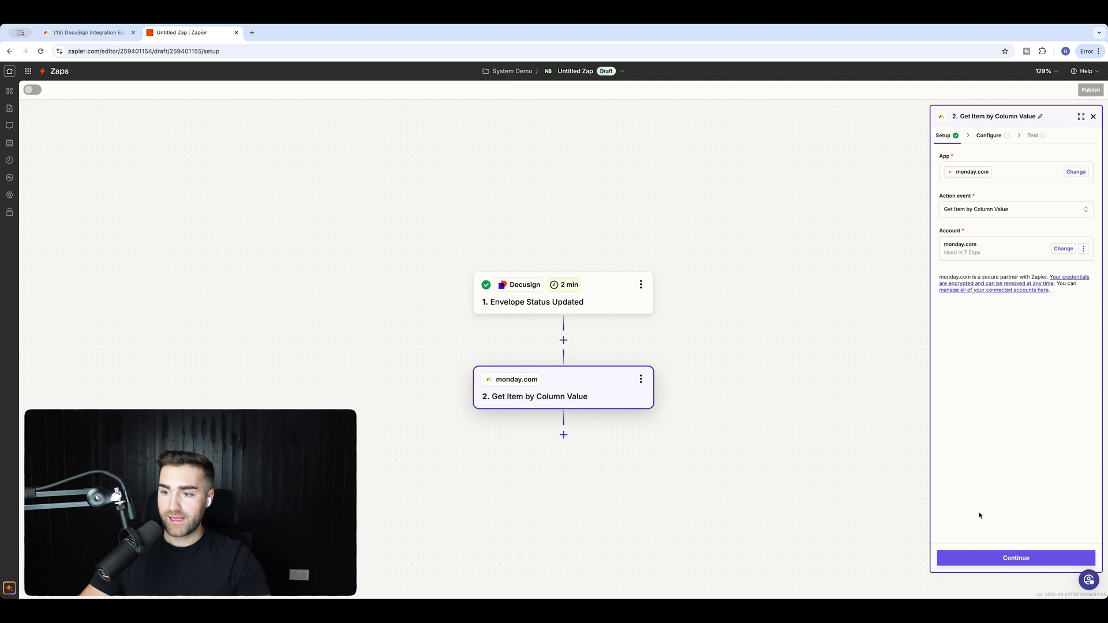
pyautogui.click(973, 559)
pyautogui.click(962, 175)
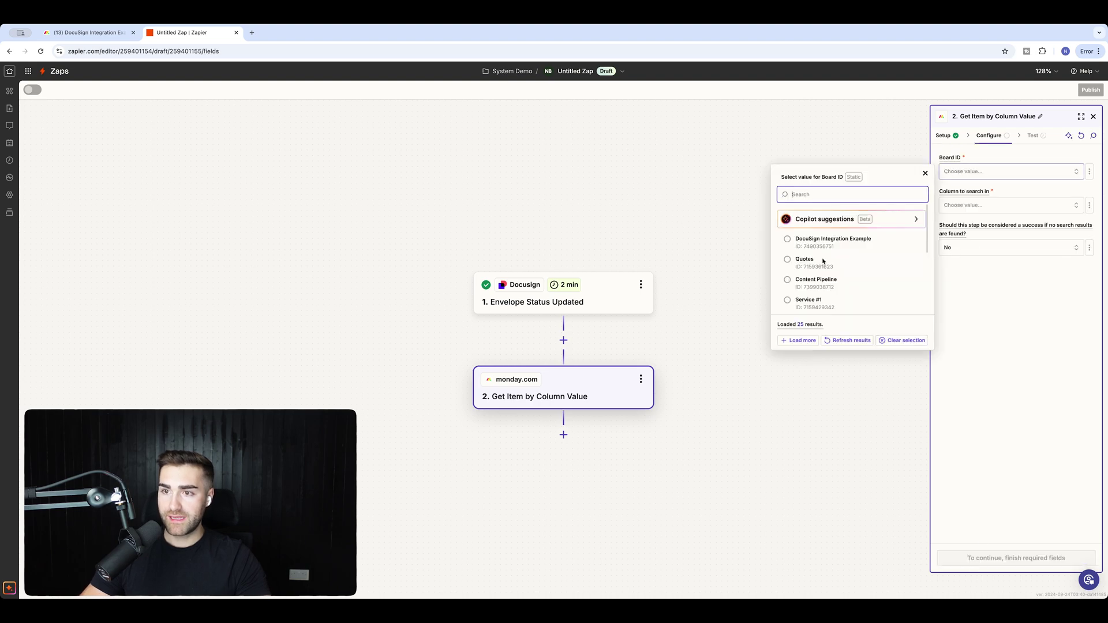
pyautogui.click(817, 242)
pyautogui.click(968, 203)
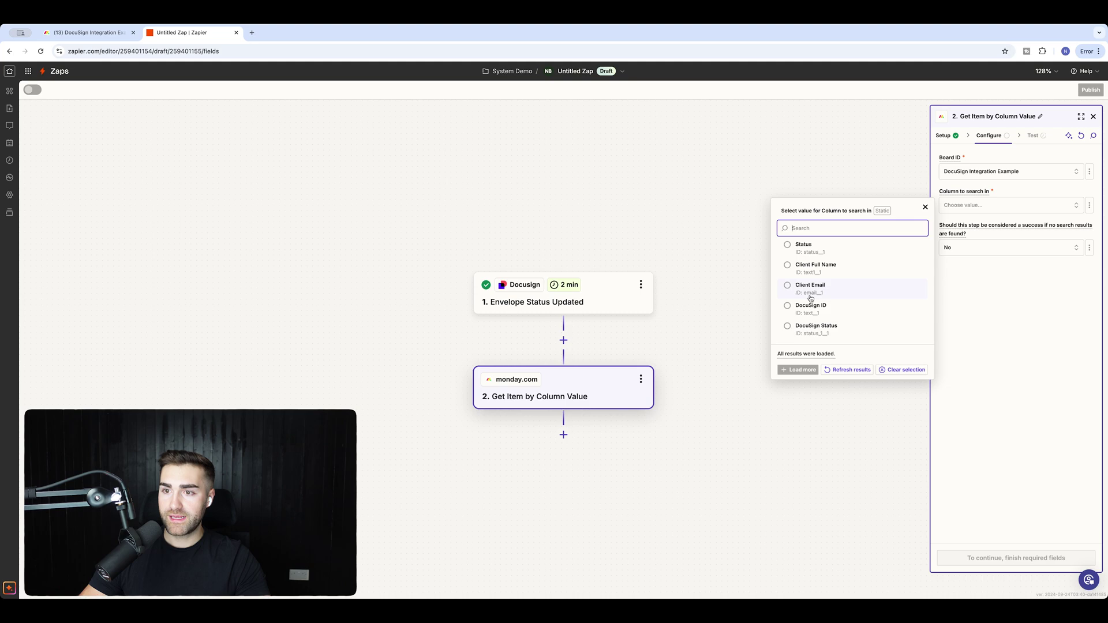
pyautogui.click(811, 309)
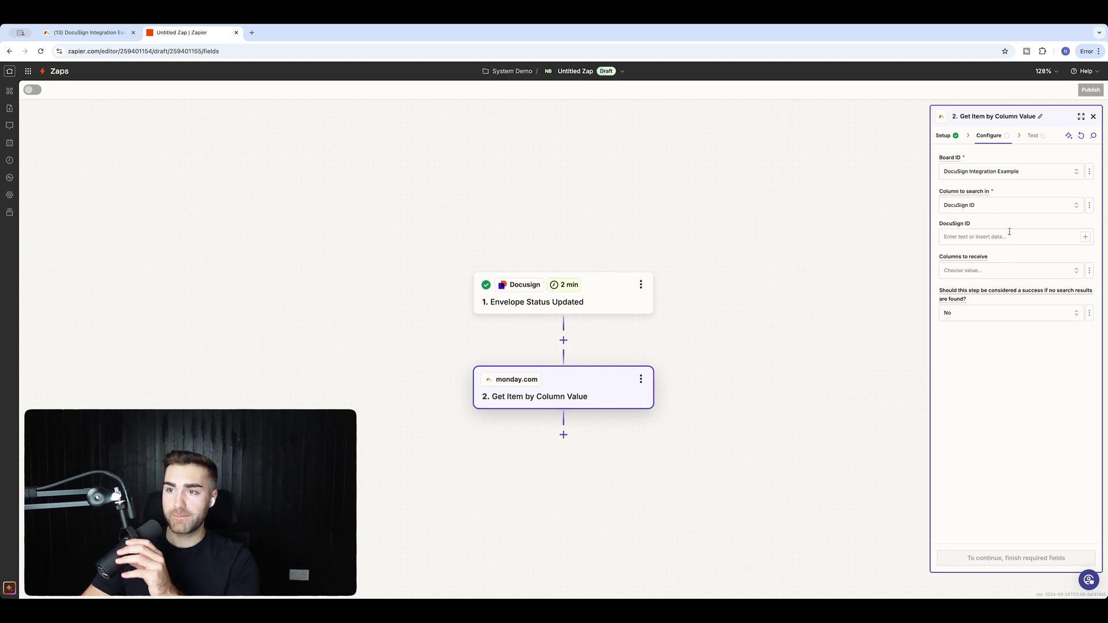
# Use the trigger's Envelope ID as the column search value.
pyautogui.click(1085, 236)
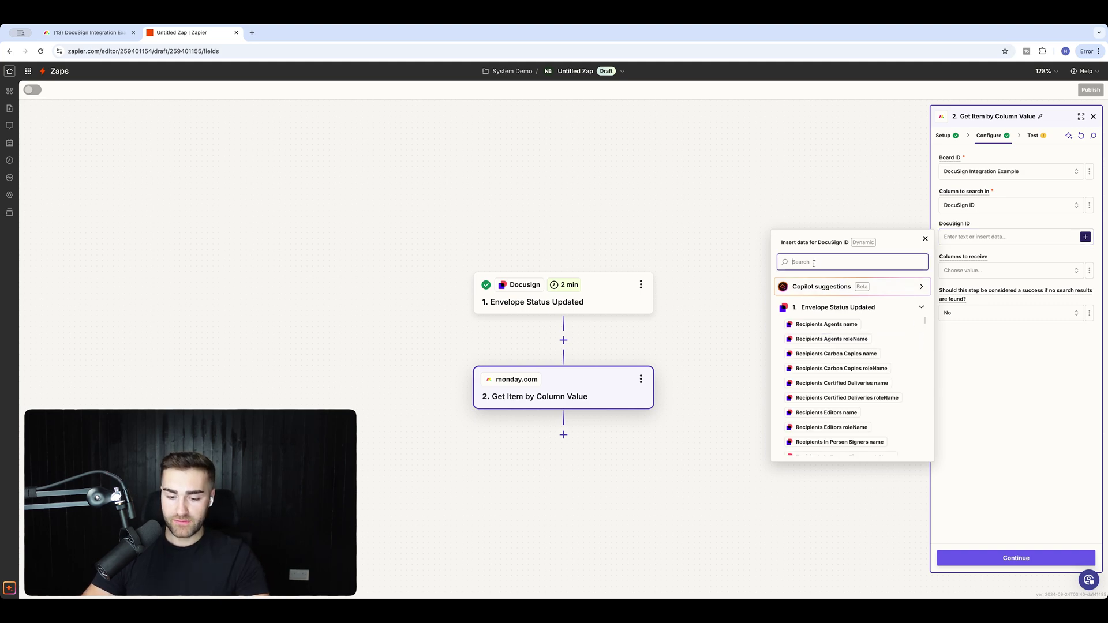
pyautogui.write('enve')
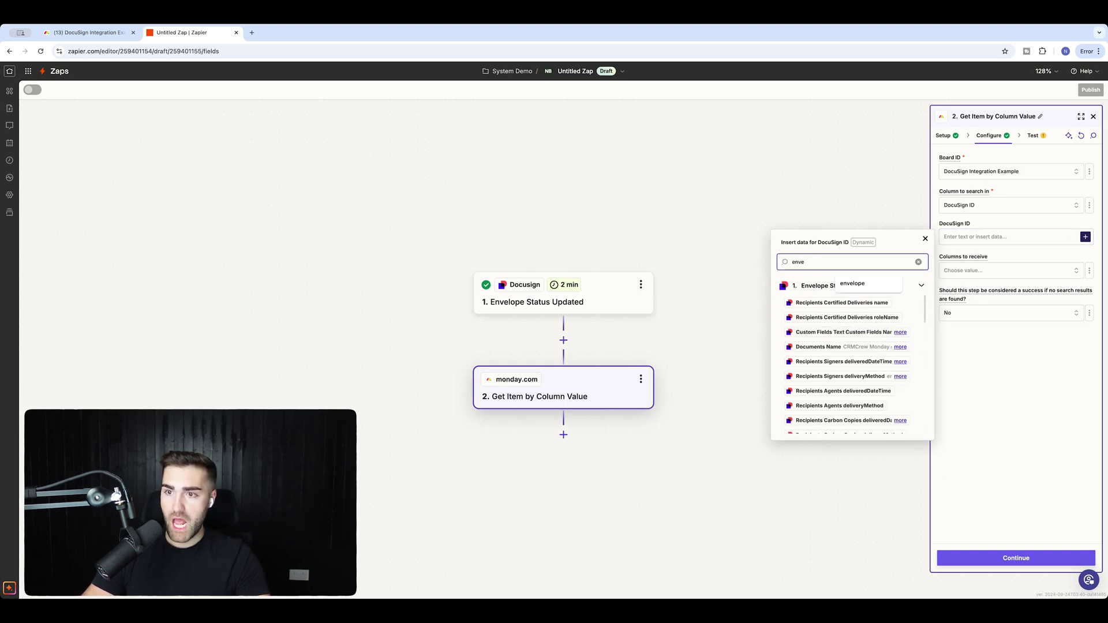
pyautogui.write('lope id')
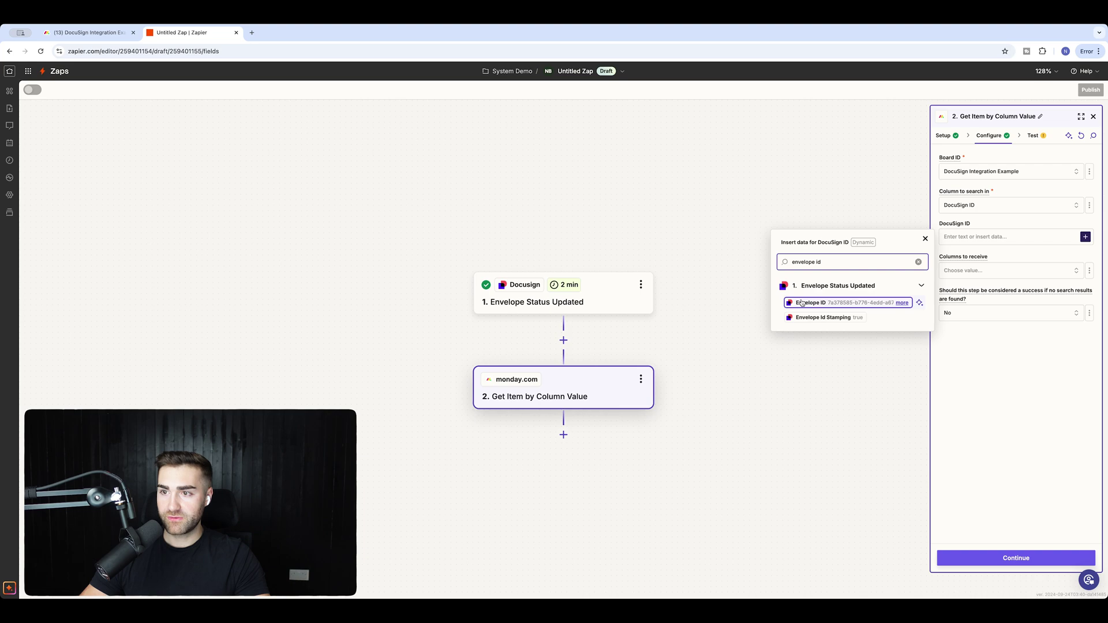
pyautogui.click(802, 303)
pyautogui.click(1019, 370)
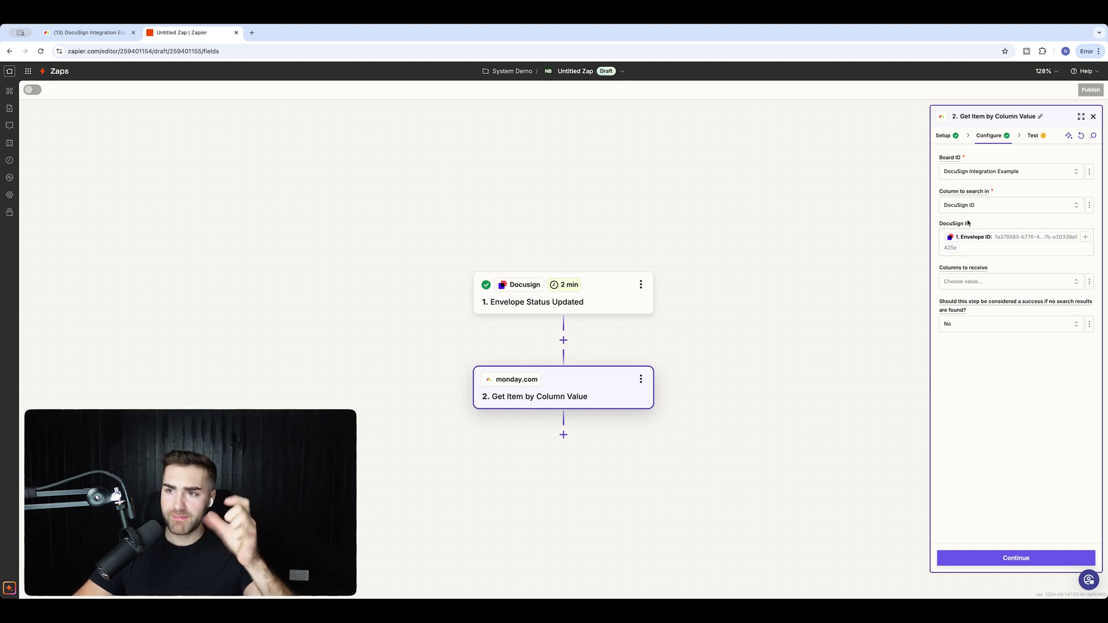
pyautogui.press('super+f')
pyautogui.write('env')
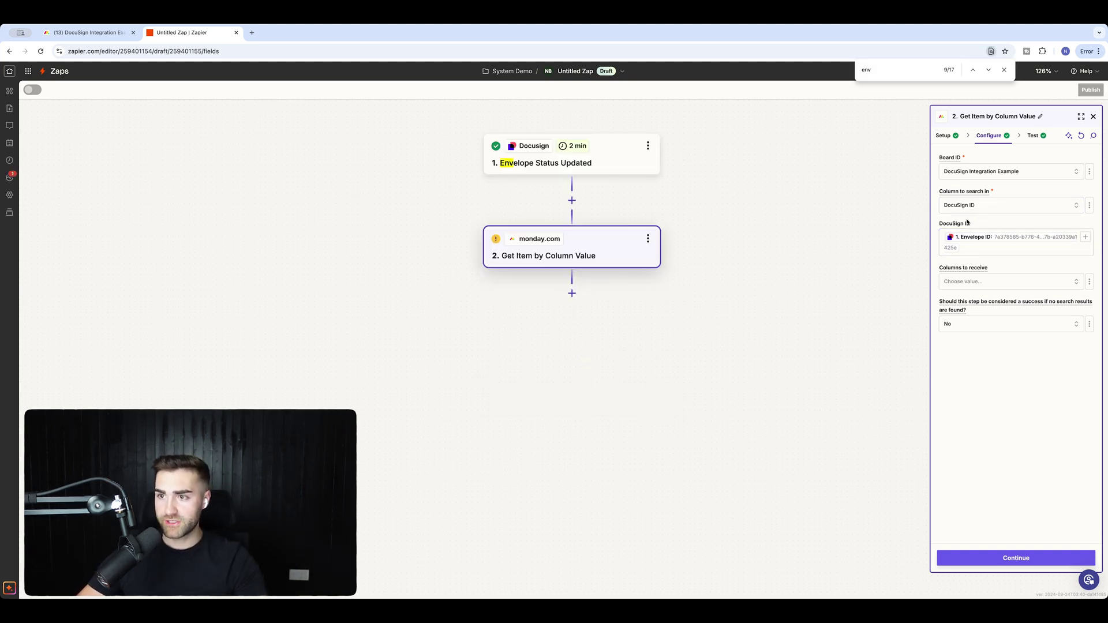
# Test the lookup against the monday.com board's DocuSign ID, retest, and add a third step.
pyautogui.click(1008, 556)
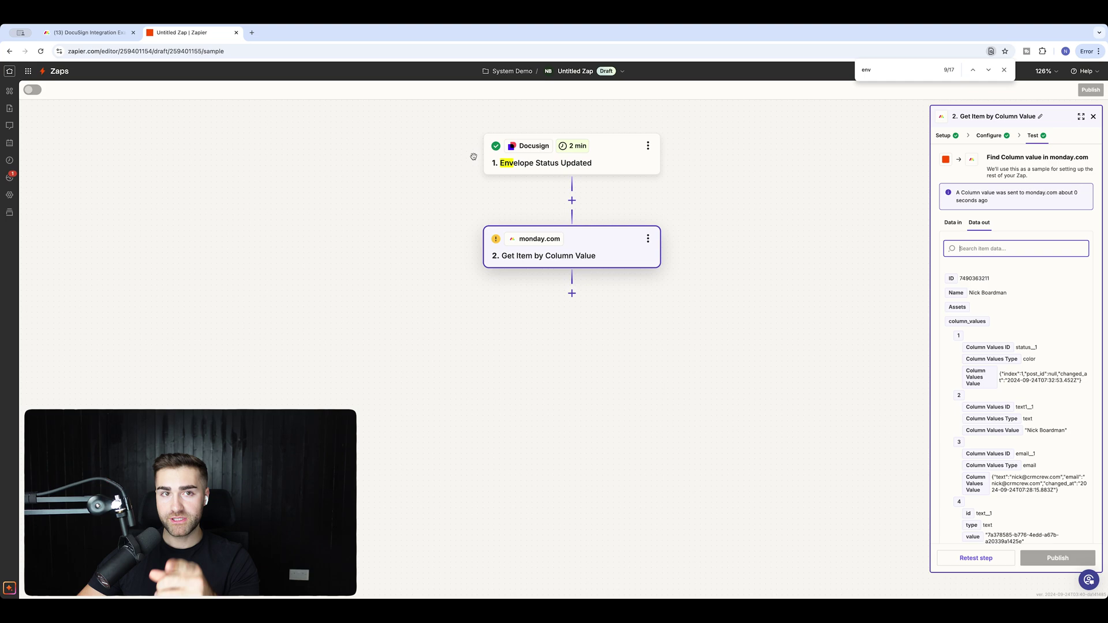
pyautogui.click(86, 32)
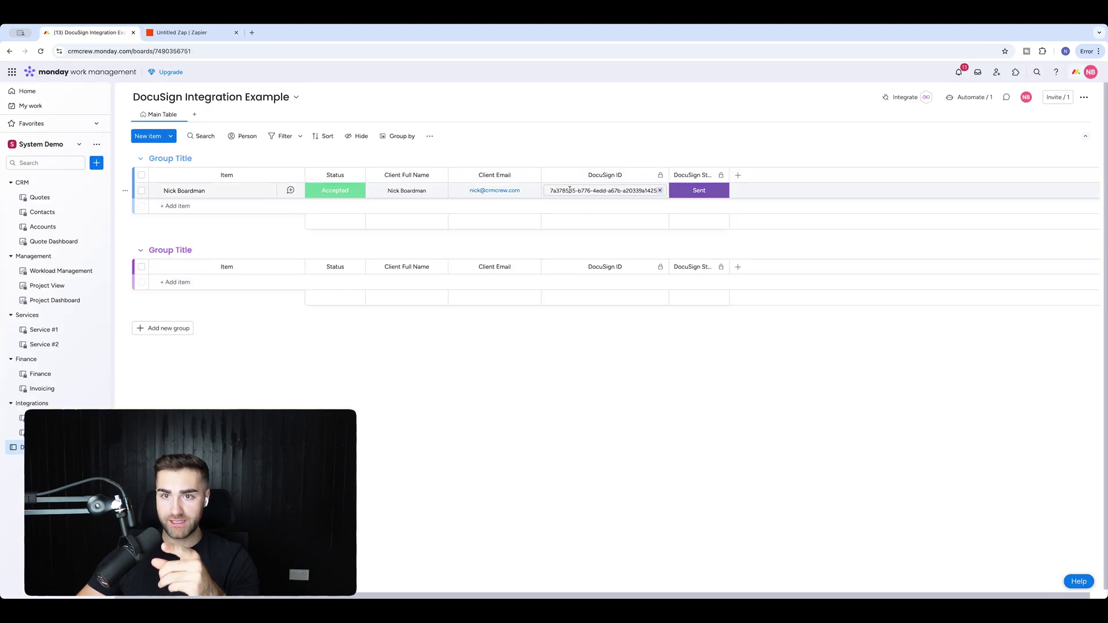
pyautogui.click(153, 36)
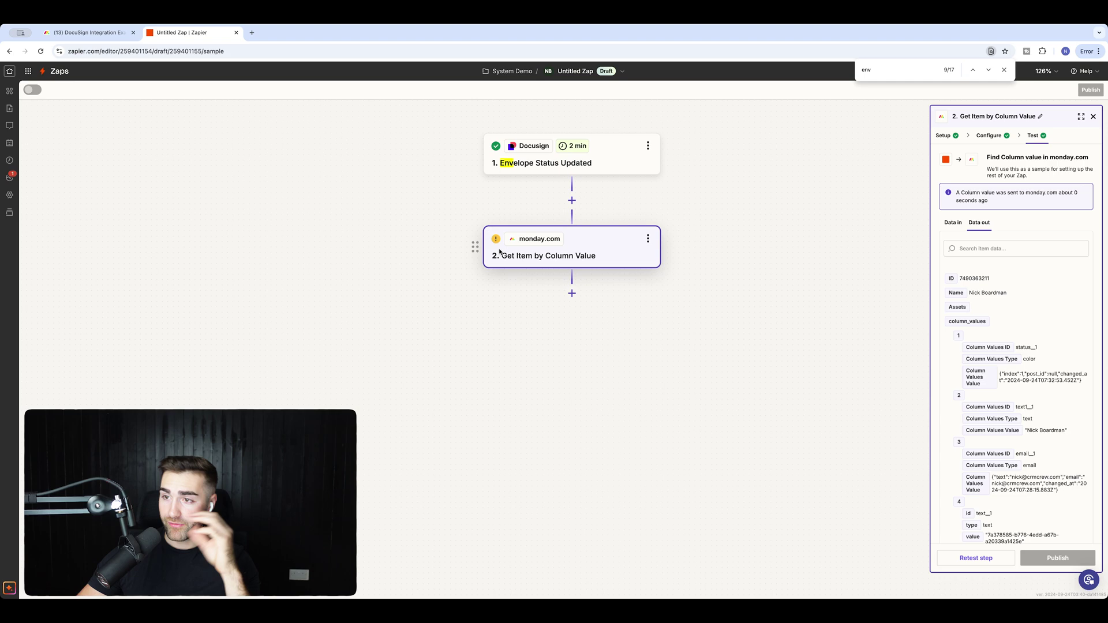
pyautogui.click(86, 32)
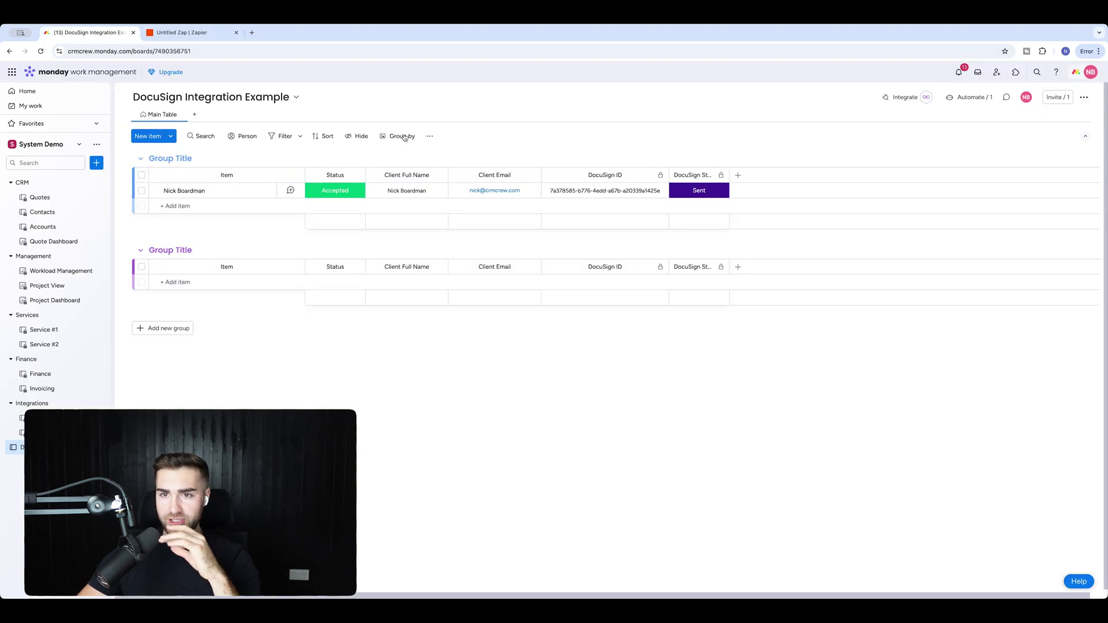
pyautogui.click(157, 32)
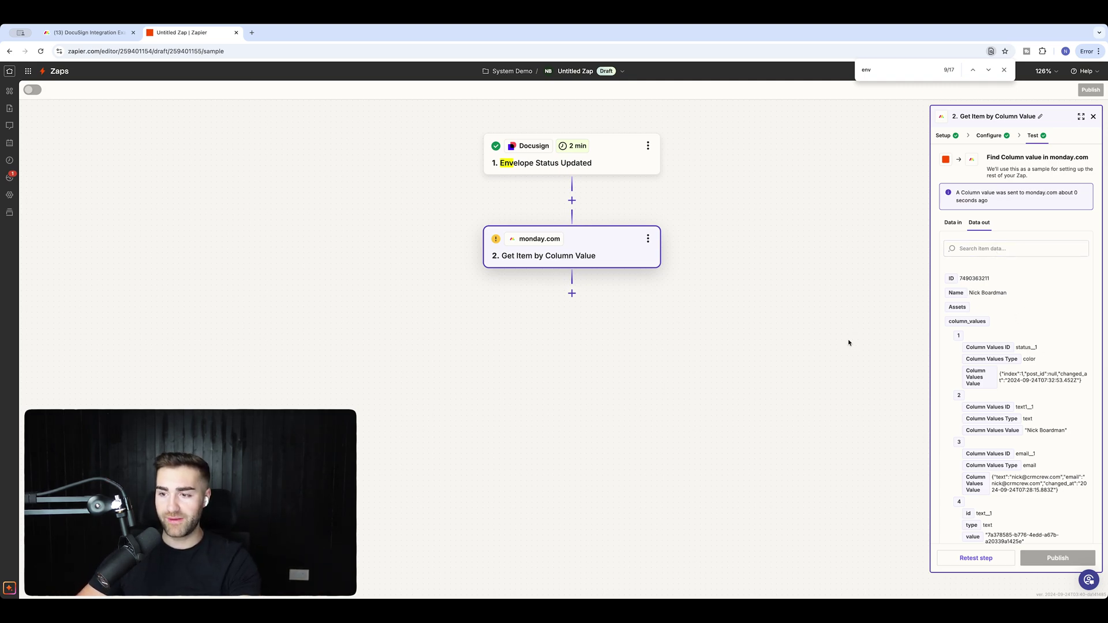
pyautogui.click(963, 564)
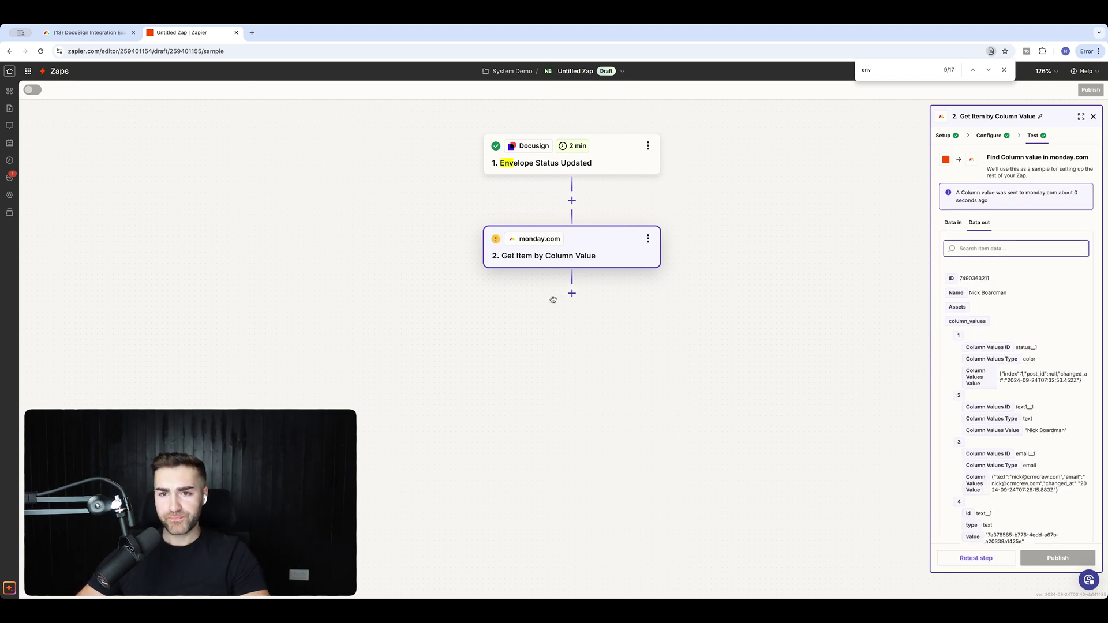
pyautogui.click(572, 293)
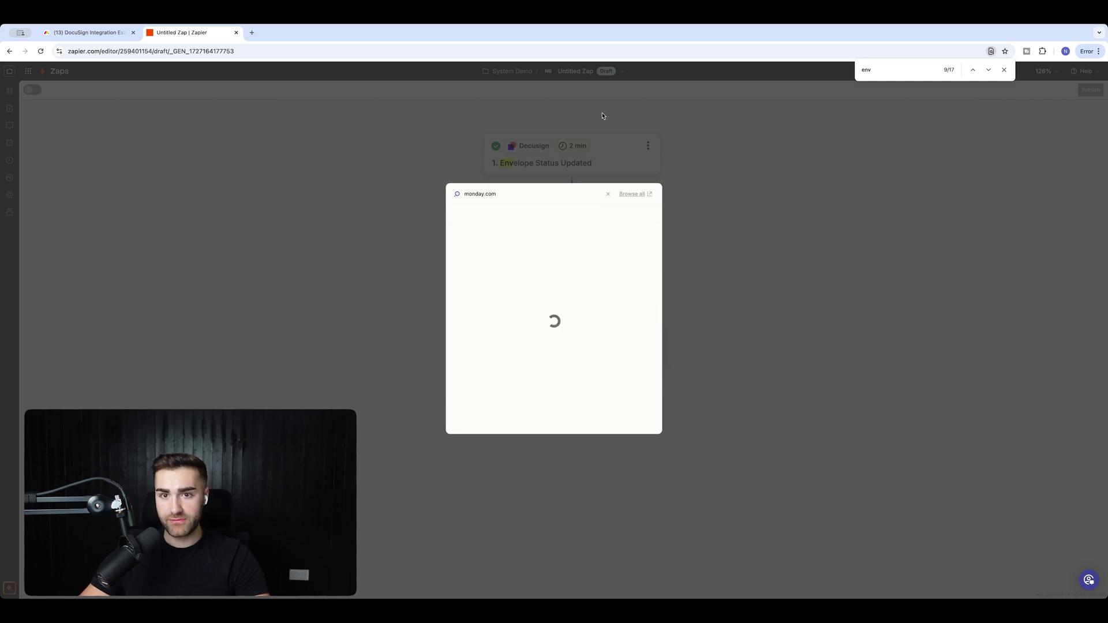
# Make step 3 a monday.com Change Multiple Columns Value action.
pyautogui.click(488, 217)
pyautogui.click(992, 208)
pyautogui.write('chan')
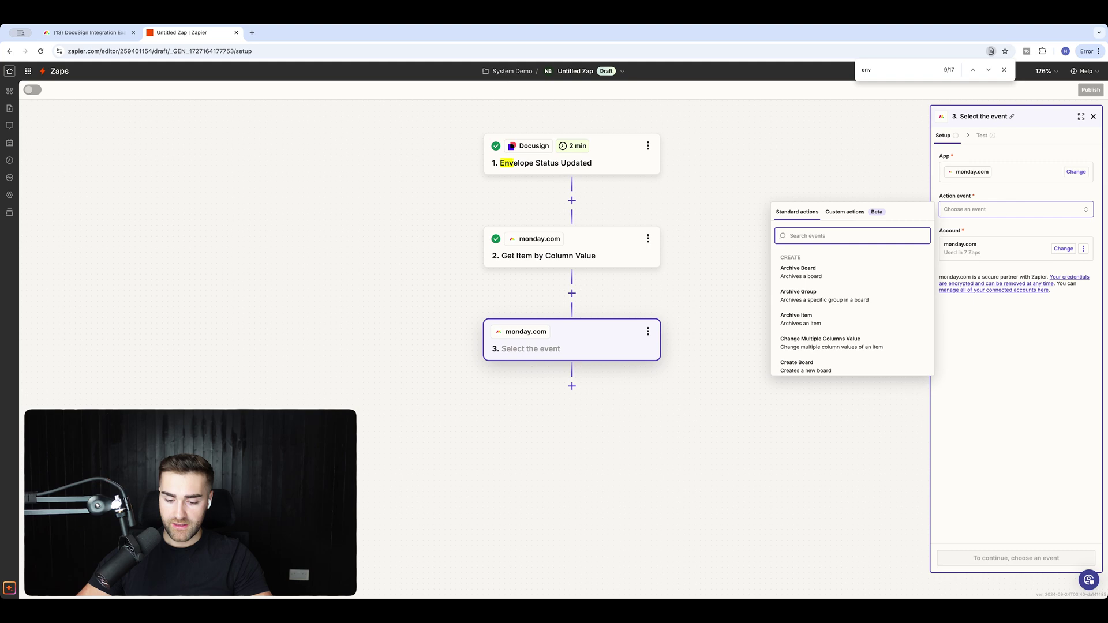
pyautogui.write('ge')
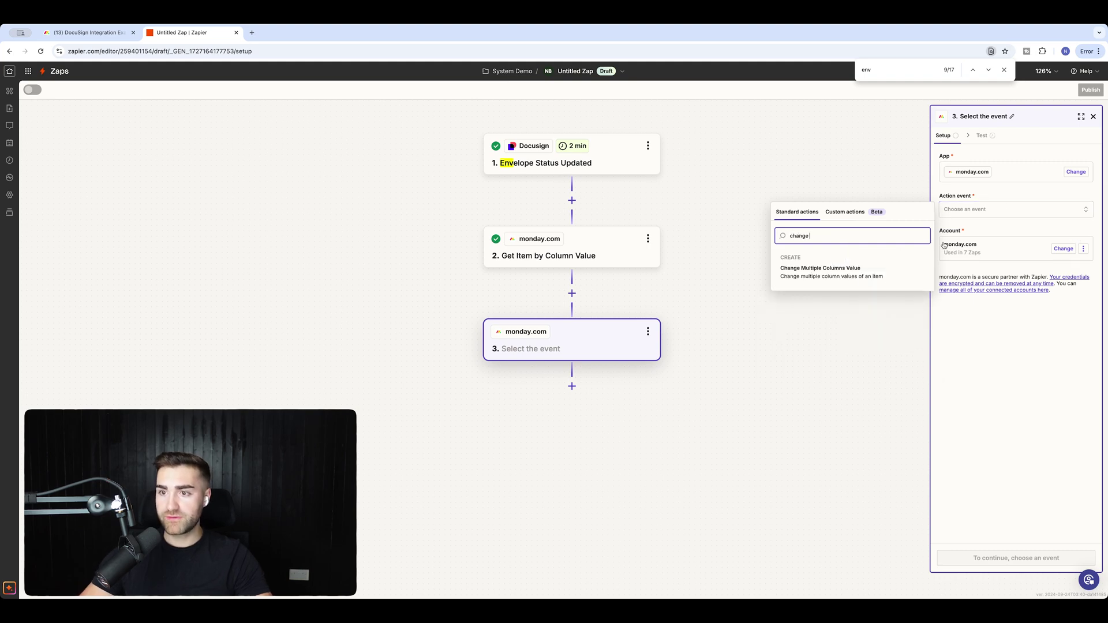
pyautogui.click(884, 271)
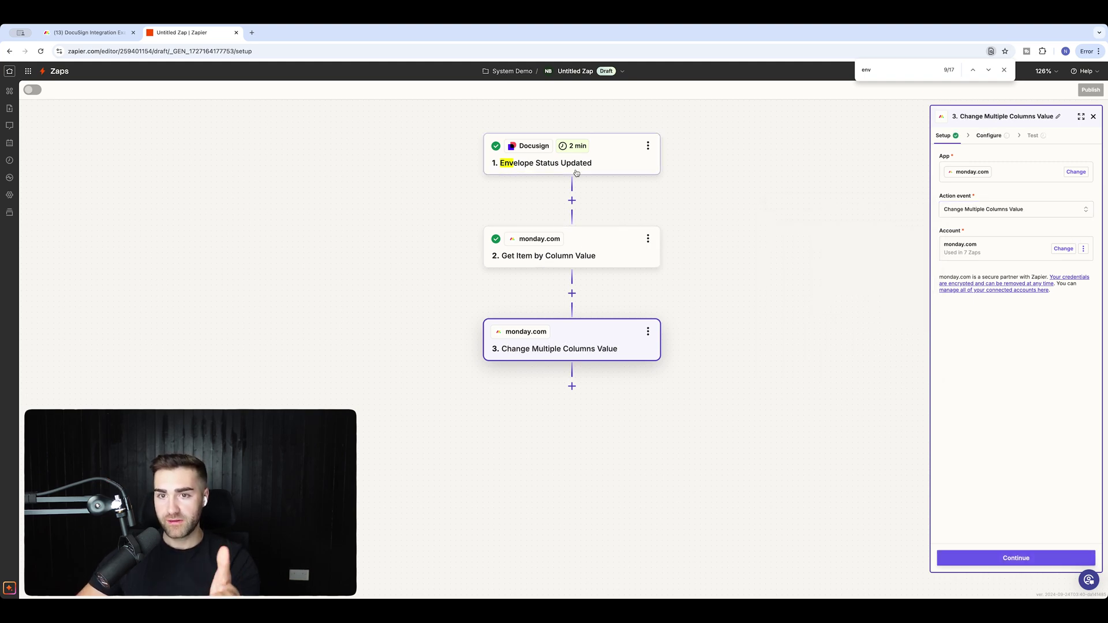
pyautogui.click(583, 248)
pyautogui.click(567, 349)
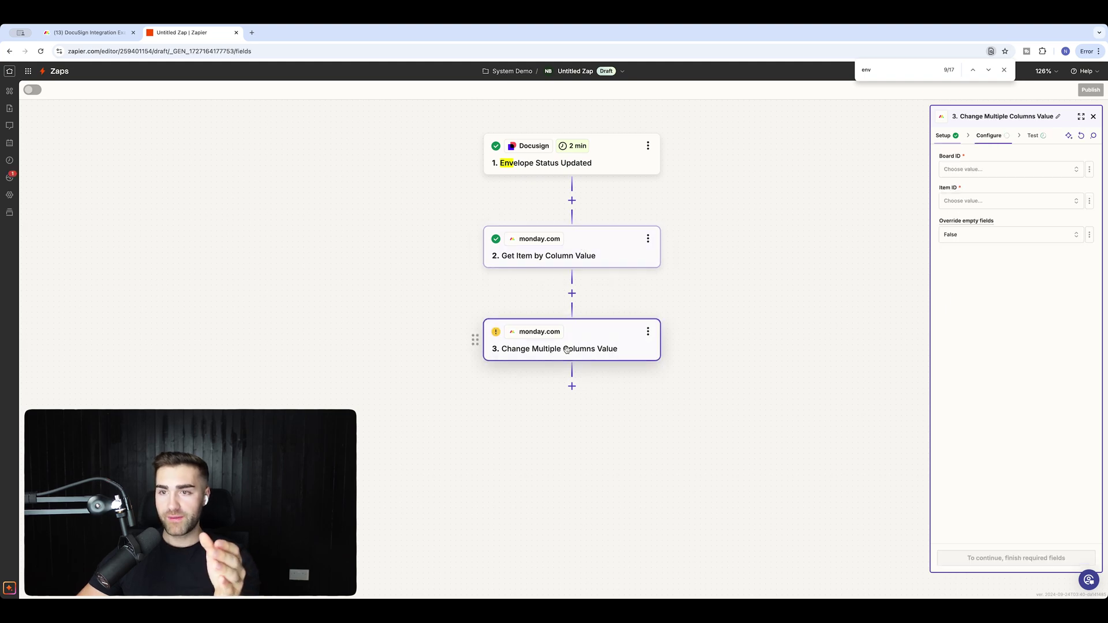
# Target the DocuSign Integration Example board and map Item ID to step 2's found ID.
pyautogui.click(1006, 169)
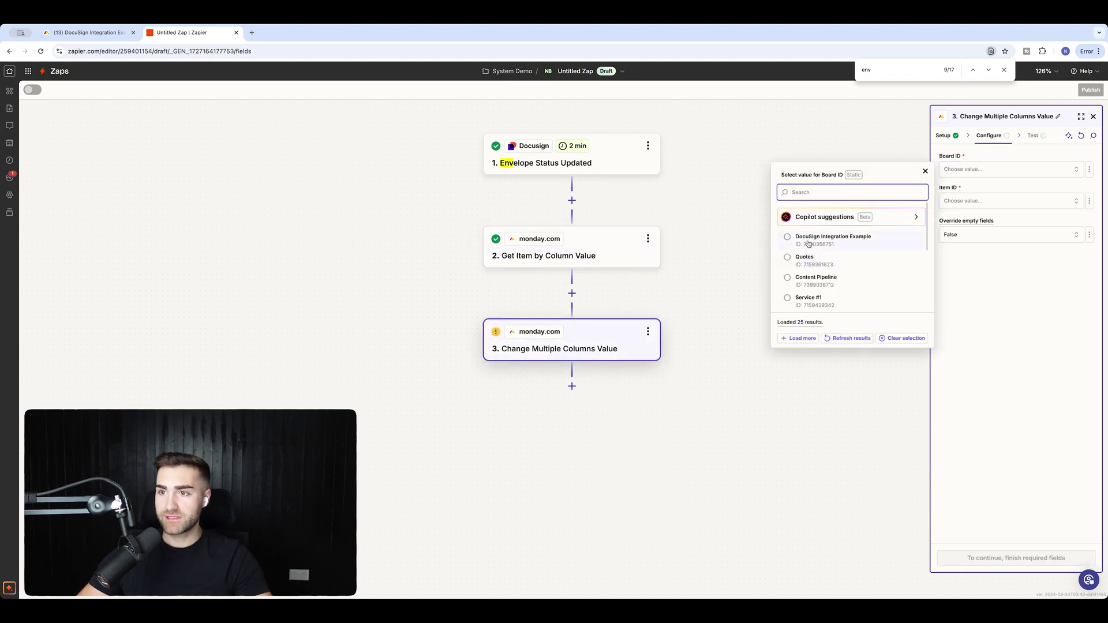
pyautogui.click(809, 243)
pyautogui.click(997, 202)
pyautogui.click(760, 218)
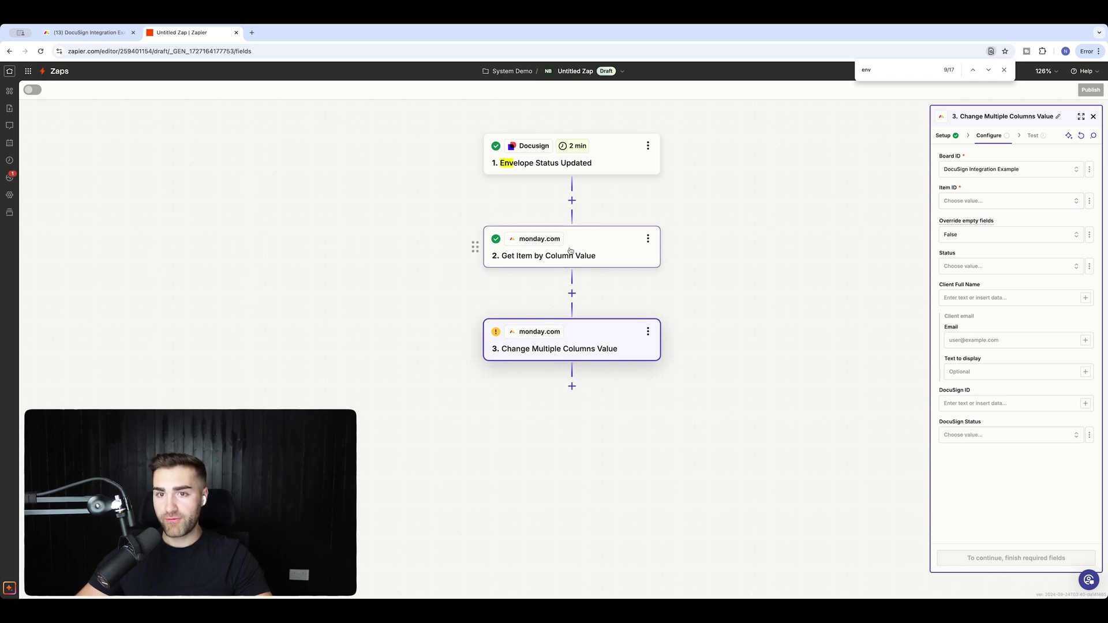
pyautogui.click(1089, 201)
pyautogui.click(1057, 241)
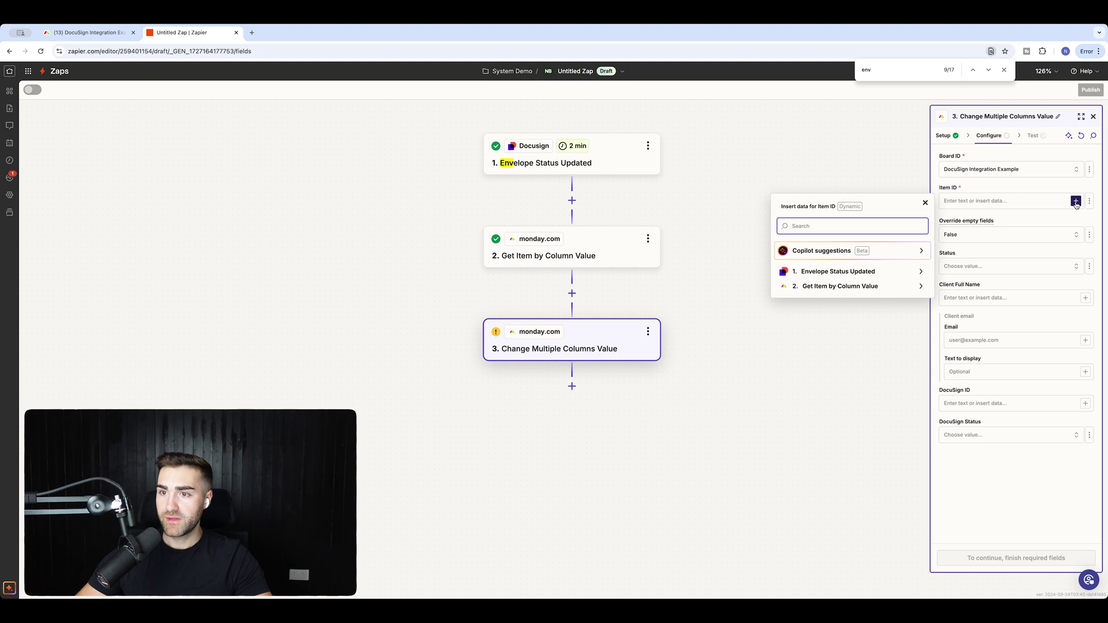
pyautogui.click(843, 281)
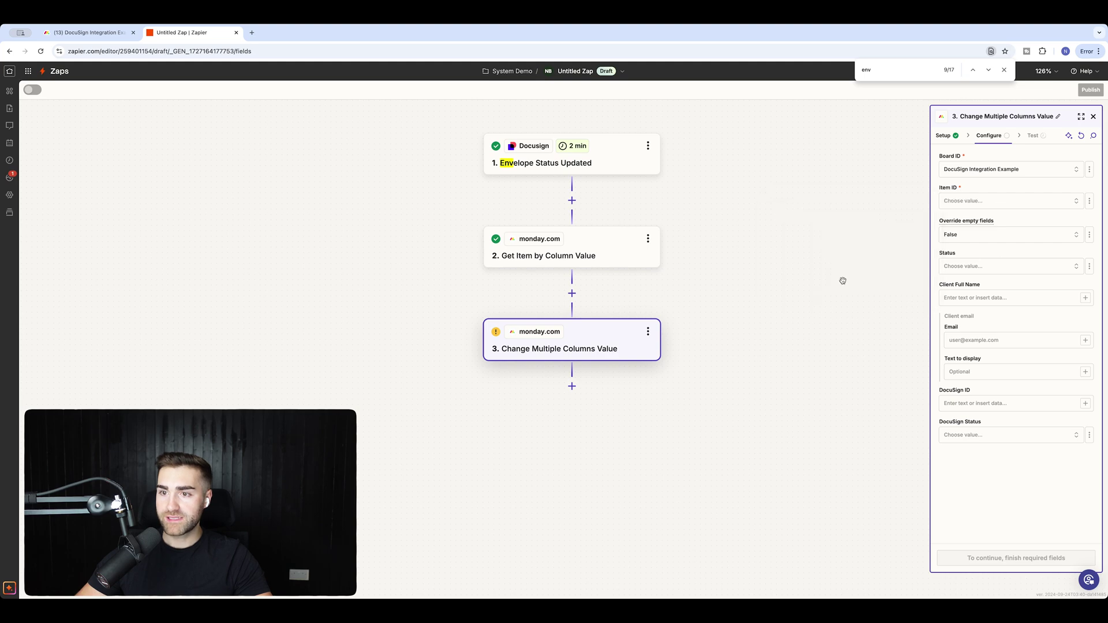
pyautogui.click(1066, 201)
pyautogui.click(1090, 201)
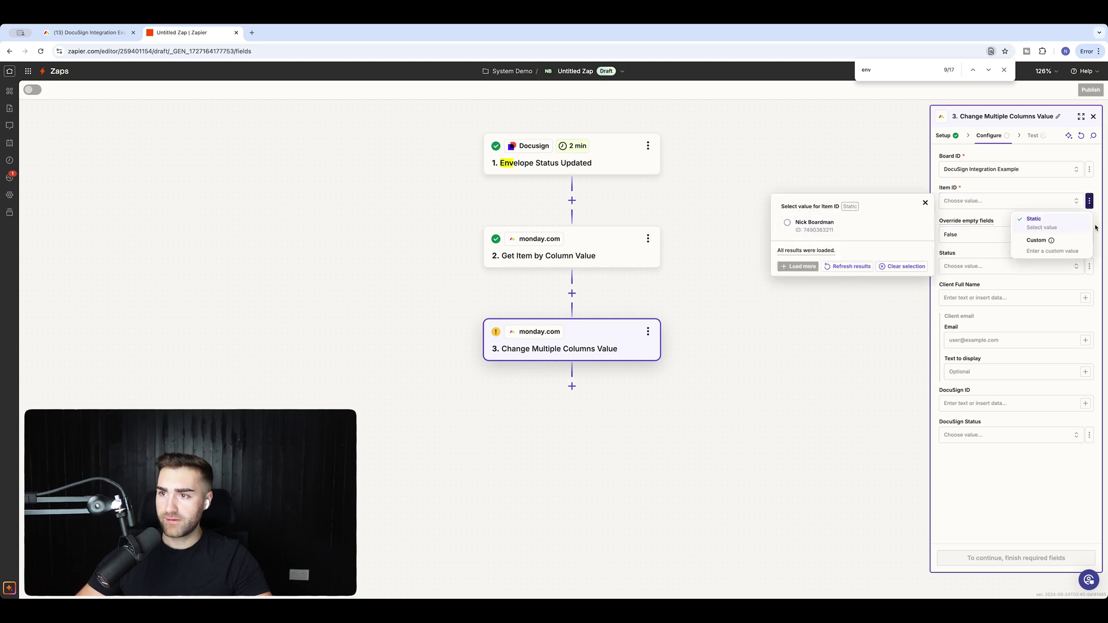
pyautogui.click(1036, 242)
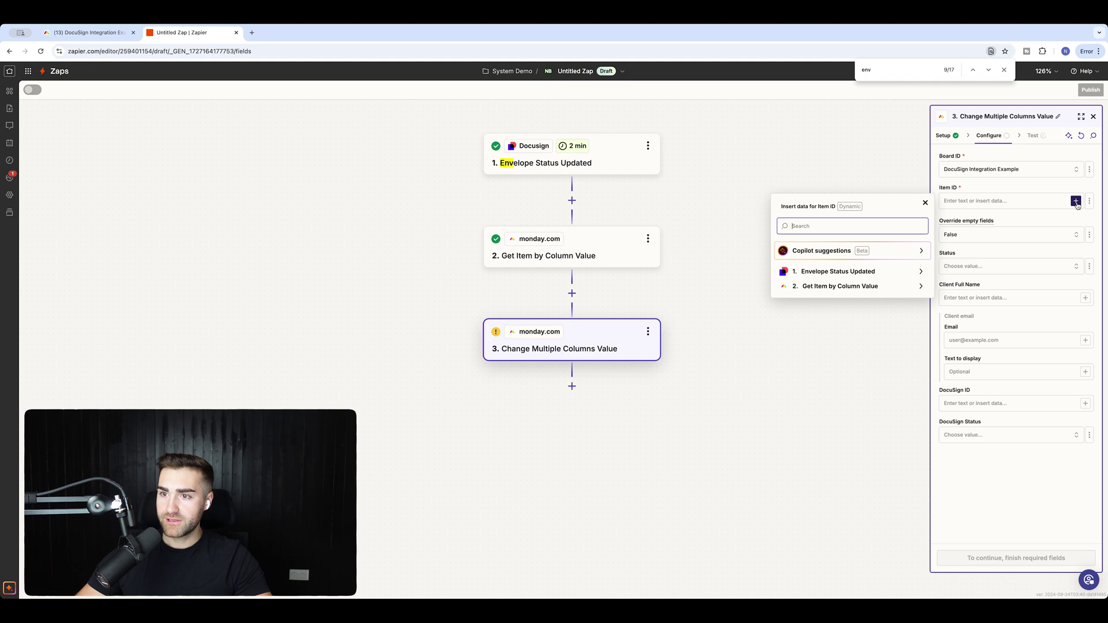
pyautogui.click(875, 292)
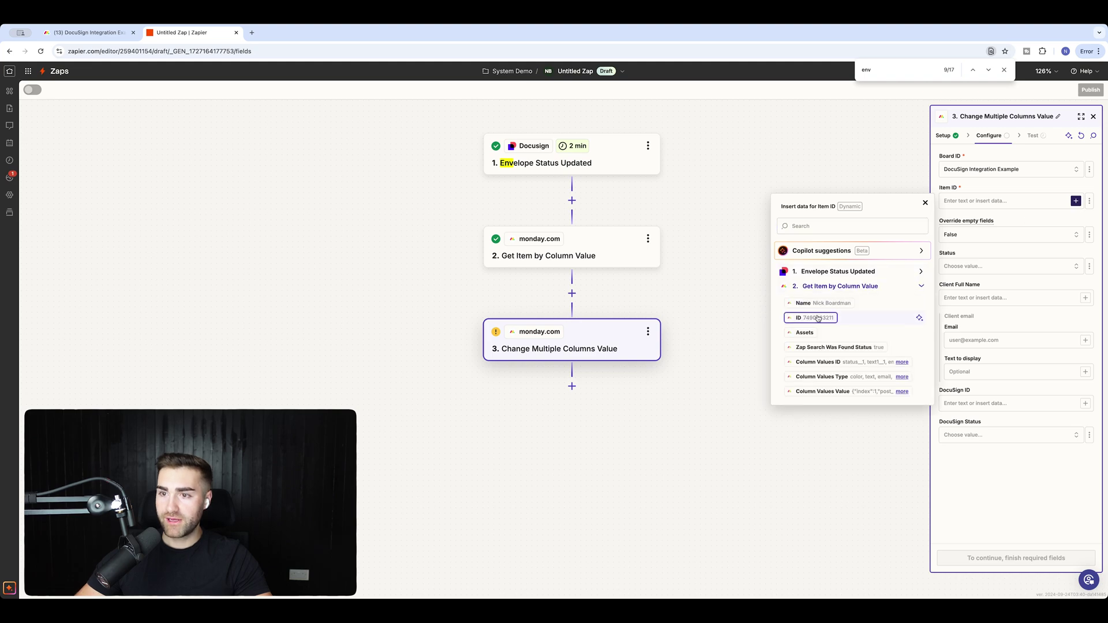
pyautogui.click(851, 178)
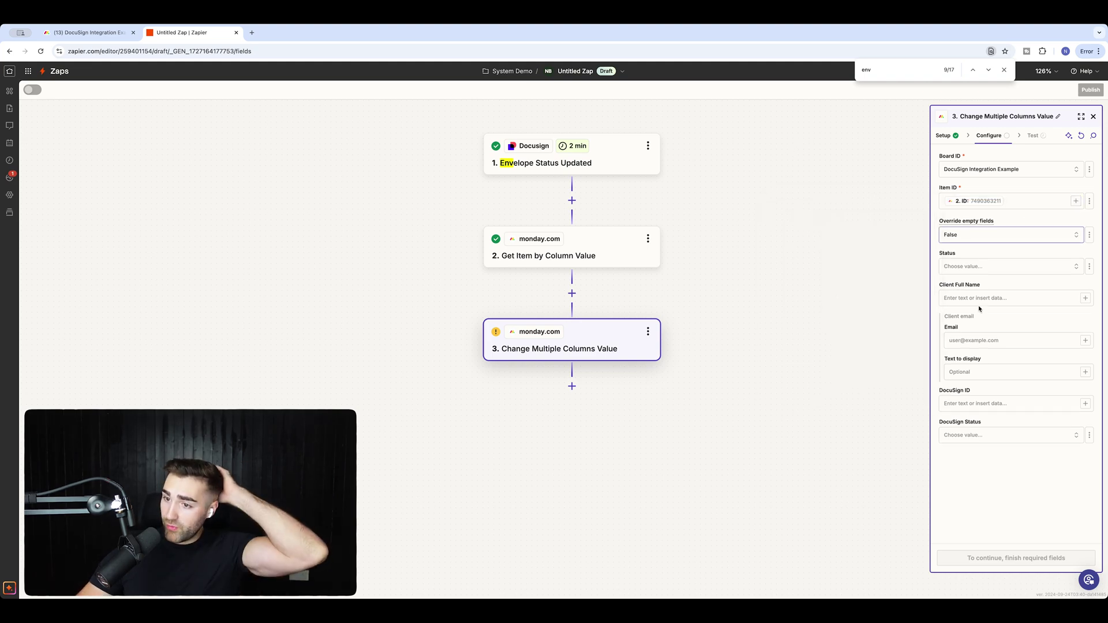
# Set the DocuSign Status column to Signed and continue to testing.
pyautogui.click(968, 430)
pyautogui.click(858, 480)
pyautogui.click(996, 431)
pyautogui.click(821, 455)
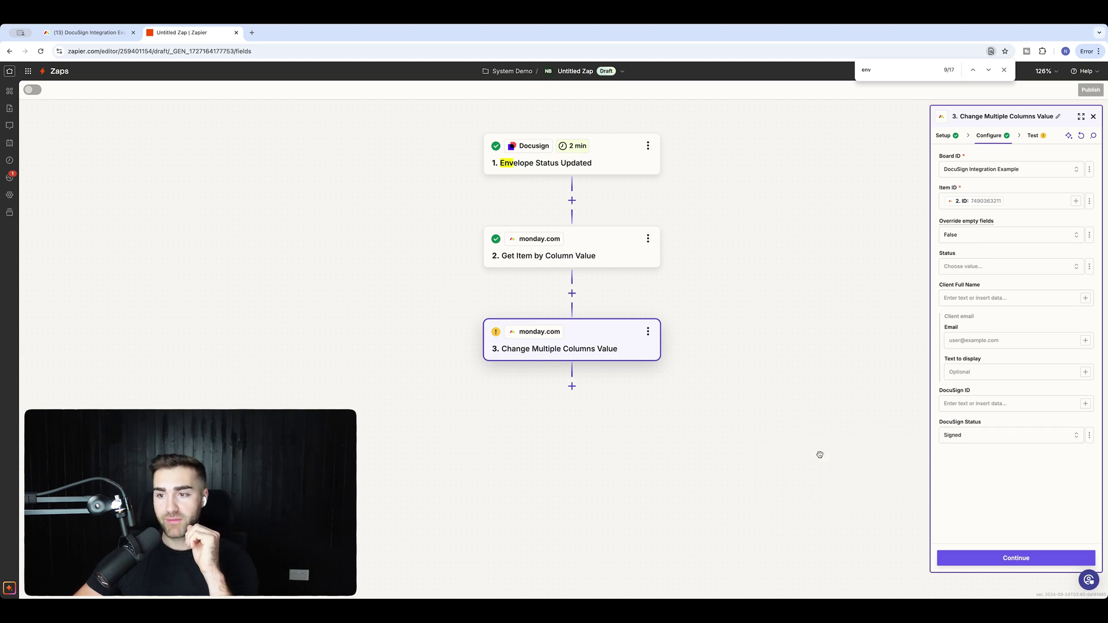
pyautogui.click(1016, 557)
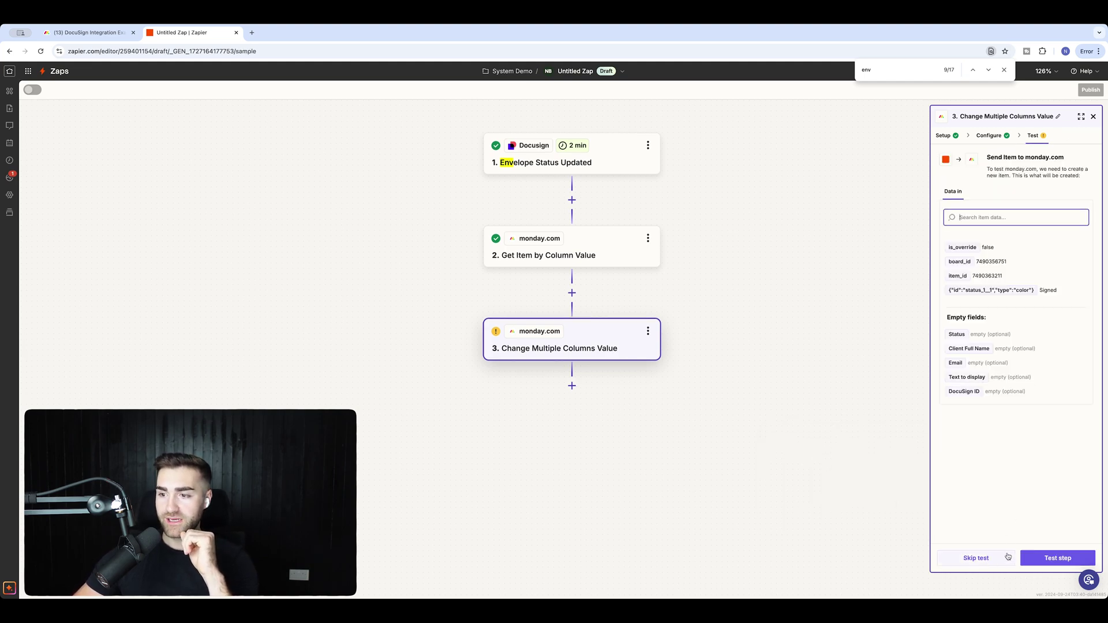
# Test the update, confirm the monday.com item shows Signed, and publish the Zap.
pyautogui.click(1053, 557)
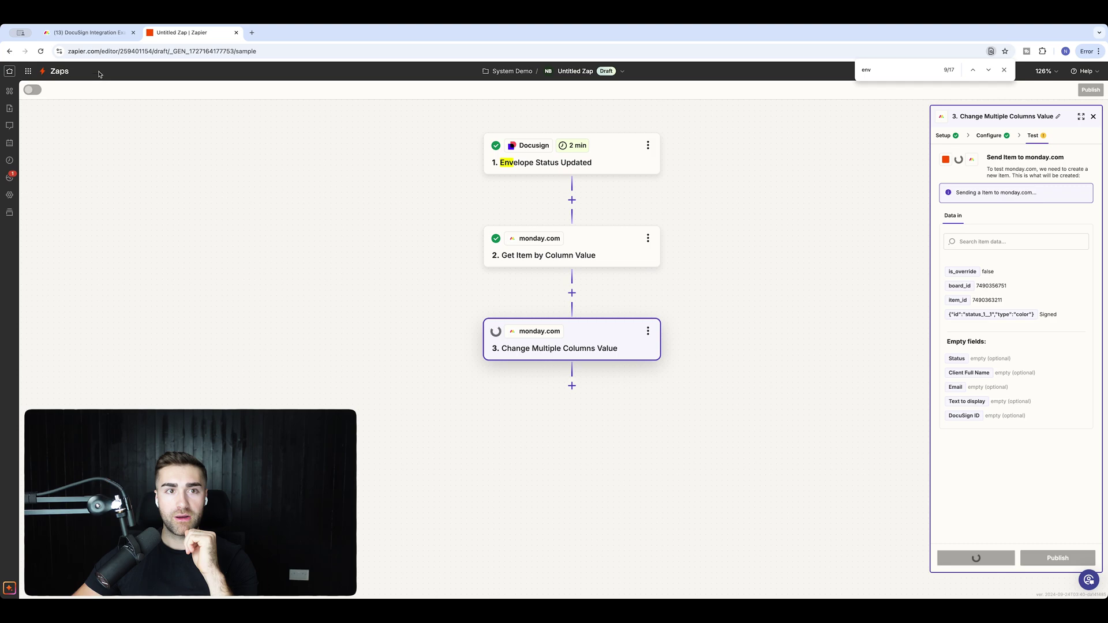
pyautogui.click(87, 32)
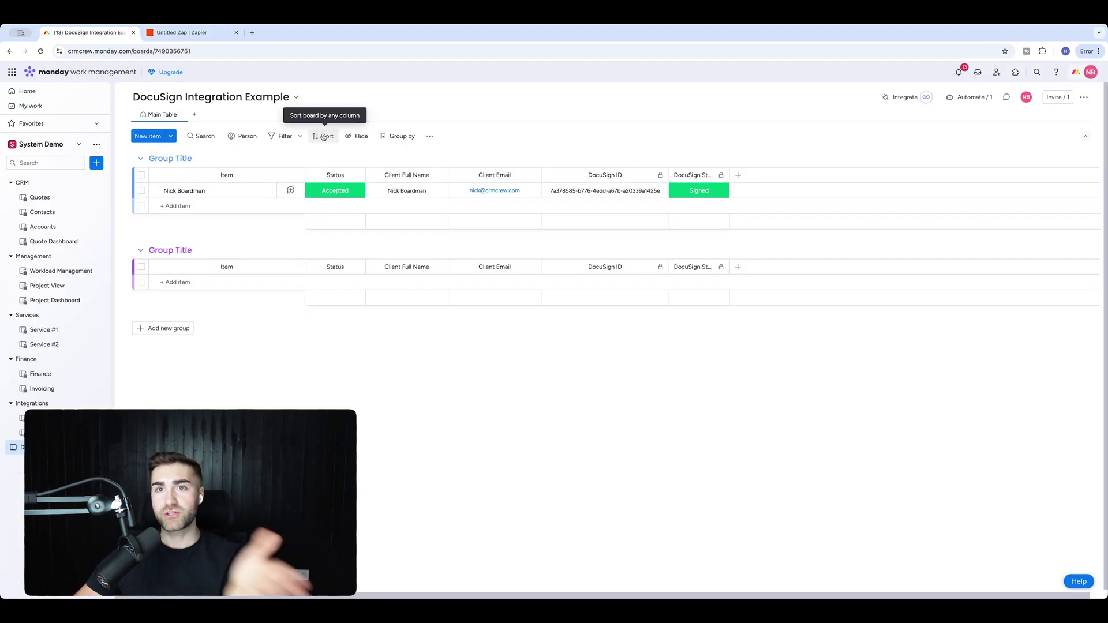
pyautogui.click(195, 33)
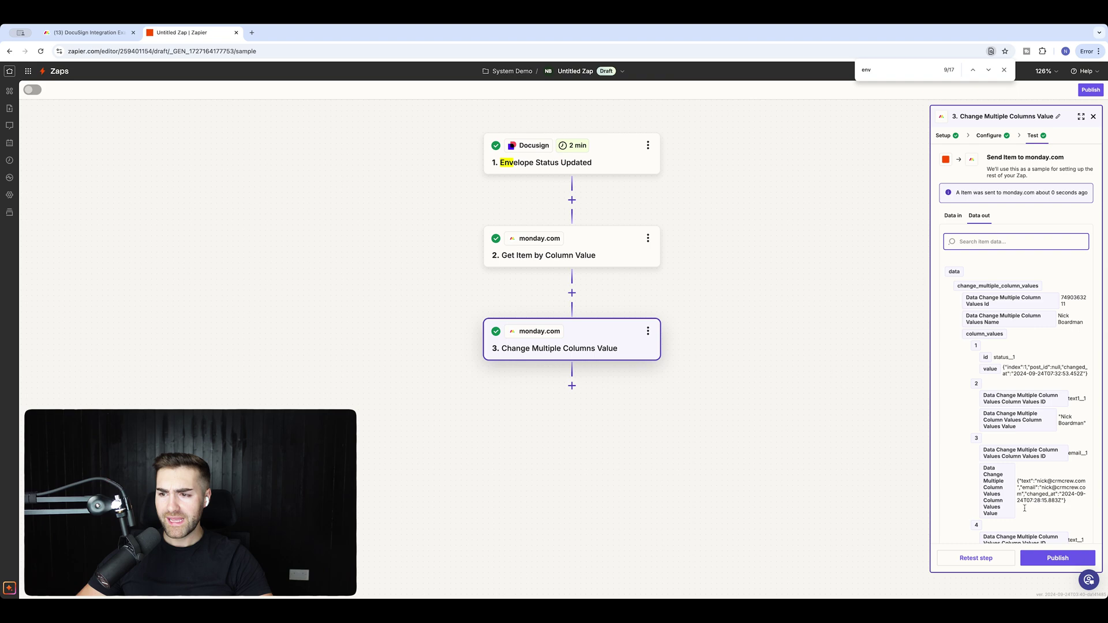
pyautogui.click(1054, 558)
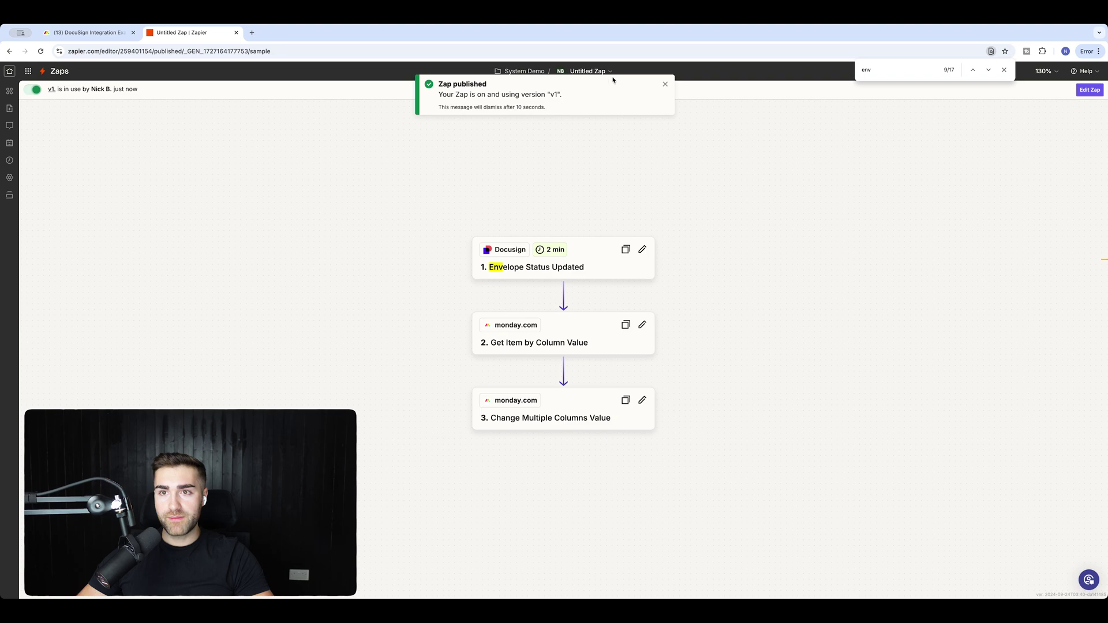
# Rename the Zap 'DocuSign Completed -> Update Monday.com' and widen the board's DocuSign Status column.
pyautogui.click(665, 86)
pyautogui.click(588, 71)
pyautogui.click(570, 95)
pyautogui.write('DocuSign Completed ->')
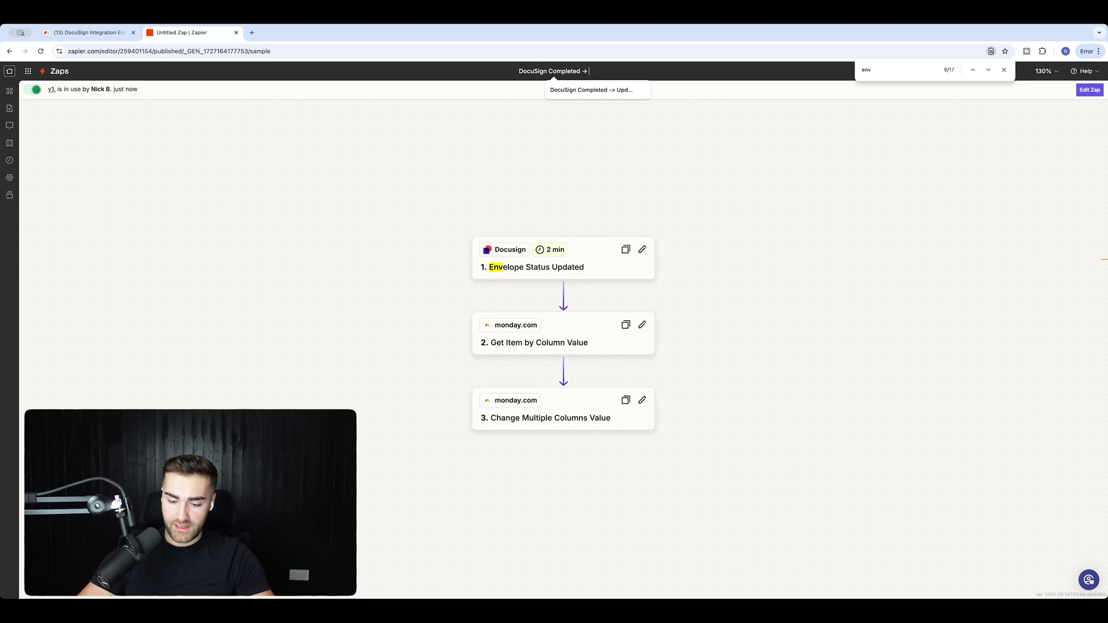
pyautogui.write(' Update Monday.com')
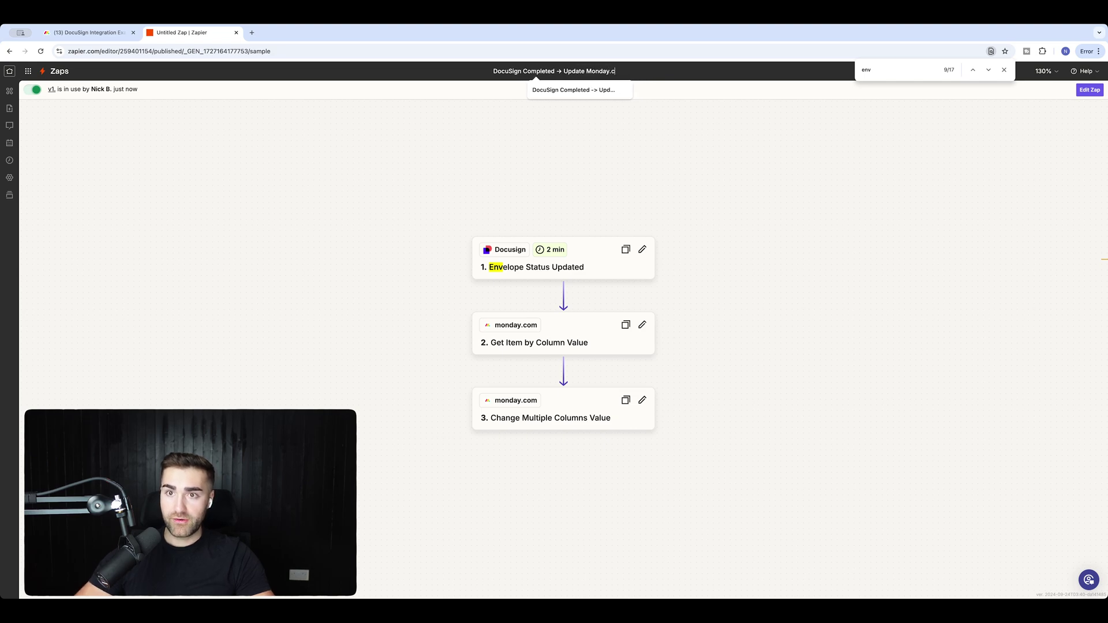
pyautogui.press('Return')
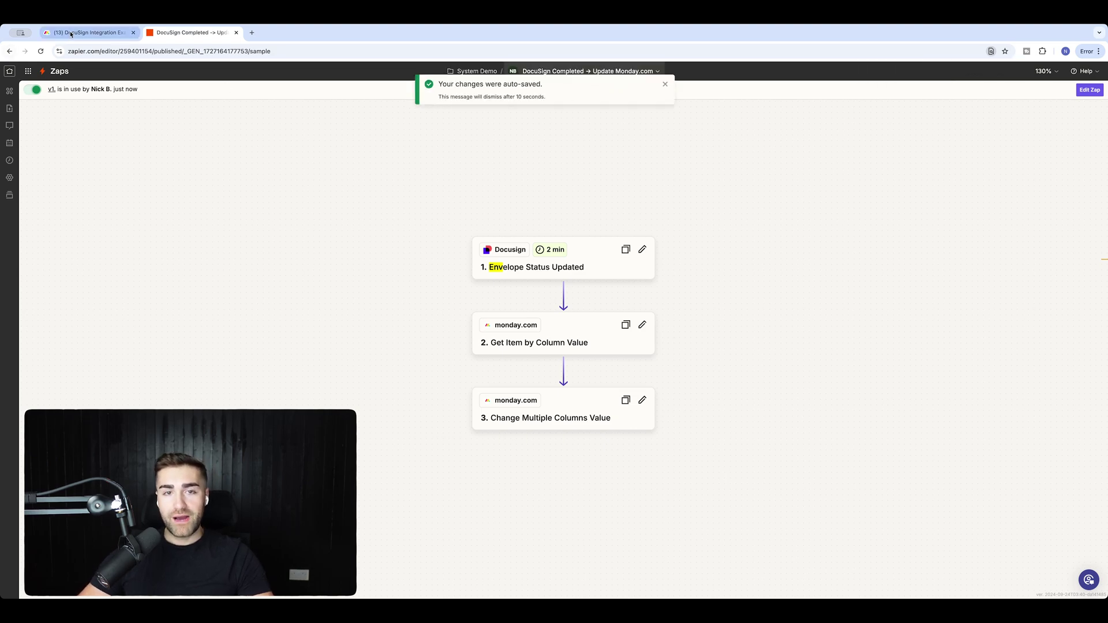
pyautogui.click(87, 32)
pyautogui.moveTo(728, 175); pyautogui.dragTo(753, 175)
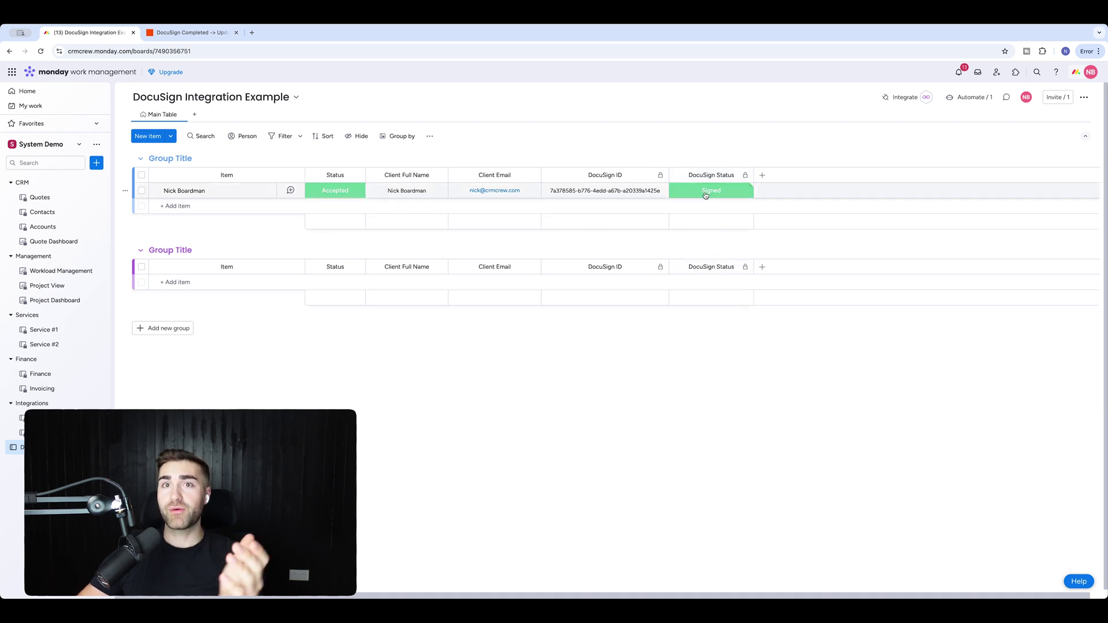